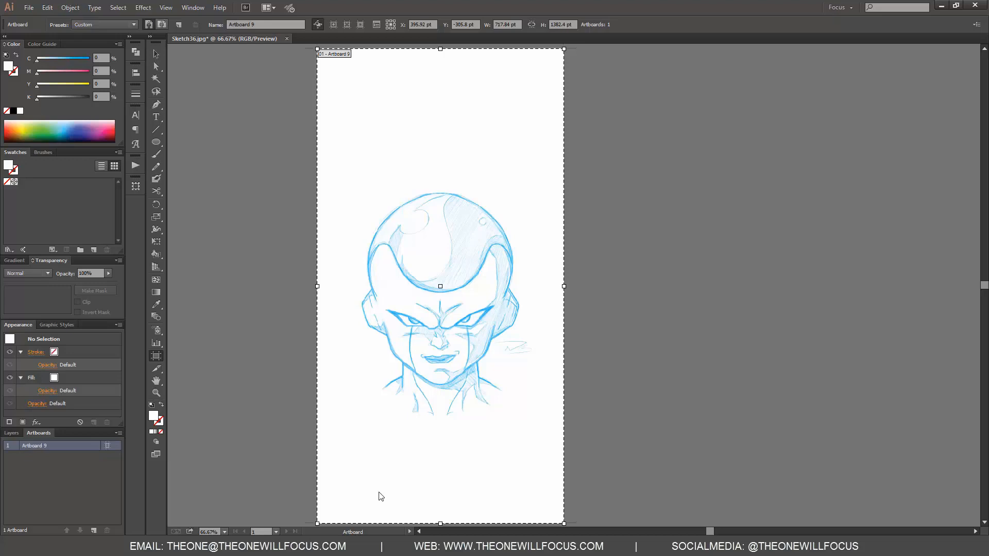
# Lock Layer 1 containing the sketch and add a new layer above it for inking
pyautogui.hotkey('ctrl', '+')
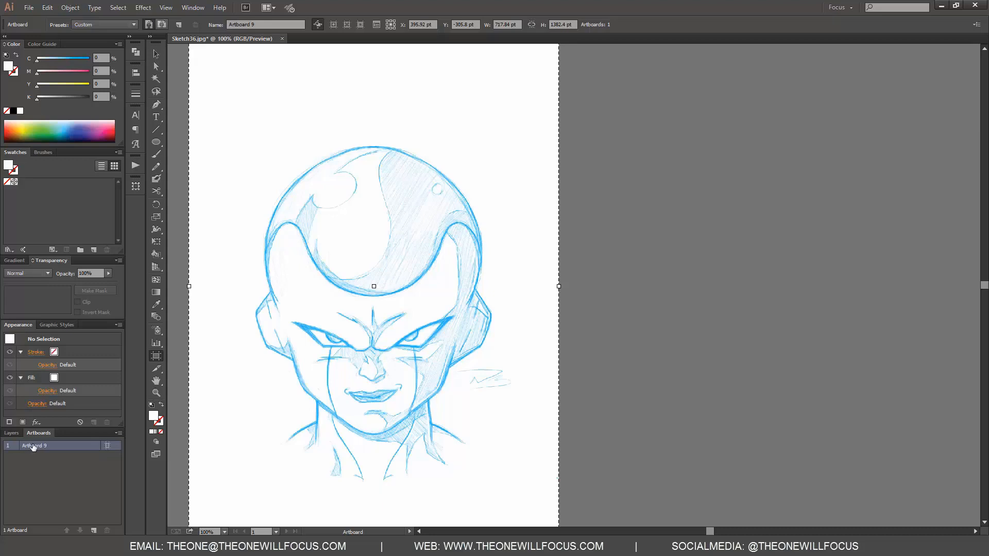
pyautogui.click(12, 433)
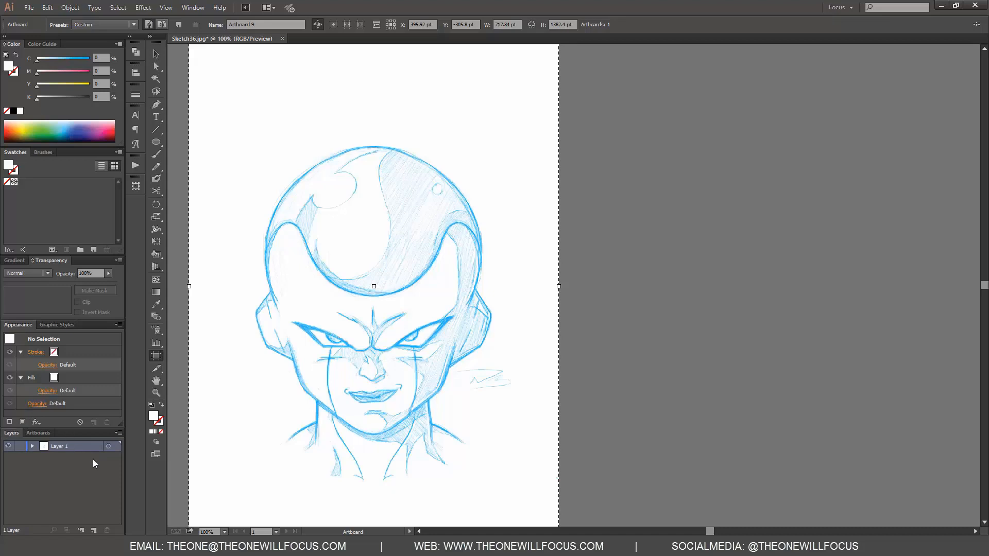
pyautogui.click(21, 447)
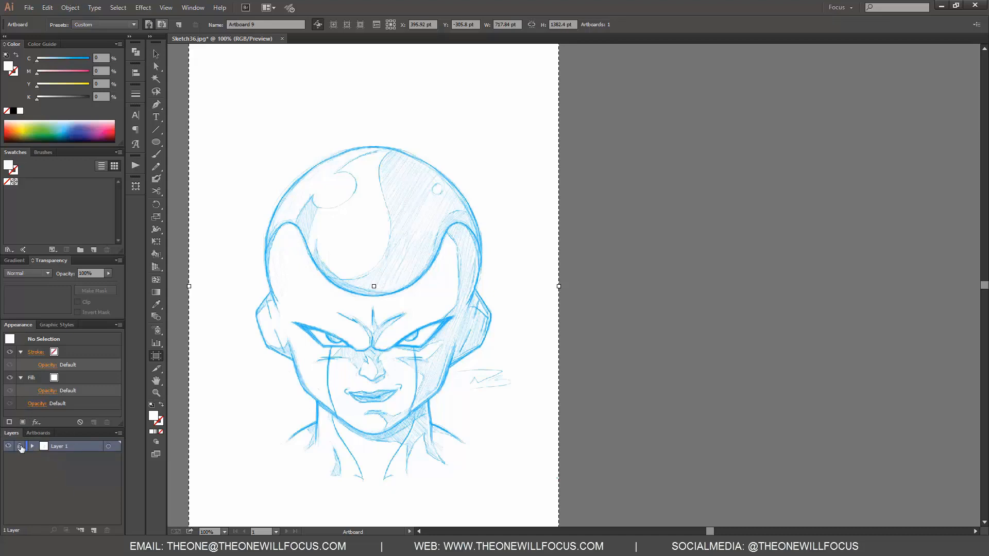
pyautogui.click(64, 485)
pyautogui.click(92, 525)
pyautogui.click(89, 525)
pyautogui.hotkey('ctrl', 'z')
# Look through the brush library categories that can be opened
pyautogui.click(42, 152)
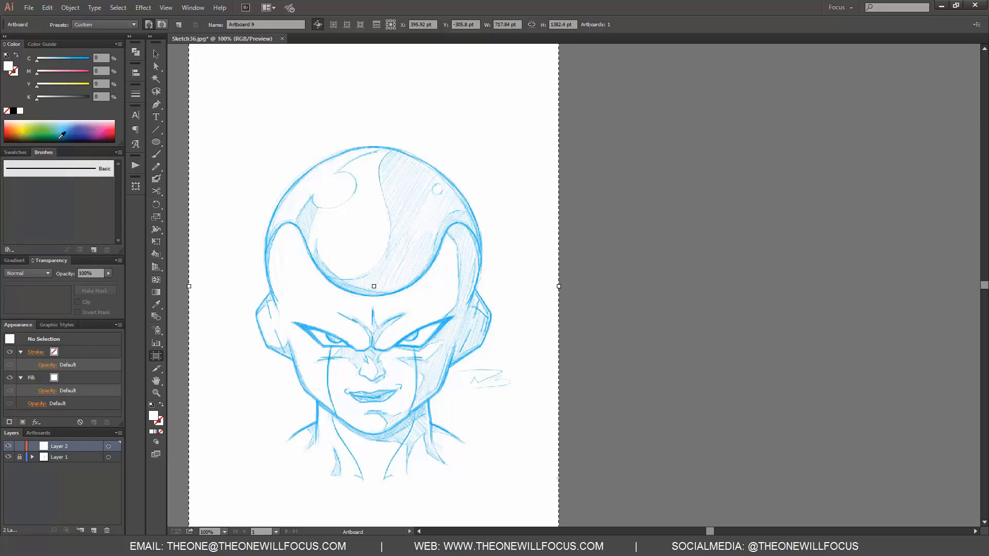
pyautogui.click(119, 152)
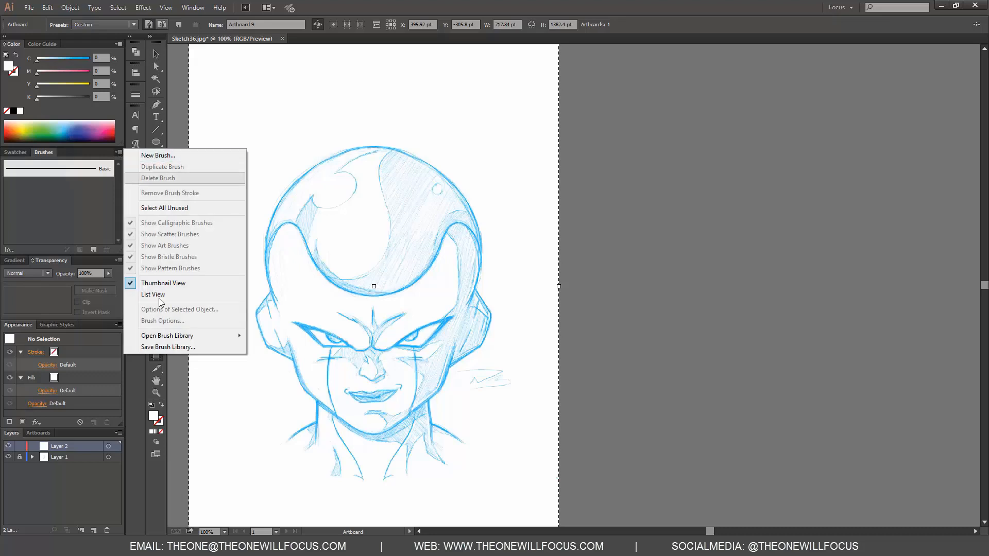
pyautogui.moveTo(203, 335)
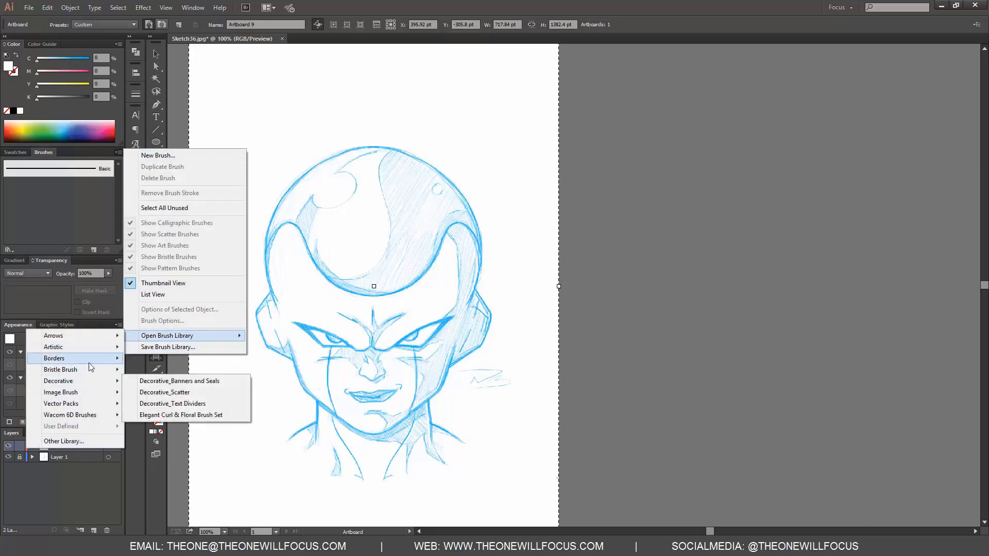
pyautogui.click(62, 210)
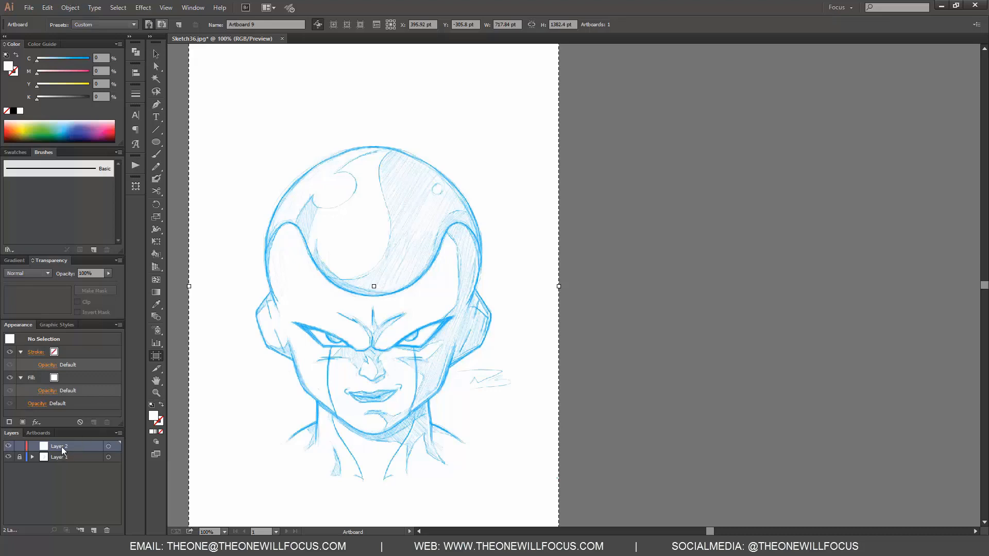
pyautogui.click(157, 179)
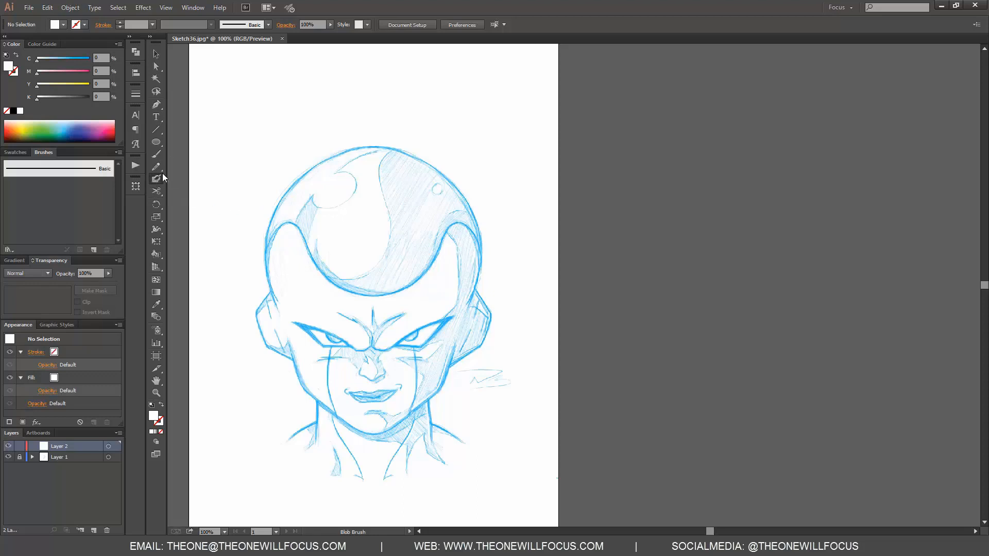
pyautogui.doubleClick(156, 178)
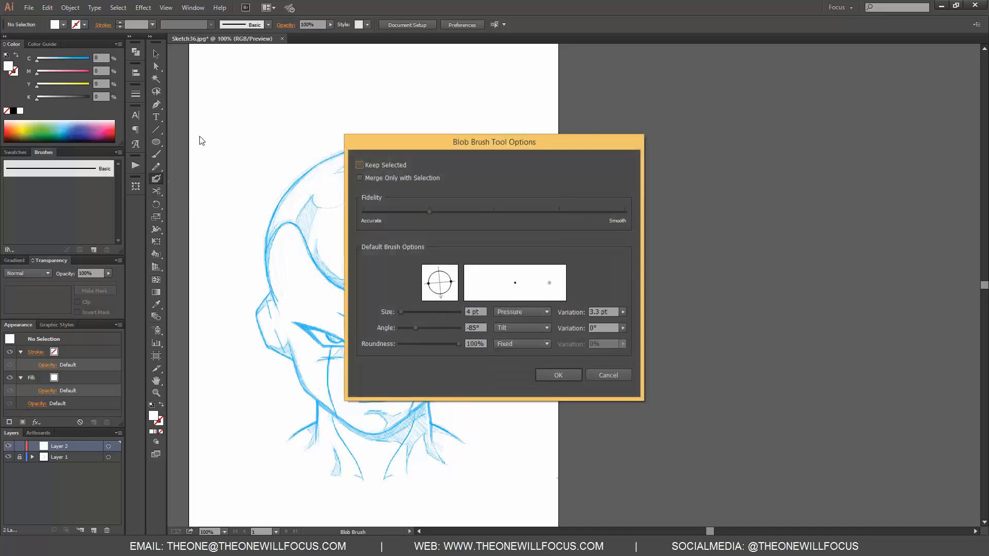
pyautogui.moveTo(510, 143); pyautogui.dragTo(381, 91)
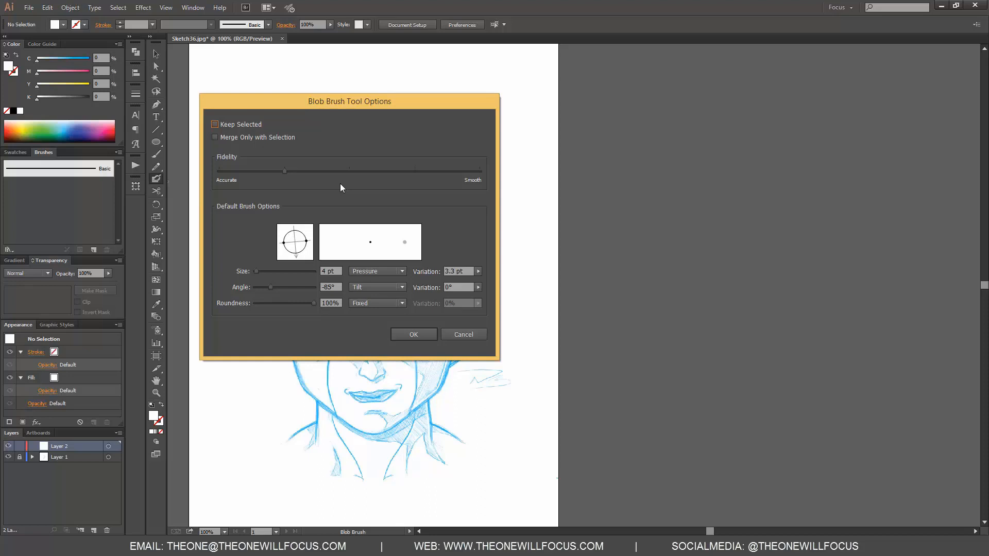
pyautogui.moveTo(283, 167)
pyautogui.mouseDown()
pyautogui.moveTo(467, 177)
pyautogui.moveTo(298, 172)
pyautogui.mouseUp()
pyautogui.click(463, 335)
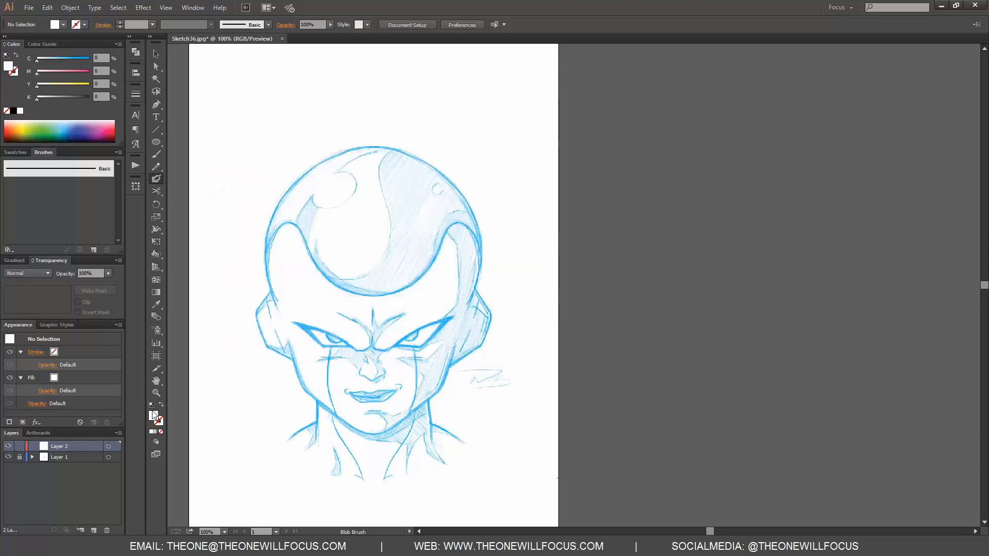
# Set the drawing colours to a black fill with no stroke
pyautogui.click(152, 405)
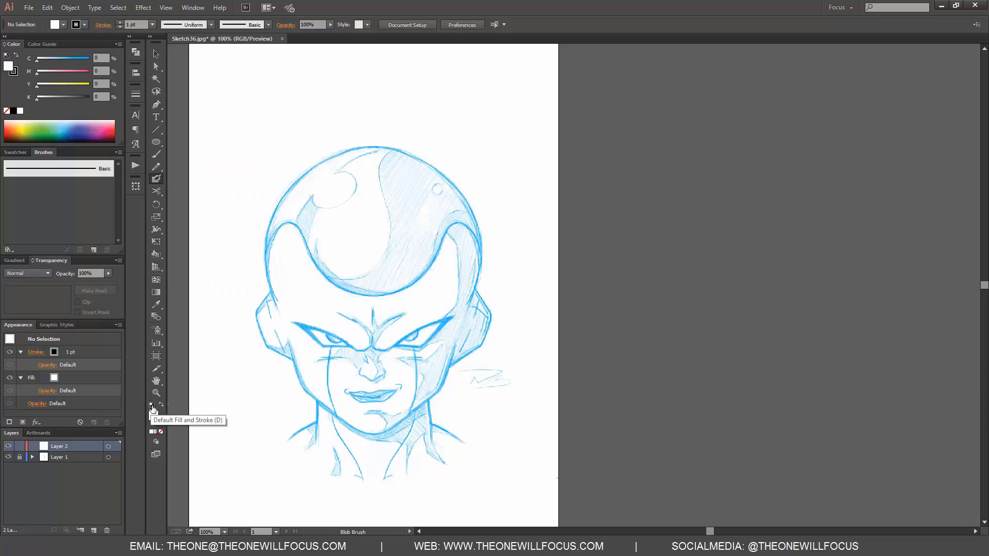
pyautogui.click(162, 405)
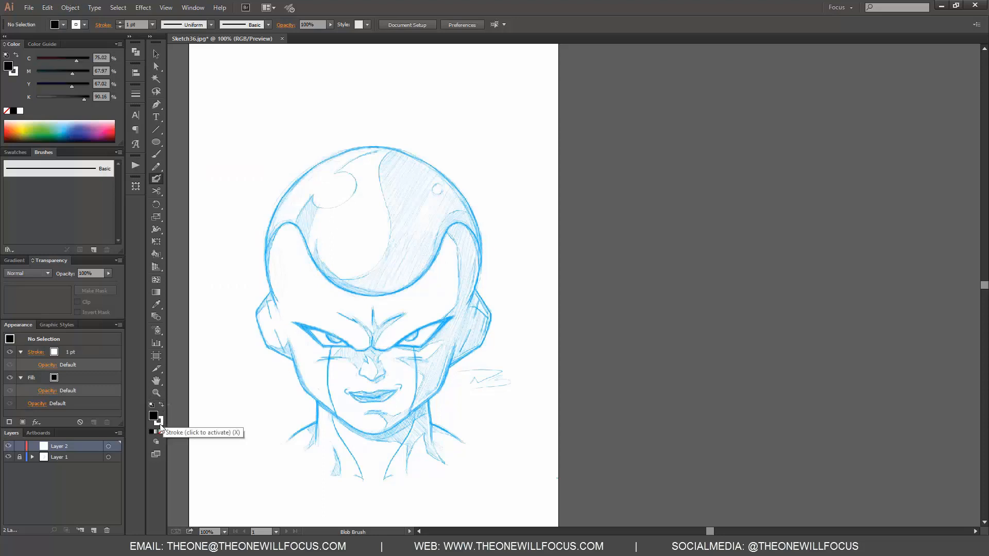
pyautogui.click(160, 431)
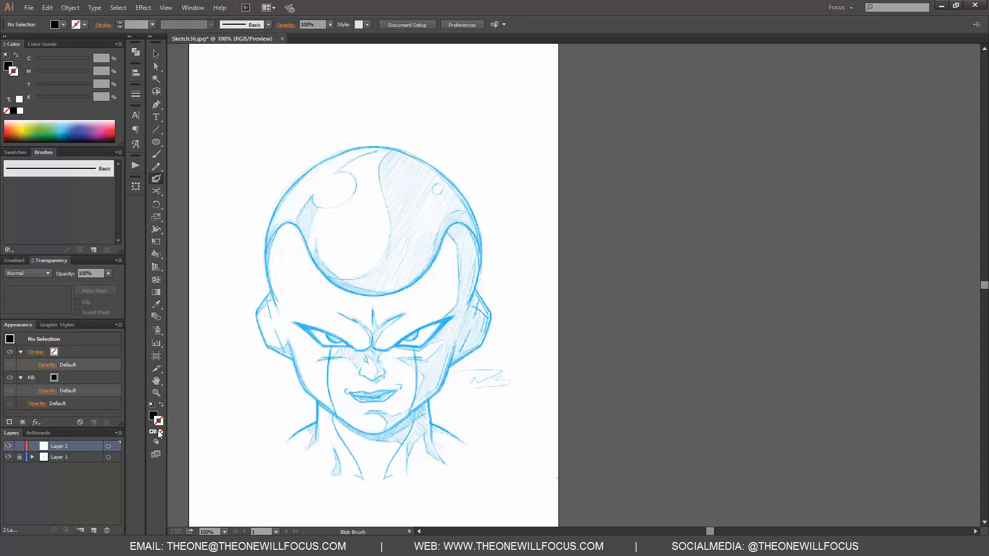
# Shape the default Blob Brush tip into a slanted ellipse with an angle of -34° and a roundness of 23%
pyautogui.doubleClick(157, 180)
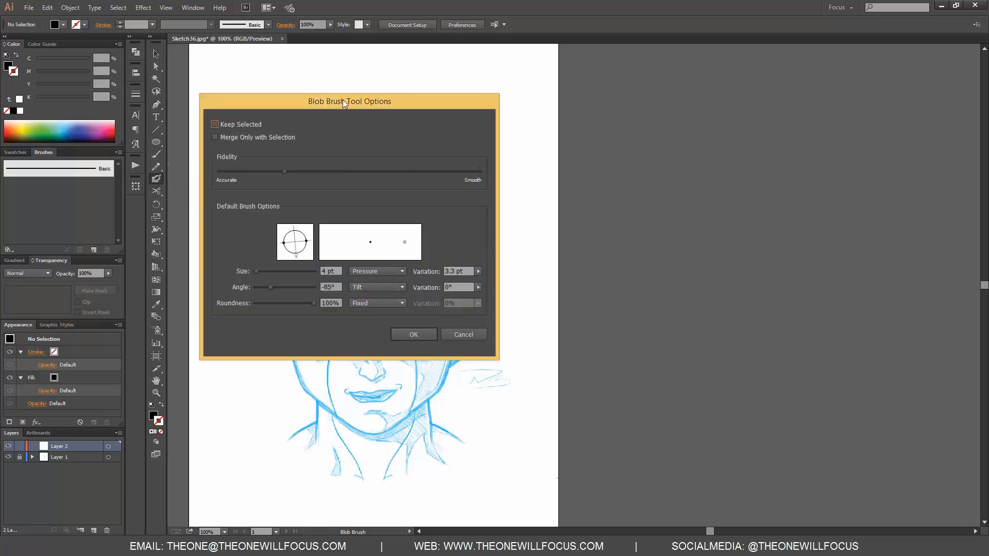
pyautogui.moveTo(342, 100); pyautogui.dragTo(623, 90)
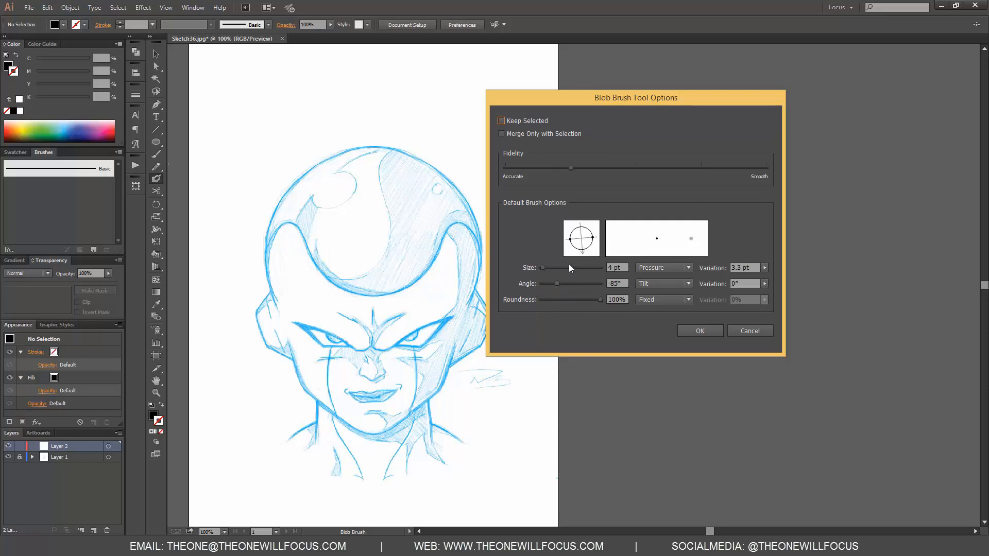
pyautogui.moveTo(592, 246)
pyautogui.mouseDown()
pyautogui.moveTo(581, 256)
pyautogui.moveTo(573, 252)
pyautogui.moveTo(589, 242)
pyautogui.moveTo(575, 242)
pyautogui.moveTo(585, 233)
pyautogui.moveTo(572, 242)
pyautogui.moveTo(582, 246)
pyautogui.moveTo(566, 235)
pyautogui.moveTo(588, 231)
pyautogui.moveTo(594, 245)
pyautogui.moveTo(594, 226)
pyautogui.mouseUp()
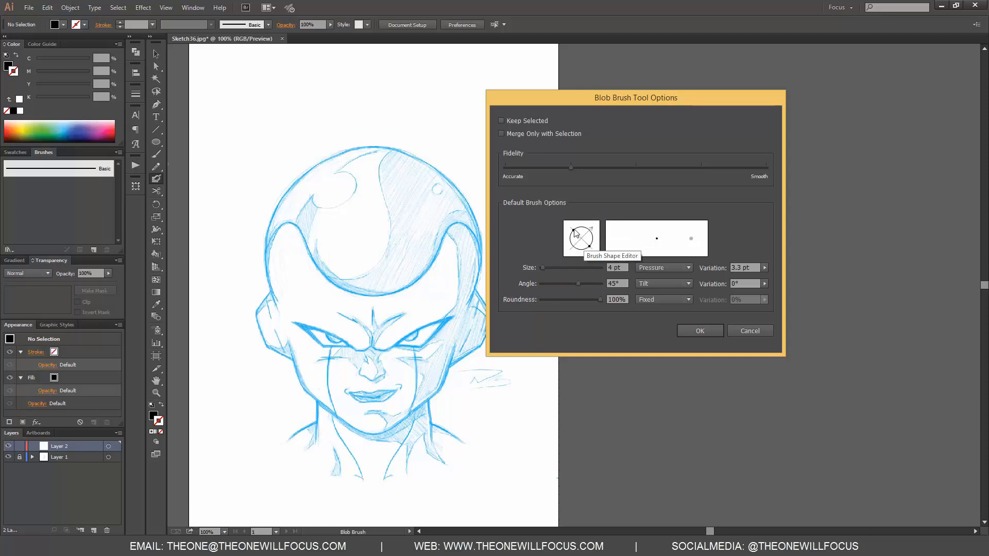
pyautogui.moveTo(574, 230)
pyautogui.mouseDown()
pyautogui.moveTo(579, 236)
pyautogui.moveTo(574, 228)
pyautogui.mouseUp()
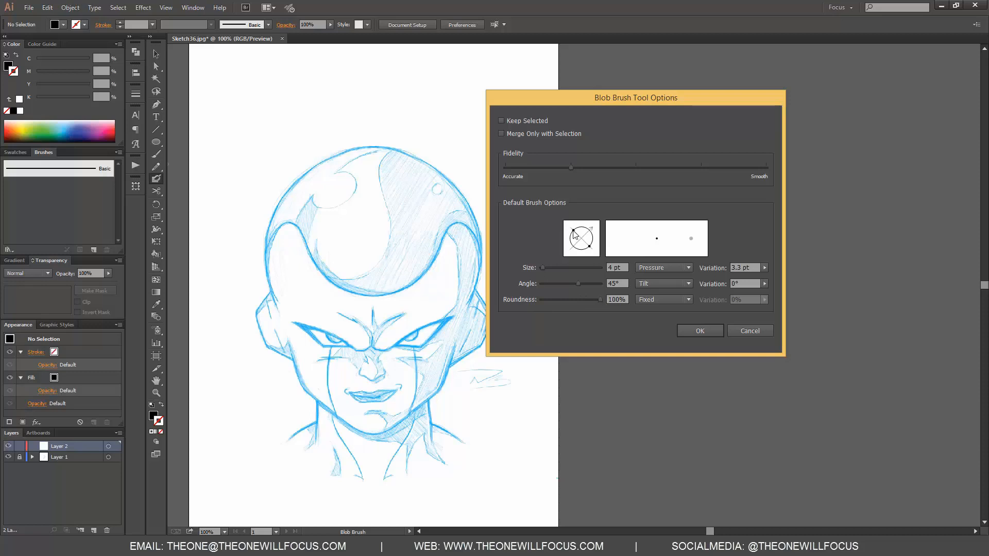
pyautogui.moveTo(574, 231); pyautogui.dragTo(565, 227)
pyautogui.moveTo(598, 298)
pyautogui.mouseDown()
pyautogui.moveTo(571, 293)
pyautogui.moveTo(600, 299)
pyautogui.moveTo(571, 278)
pyautogui.mouseUp()
pyautogui.moveTo(593, 237); pyautogui.dragTo(598, 253)
pyautogui.moveTo(598, 252); pyautogui.dragTo(595, 249)
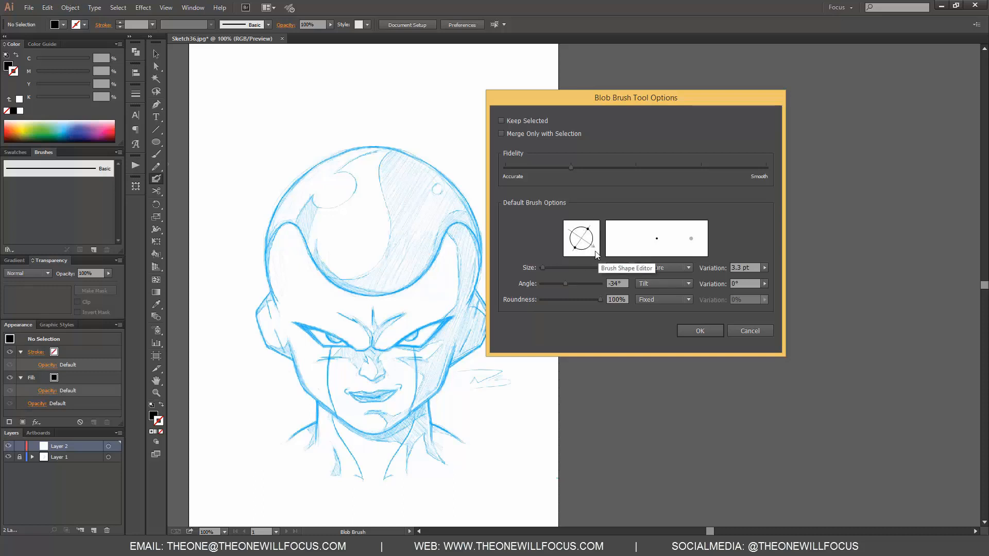
pyautogui.moveTo(588, 232); pyautogui.dragTo(580, 234)
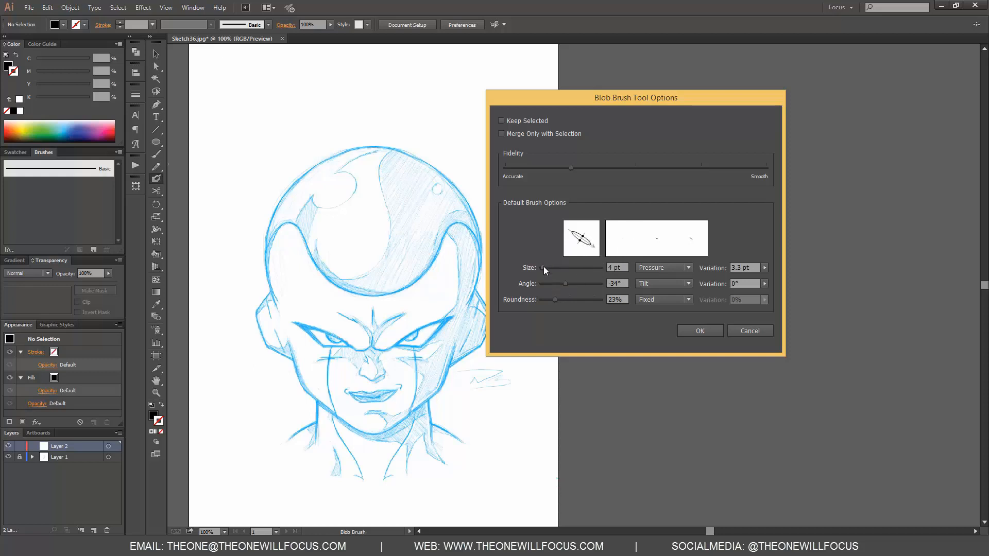
# Set the Blob Brush size to 16 pt with a pressure variation of 6 pt and apply the options
pyautogui.moveTo(543, 268); pyautogui.dragTo(548, 269)
pyautogui.click(681, 282)
pyautogui.click(767, 256)
pyautogui.click(765, 269)
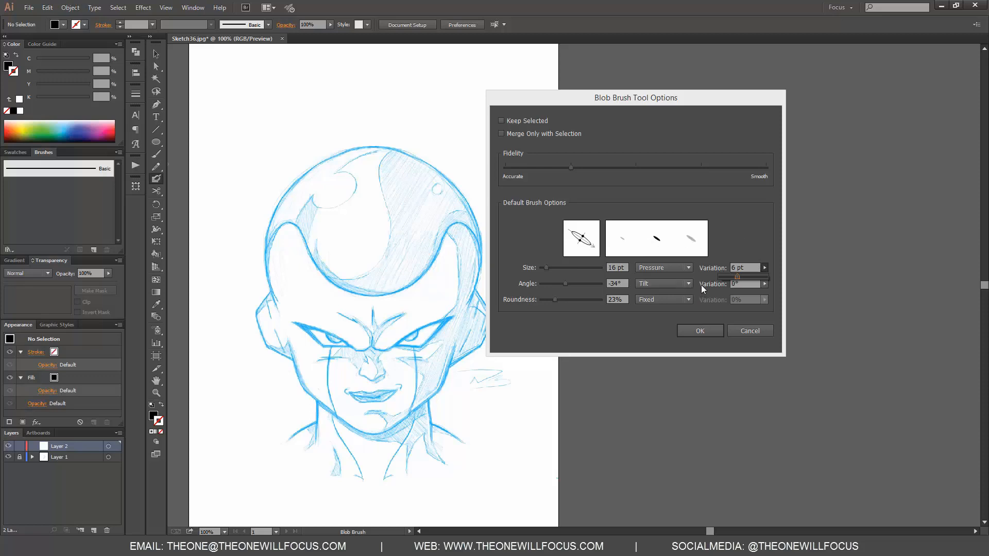
pyautogui.click(689, 267)
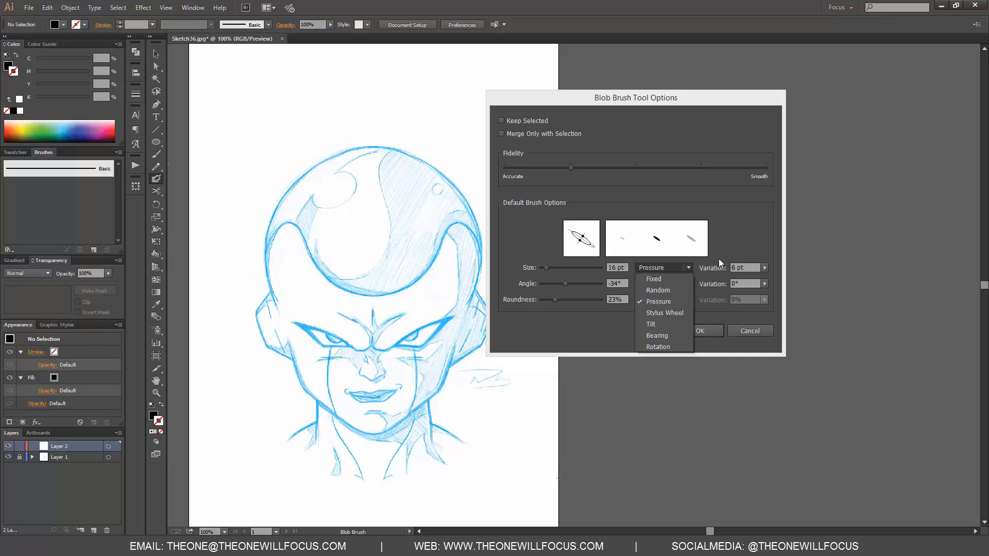
pyautogui.click(730, 232)
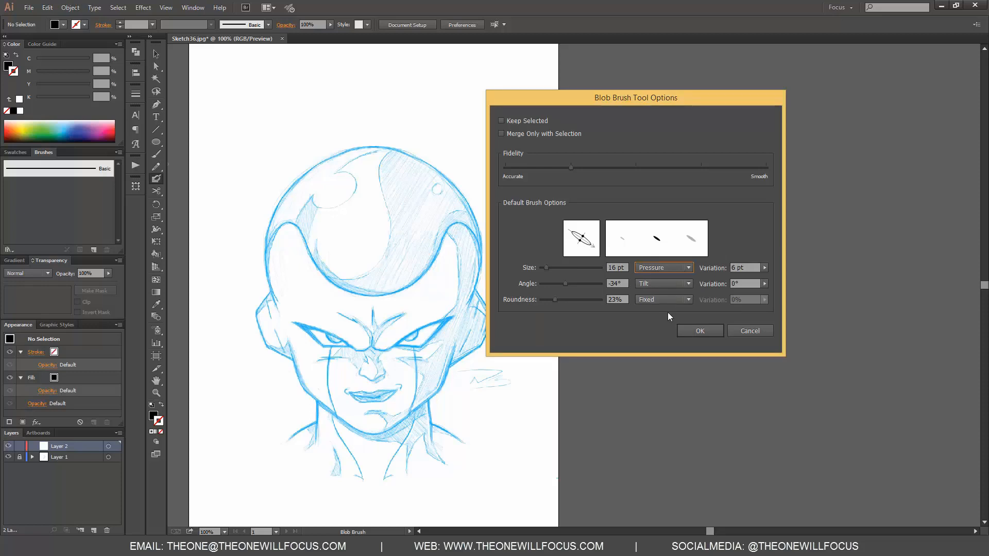
pyautogui.click(681, 267)
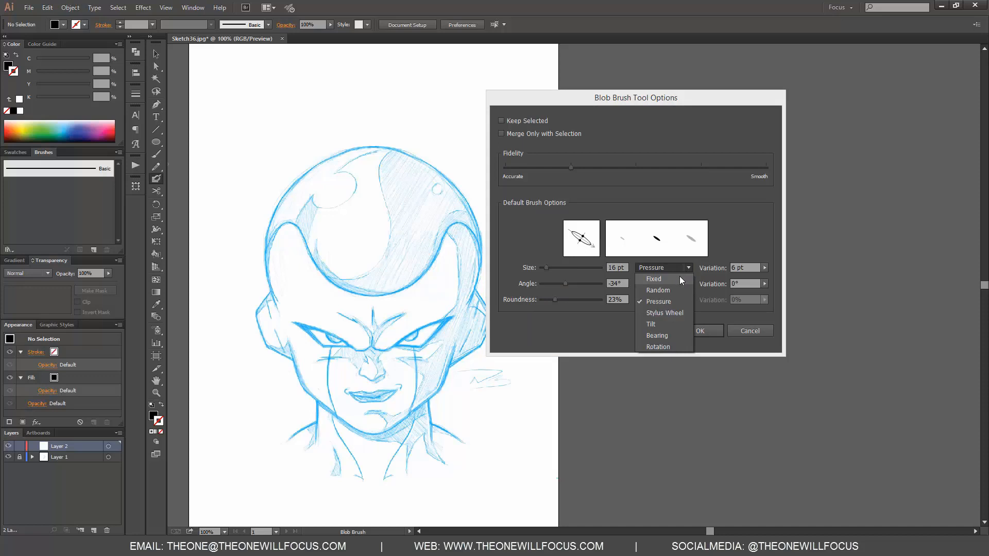
pyautogui.click(692, 267)
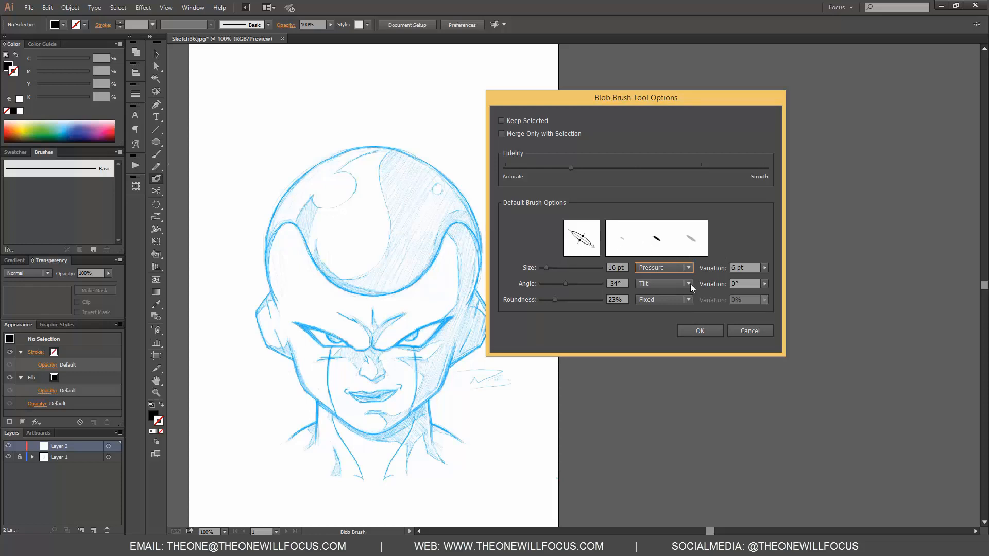
pyautogui.click(699, 331)
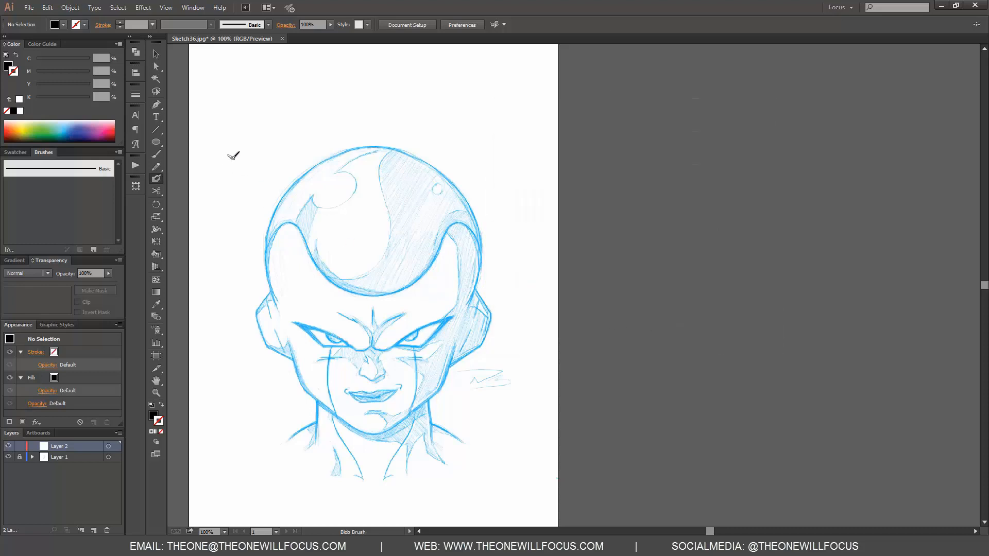
# Paint thin and thick Blob Brush test strokes above the head, plus a solid block with short edge ticks left of it
pyautogui.moveTo(237, 154)
pyautogui.mouseDown()
pyautogui.moveTo(252, 166)
pyautogui.moveTo(256, 147)
pyautogui.mouseUp()
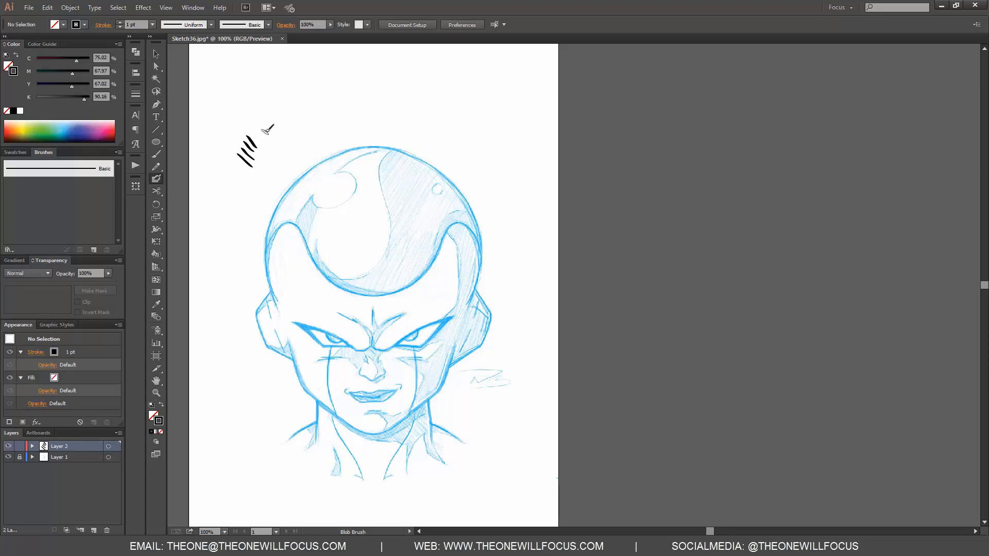
pyautogui.moveTo(260, 127)
pyautogui.mouseDown()
pyautogui.moveTo(277, 140)
pyautogui.moveTo(280, 118)
pyautogui.moveTo(325, 91)
pyautogui.moveTo(324, 136)
pyautogui.mouseUp()
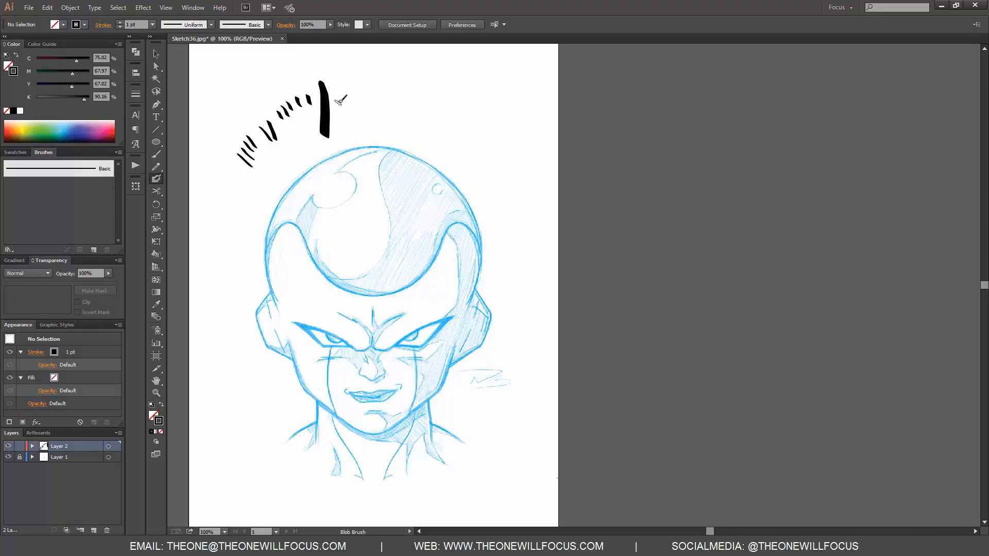
pyautogui.moveTo(334, 82); pyautogui.dragTo(340, 126)
pyautogui.moveTo(346, 89)
pyautogui.mouseDown()
pyautogui.moveTo(344, 122)
pyautogui.moveTo(357, 111)
pyautogui.moveTo(366, 118)
pyautogui.mouseUp()
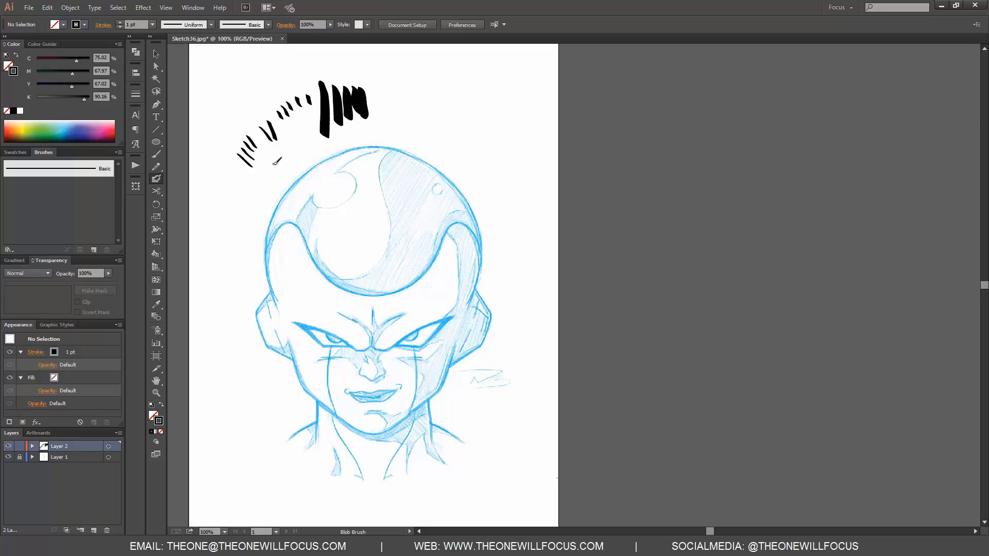
pyautogui.moveTo(214, 218)
pyautogui.mouseDown()
pyautogui.moveTo(222, 270)
pyautogui.moveTo(226, 221)
pyautogui.moveTo(233, 266)
pyautogui.moveTo(237, 225)
pyautogui.mouseUp()
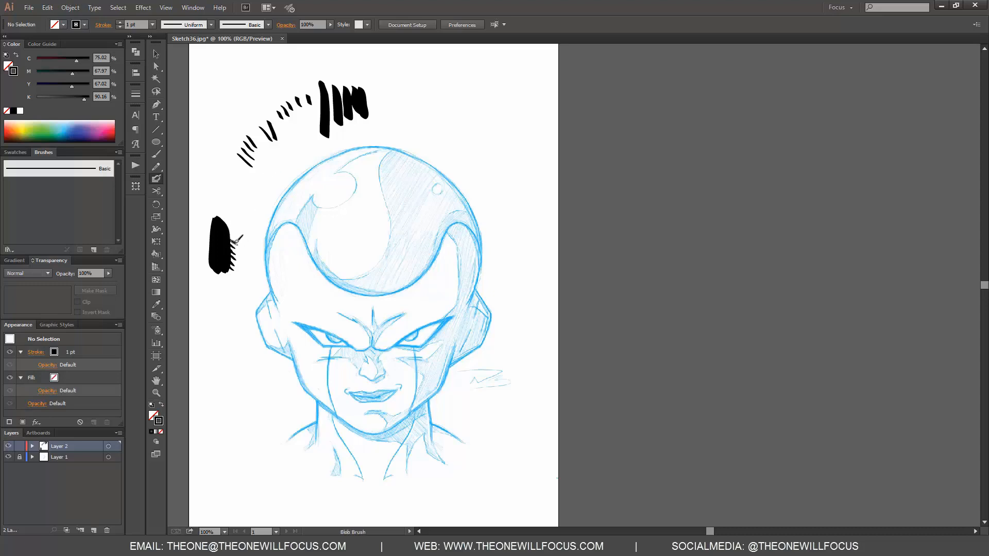
pyautogui.moveTo(230, 235); pyautogui.dragTo(234, 232)
# Paint a thick curved stroke along the left side of the forehead with short ticks on its inner edge
pyautogui.moveTo(282, 228)
pyautogui.mouseDown()
pyautogui.moveTo(271, 265)
pyautogui.moveTo(283, 315)
pyautogui.moveTo(277, 284)
pyautogui.mouseUp()
pyautogui.moveTo(271, 274); pyautogui.dragTo(275, 272)
pyautogui.moveTo(271, 263); pyautogui.dragTo(276, 261)
pyautogui.moveTo(271, 252); pyautogui.dragTo(277, 250)
pyautogui.moveTo(273, 240); pyautogui.dragTo(278, 244)
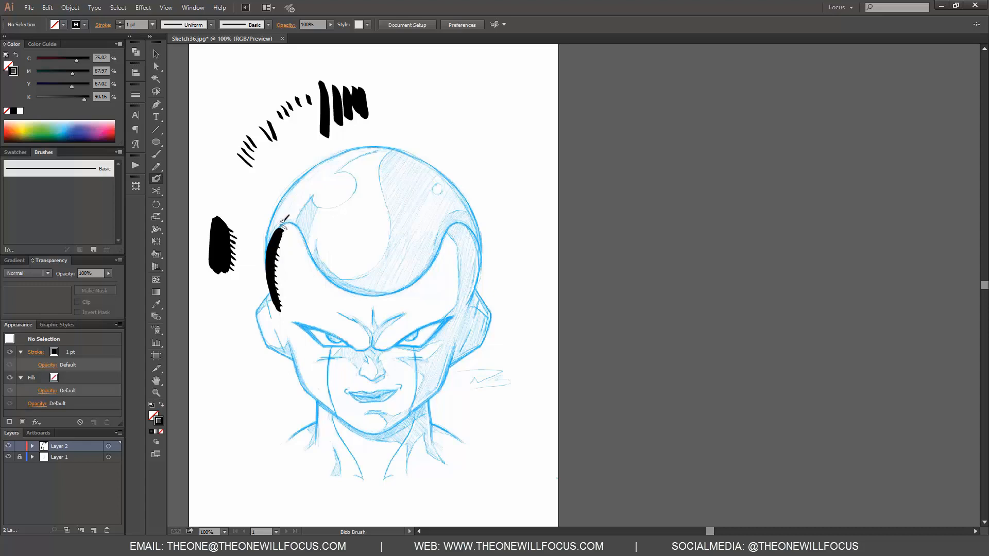
# Select the curved forehead stroke and enable Merge Only with Selection for the Blob Brush
pyautogui.click(157, 53)
pyautogui.click(274, 260)
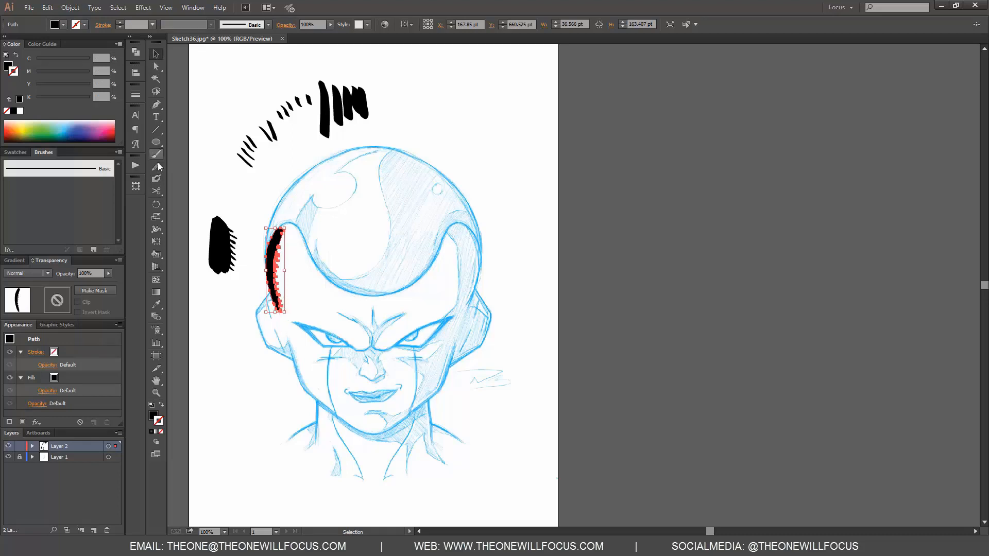
pyautogui.doubleClick(157, 180)
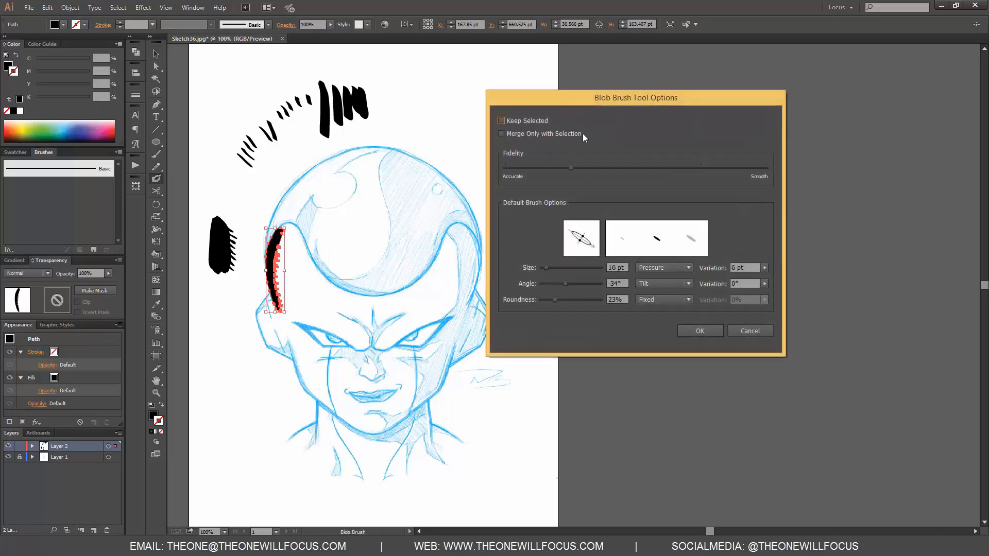
pyautogui.click(538, 132)
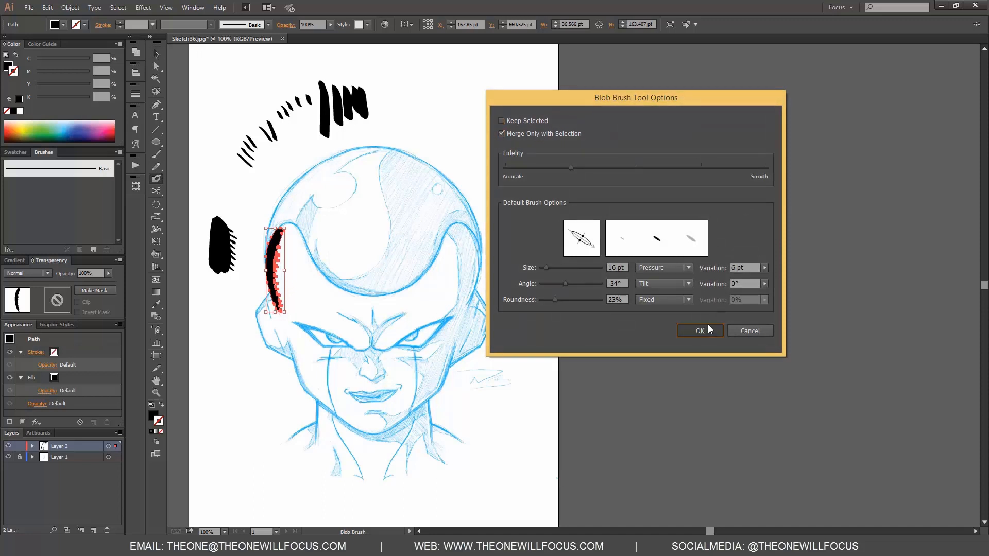
pyautogui.click(708, 329)
# Paint three crossing Blob Brush strokes above the head's upper right and move two of them apart to test merging
pyautogui.moveTo(444, 107)
pyautogui.mouseDown()
pyautogui.moveTo(457, 136)
pyautogui.moveTo(449, 121)
pyautogui.moveTo(443, 126)
pyautogui.moveTo(459, 127)
pyautogui.mouseUp()
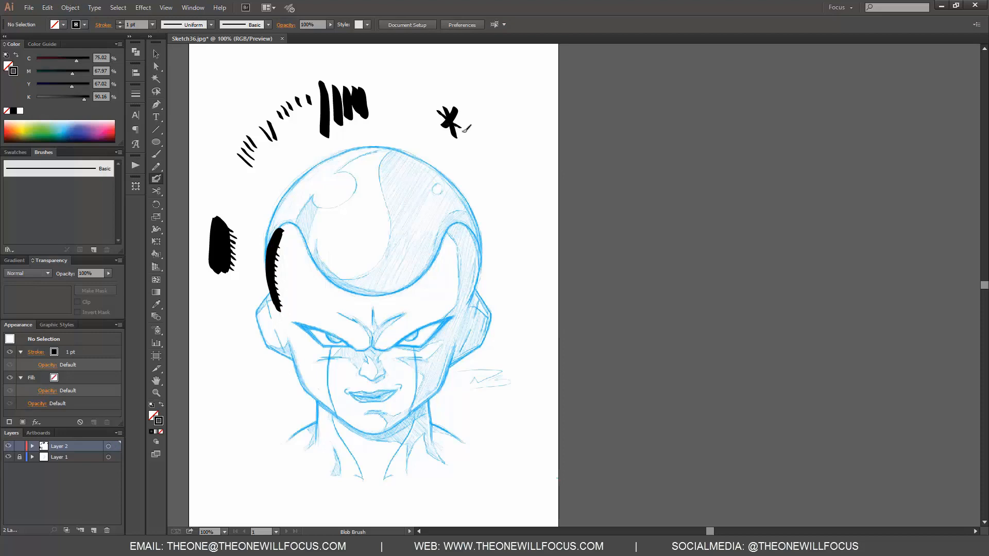
pyautogui.press('v')
pyautogui.click(453, 121)
pyautogui.moveTo(454, 122)
pyautogui.mouseDown()
pyautogui.moveTo(502, 115)
pyautogui.moveTo(480, 175)
pyautogui.mouseUp()
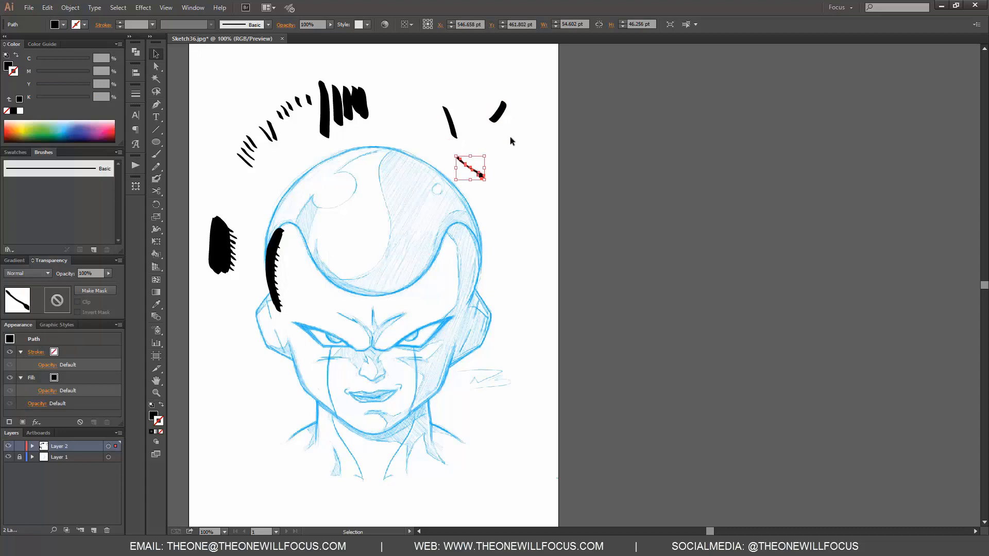
# Disable Merge Only with Selection for the Blob Brush, then paint and select an asterisk of crossing test strokes above the head
pyautogui.doubleClick(159, 178)
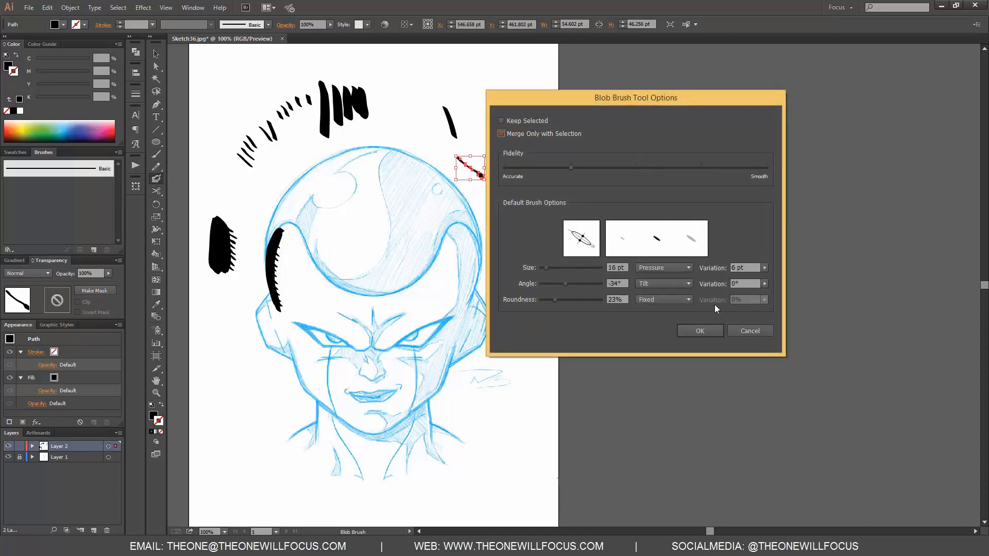
pyautogui.click(704, 329)
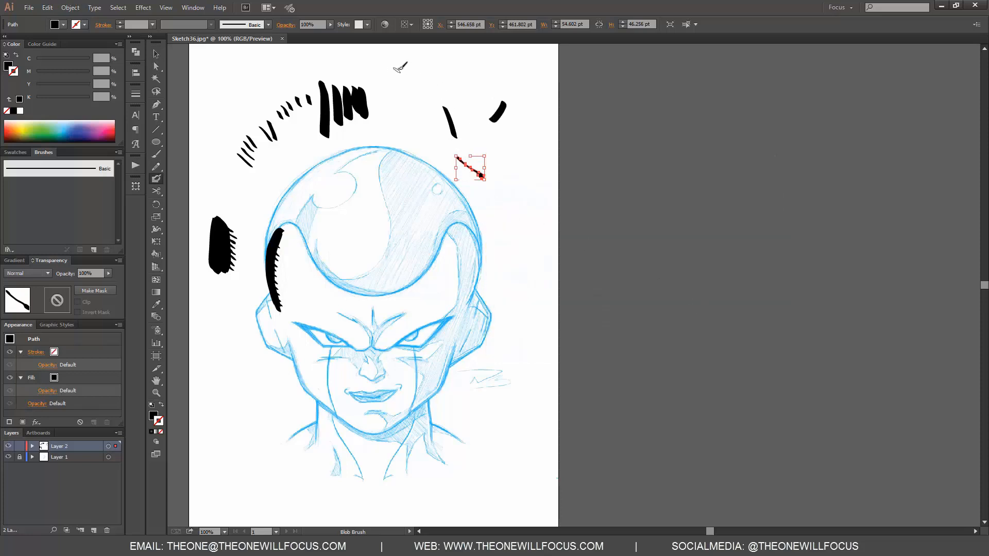
pyautogui.moveTo(395, 68)
pyautogui.mouseDown()
pyautogui.moveTo(411, 87)
pyautogui.moveTo(402, 96)
pyautogui.moveTo(421, 77)
pyautogui.mouseUp()
pyautogui.press('v')
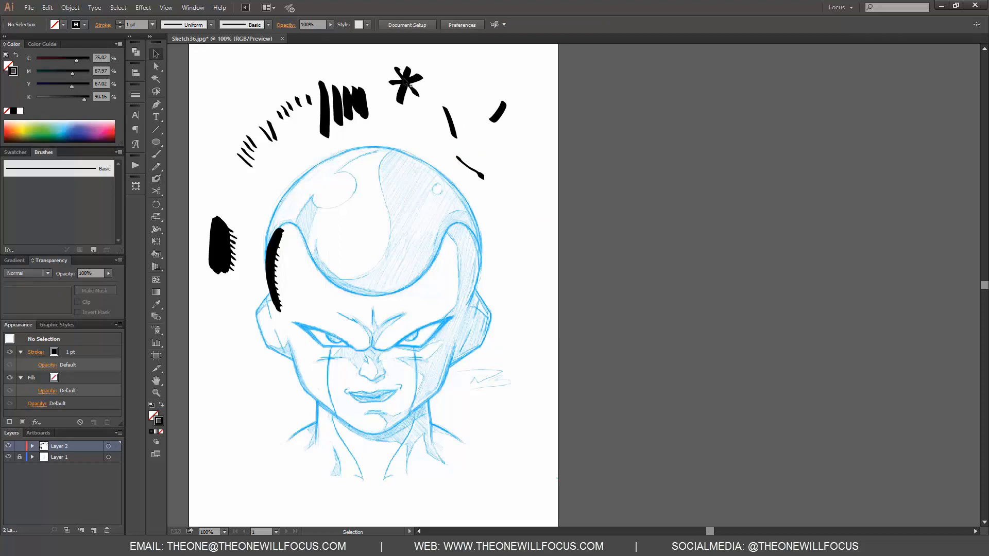
pyautogui.click(406, 83)
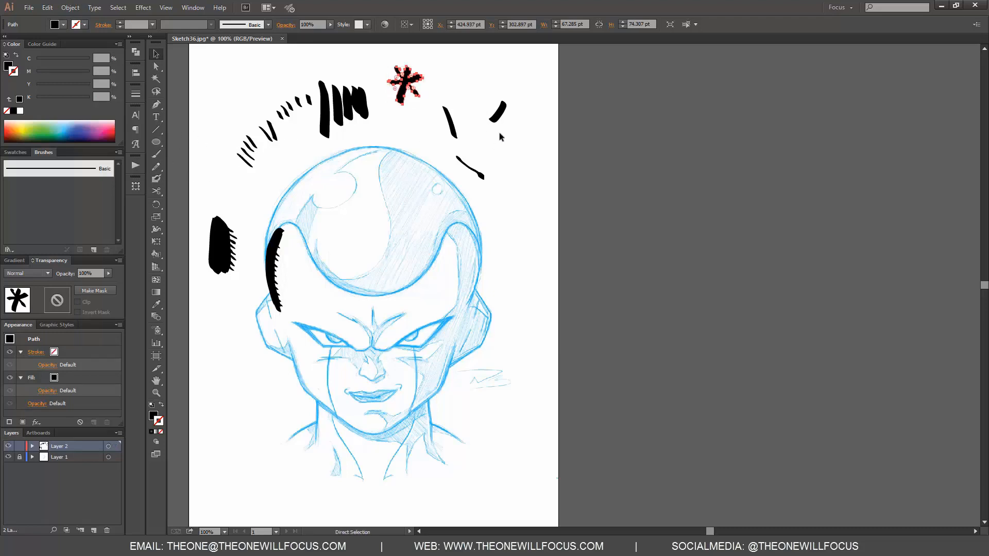
# Undo all the Blob Brush test strokes around the head until Layer 2 is empty
pyautogui.hotkey('ctrl', 'z')
pyautogui.hotkey('ctrl', 'z')
pyautogui.hotkey('ctrl', 'z')
pyautogui.hotkey('ctrl', 'z')
pyautogui.hotkey('ctrl', 'z')
pyautogui.hotkey('ctrl', 'z')
pyautogui.hotkey('ctrl', 'z')
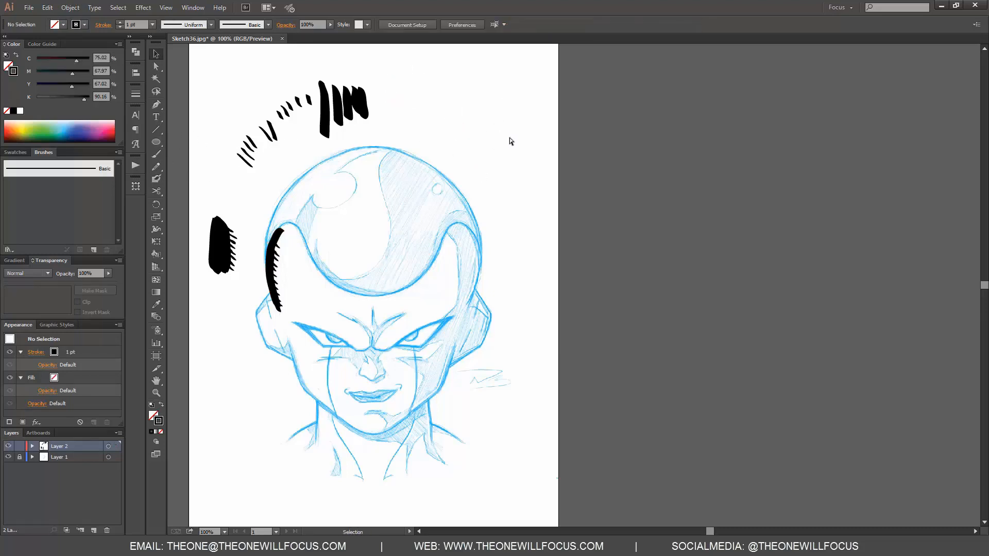
pyautogui.hotkey('ctrl', 'z')
pyautogui.hotkey('ctrl', 'z')
pyautogui.hotkey('ctrl', 'z')
pyautogui.hotkey('ctrl', 'z')
pyautogui.hotkey('ctrl', 'z')
pyautogui.hotkey('ctrl', 'z')
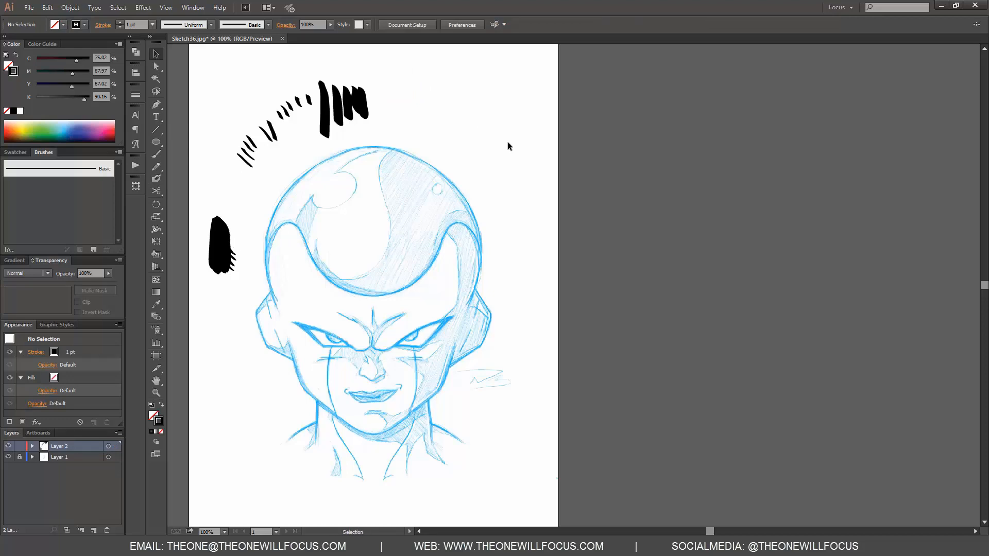
pyautogui.hotkey('ctrl', 'z')
pyautogui.hotkey('ctrl', 'z')
pyautogui.hotkey('ctrl', 'z')
pyautogui.hotkey('ctrl', 'z')
pyautogui.hotkey('ctrl', 'z')
pyautogui.hotkey('ctrl', 'z')
pyautogui.hotkey('ctrl', 'z')
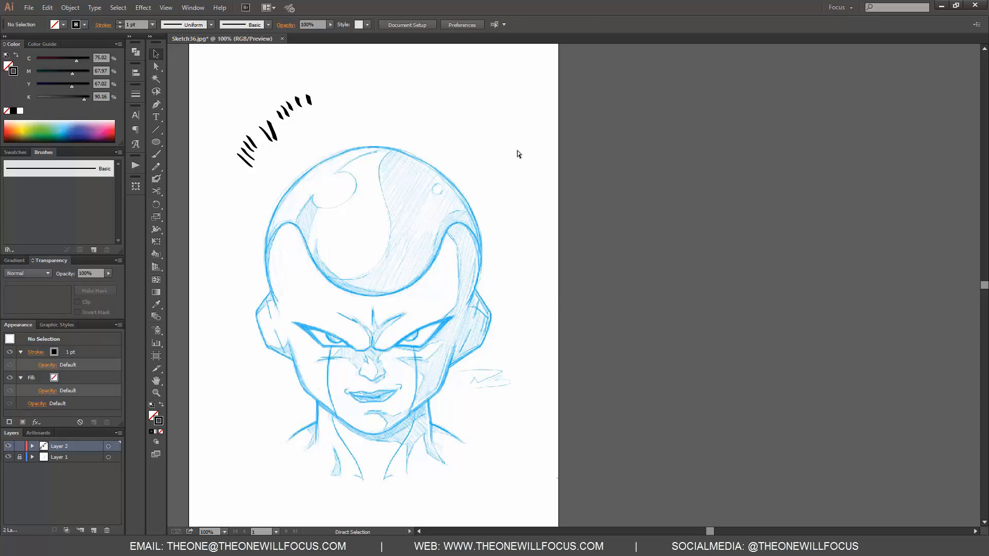
pyautogui.hotkey('ctrl', 'z')
pyautogui.hotkey('ctrl', 'z')
pyautogui.hotkey('ctrl', 'z')
pyautogui.hotkey('ctrl', 'z')
pyautogui.hotkey('ctrl', 'z')
pyautogui.hotkey('ctrl', 'z')
pyautogui.hotkey('ctrl', 'z')
pyautogui.hotkey('ctrl', 'z')
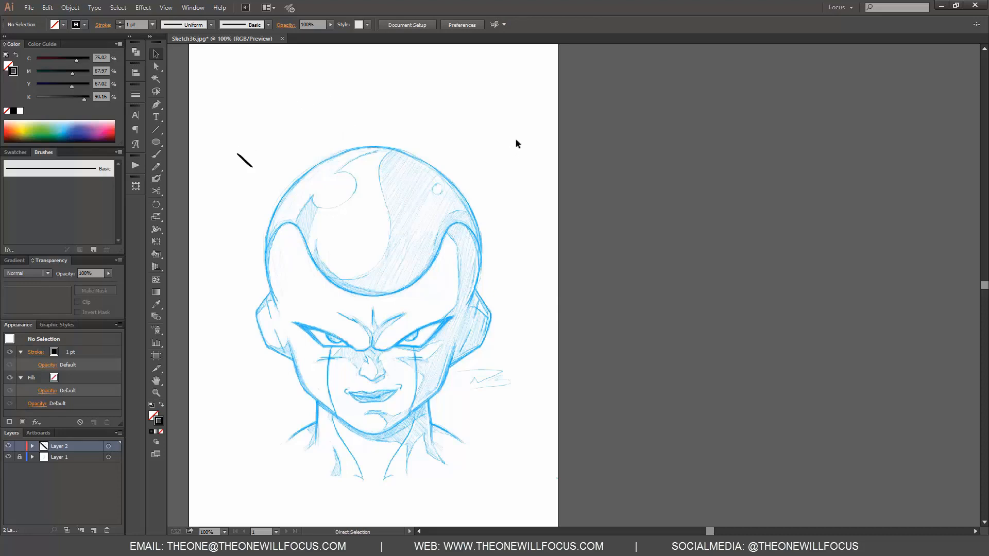
# Set the Blob Brush size to 11 pt, angle to -6° and roundness to 58%, and apply the options
pyautogui.click(157, 179)
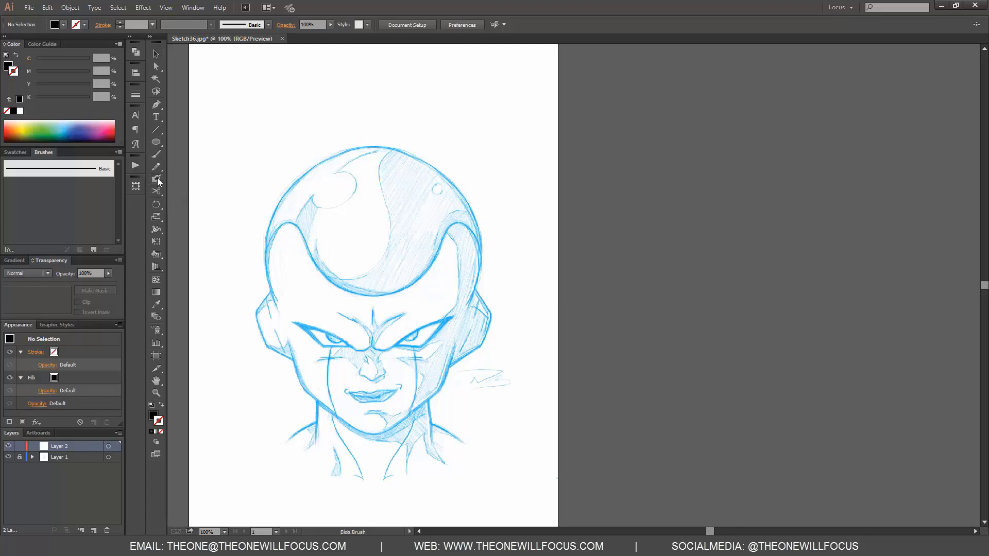
pyautogui.doubleClick(157, 179)
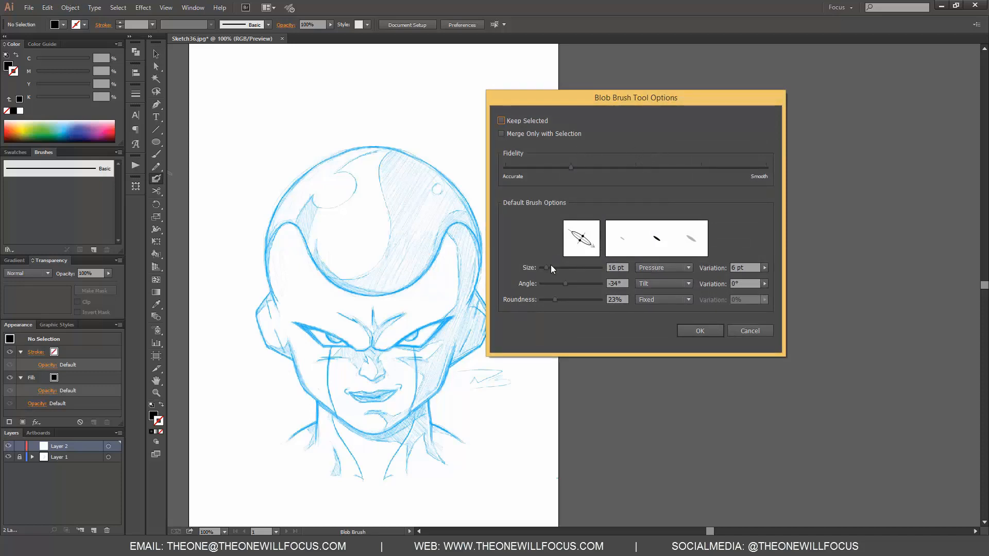
pyautogui.moveTo(544, 268); pyautogui.dragTo(545, 268)
pyautogui.moveTo(564, 283)
pyautogui.mouseDown()
pyautogui.moveTo(548, 298)
pyautogui.moveTo(635, 301)
pyautogui.moveTo(574, 290)
pyautogui.mouseUp()
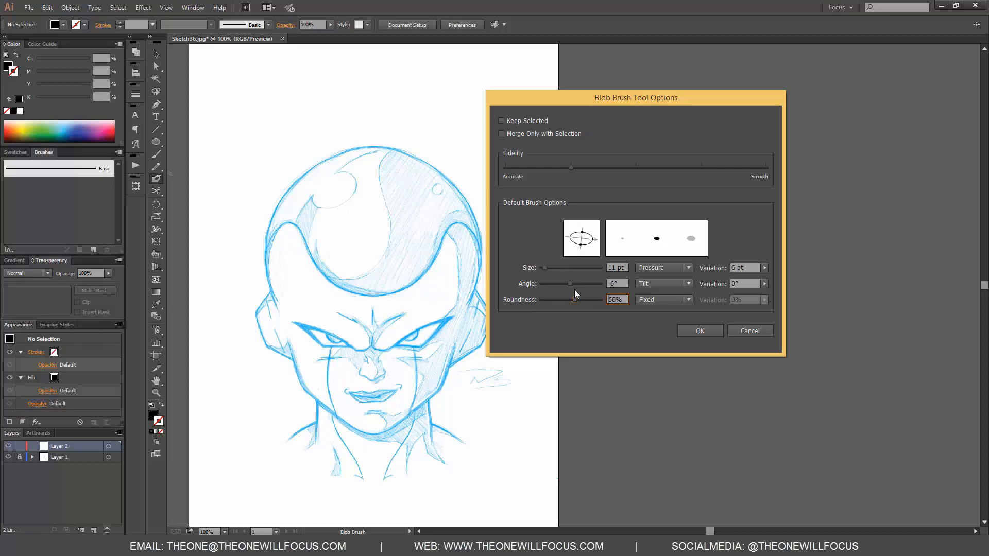
pyautogui.click(691, 332)
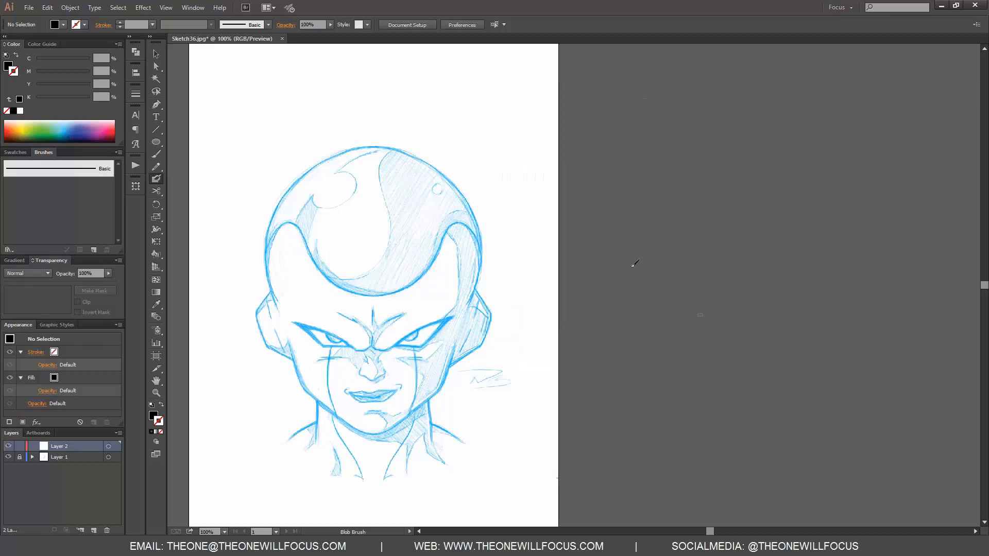
# Ink the left forehead edge, the curve down to the middle of the forehead, and the left ear outline
pyautogui.moveTo(269, 245); pyautogui.dragTo(280, 311)
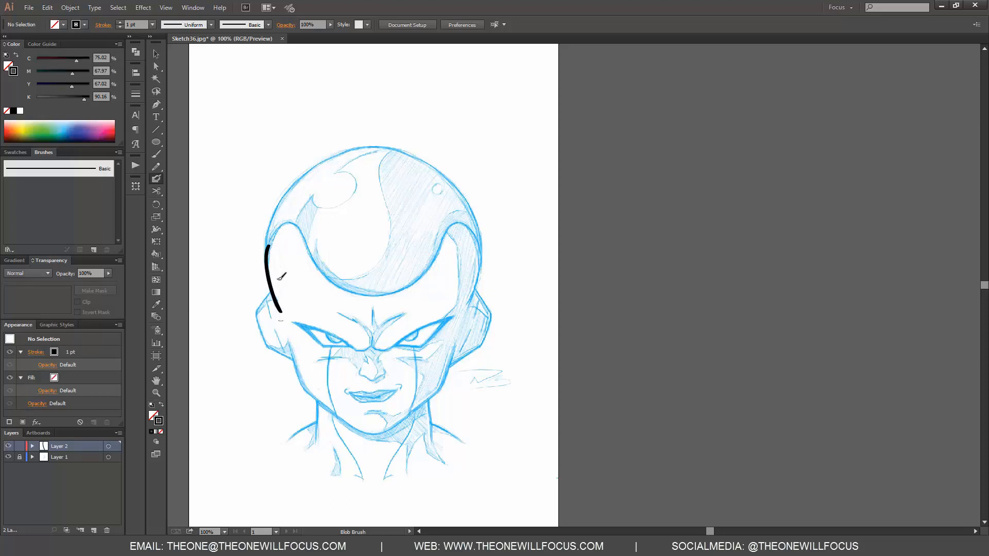
pyautogui.moveTo(270, 245)
pyautogui.mouseDown()
pyautogui.moveTo(297, 222)
pyautogui.moveTo(333, 280)
pyautogui.mouseUp()
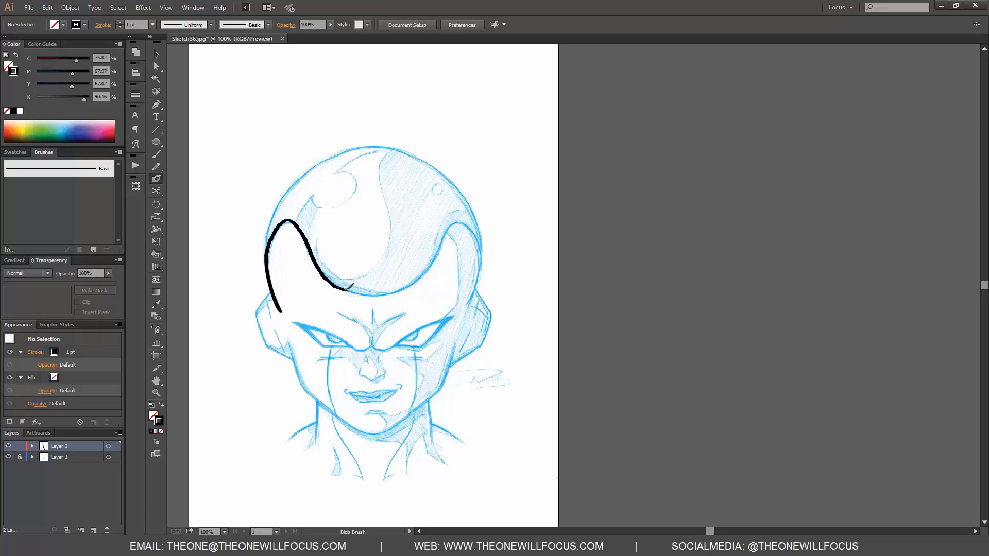
pyautogui.moveTo(349, 290); pyautogui.dragTo(350, 290)
pyautogui.moveTo(268, 293)
pyautogui.mouseDown()
pyautogui.moveTo(257, 308)
pyautogui.moveTo(260, 342)
pyautogui.moveTo(294, 363)
pyautogui.mouseUp()
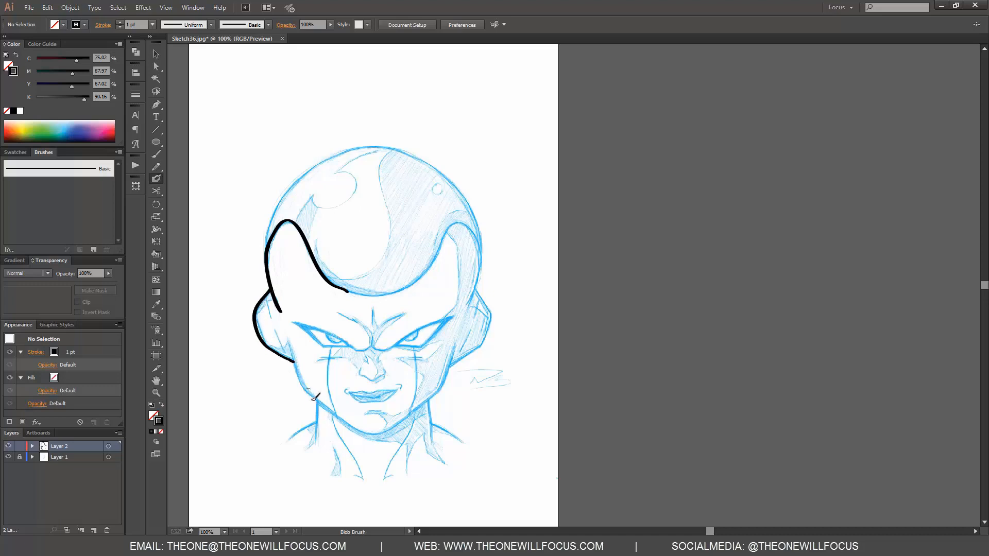
# Move the Blob Brush Fidelity close to Accurate and apply the options
pyautogui.doubleClick(156, 181)
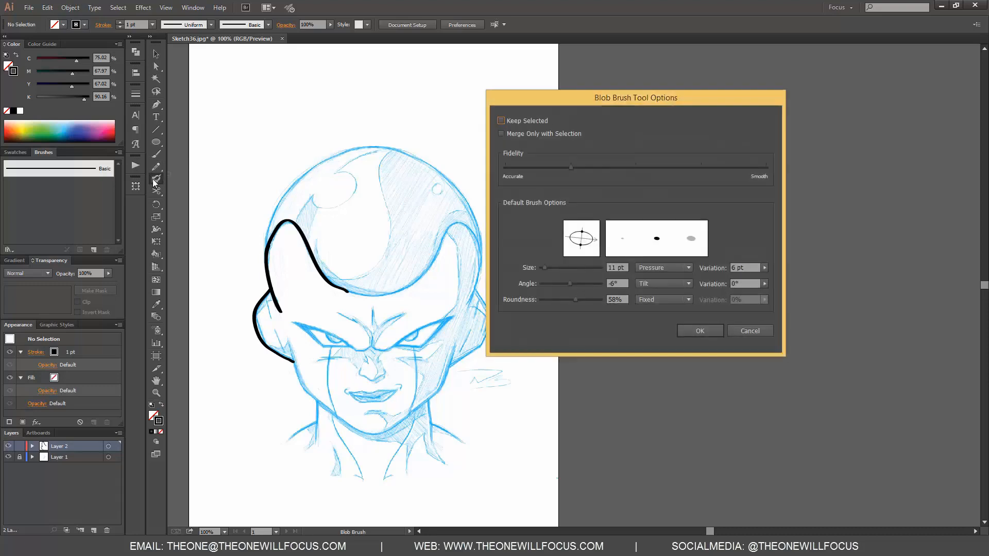
pyautogui.moveTo(630, 97)
pyautogui.mouseDown()
pyautogui.moveTo(525, 41)
pyautogui.moveTo(679, 68)
pyautogui.mouseUp()
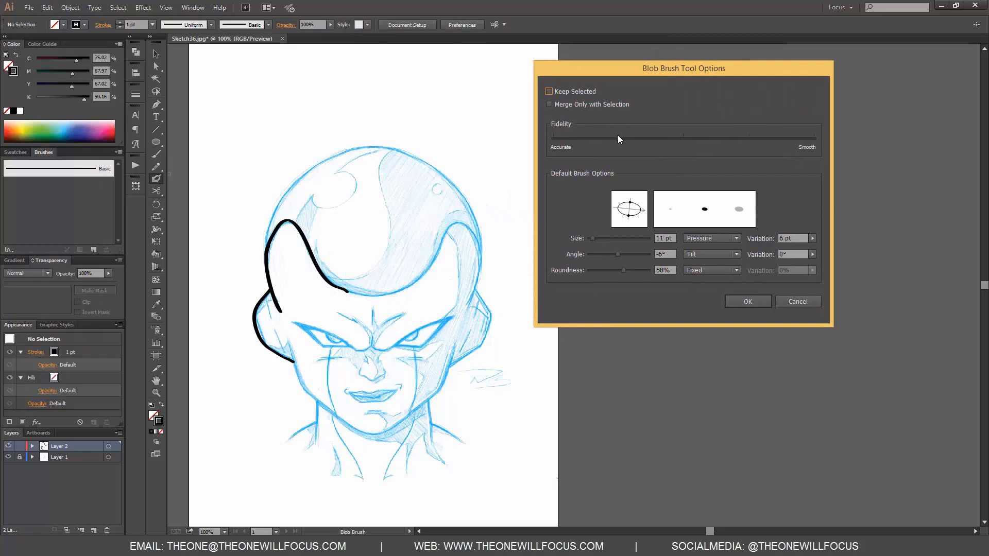
pyautogui.moveTo(619, 137); pyautogui.dragTo(570, 138)
pyautogui.click(752, 302)
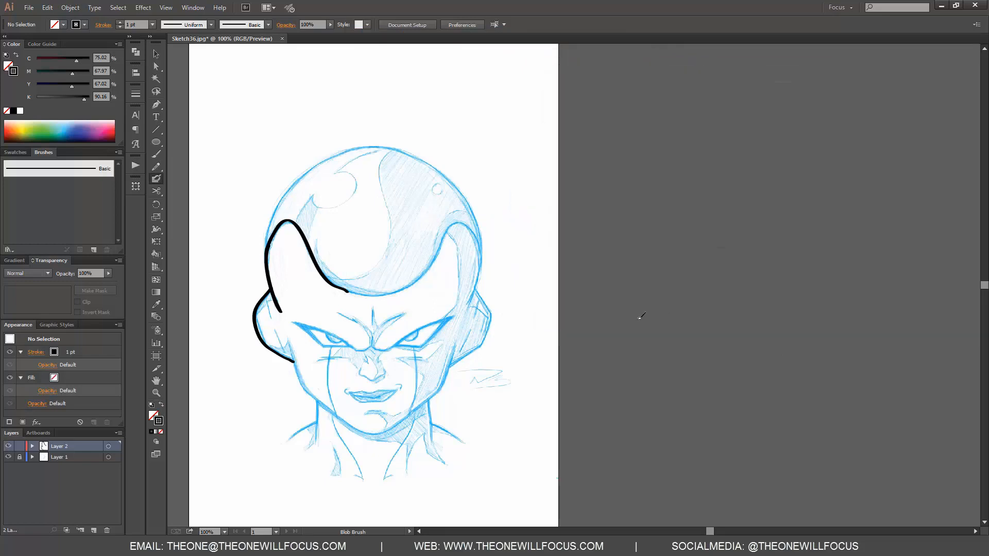
# Ink the right temple edge and the right side of the dome, and undo the dome stroke
pyautogui.moveTo(470, 225); pyautogui.dragTo(477, 289)
pyautogui.moveTo(440, 171)
pyautogui.mouseDown()
pyautogui.moveTo(477, 220)
pyautogui.moveTo(482, 260)
pyautogui.mouseUp()
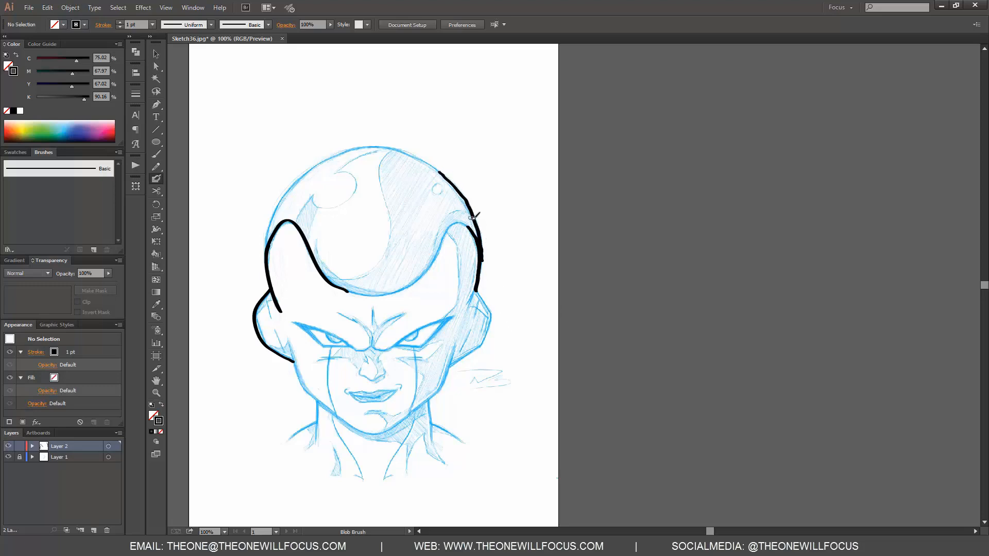
pyautogui.hotkey('ctrl', 'z')
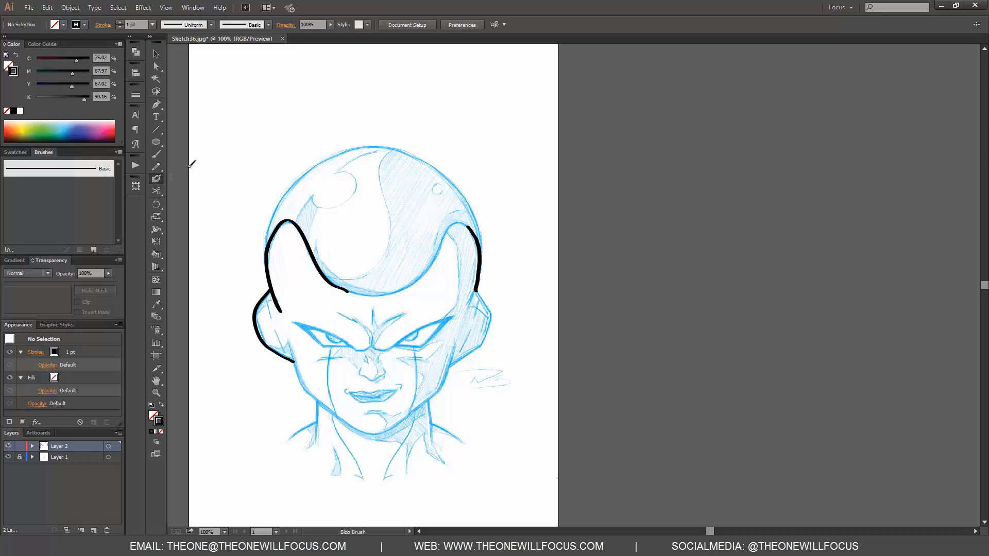
# Set the Blob Brush Fidelity fully to Smooth and ink both sides of the dome and the right ear down to the jaw
pyautogui.doubleClick(157, 180)
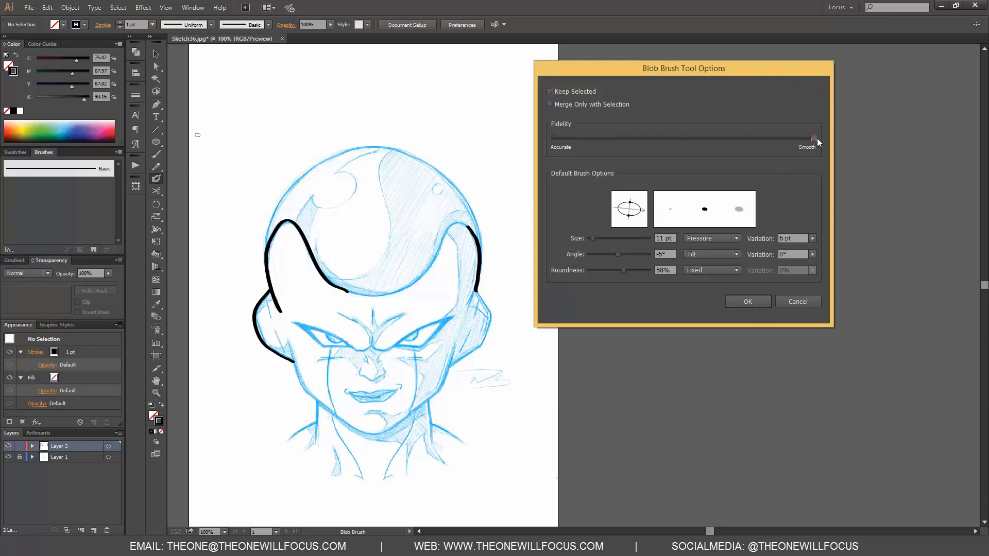
pyautogui.click(747, 302)
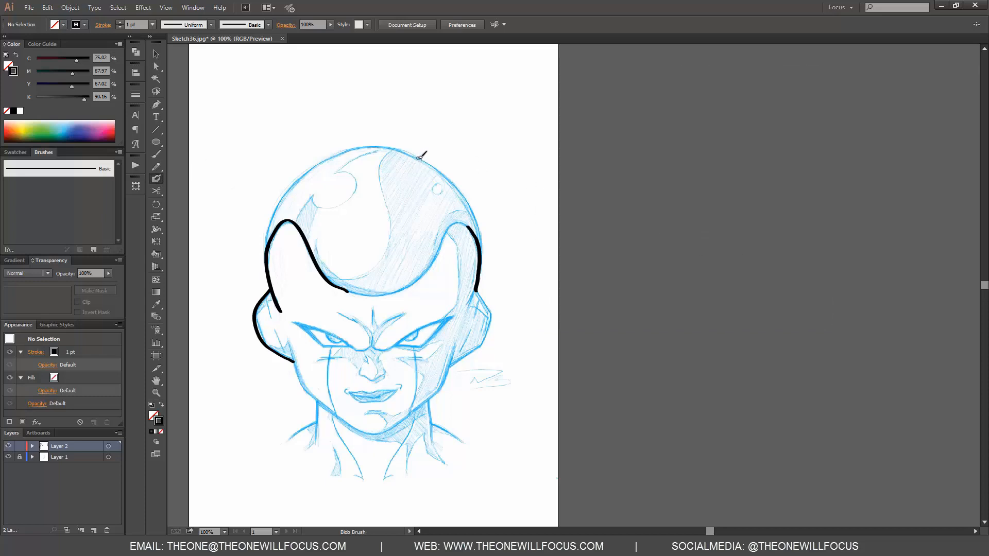
pyautogui.moveTo(417, 158)
pyautogui.mouseDown()
pyautogui.moveTo(473, 206)
pyautogui.moveTo(484, 252)
pyautogui.mouseUp()
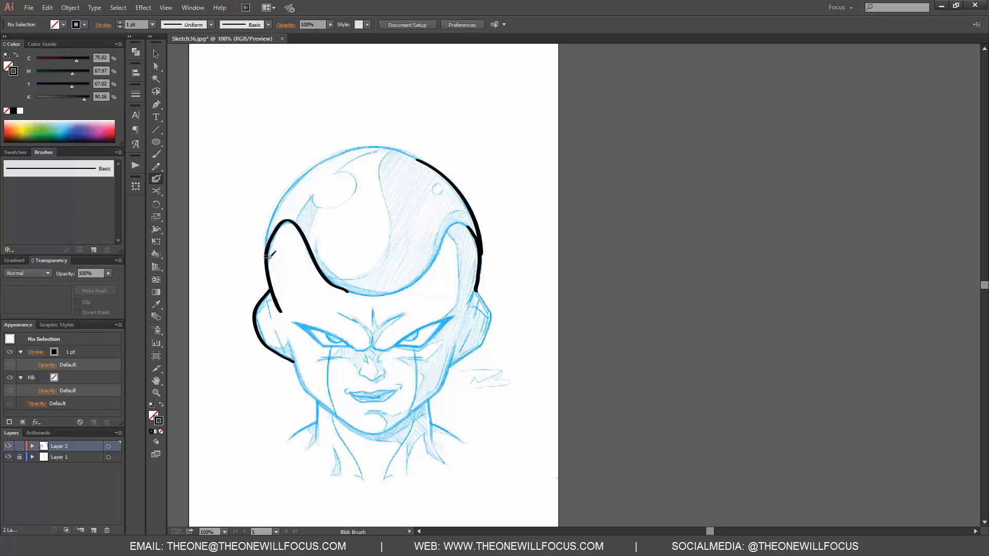
pyautogui.moveTo(267, 260)
pyautogui.mouseDown()
pyautogui.moveTo(292, 186)
pyautogui.moveTo(339, 149)
pyautogui.mouseUp()
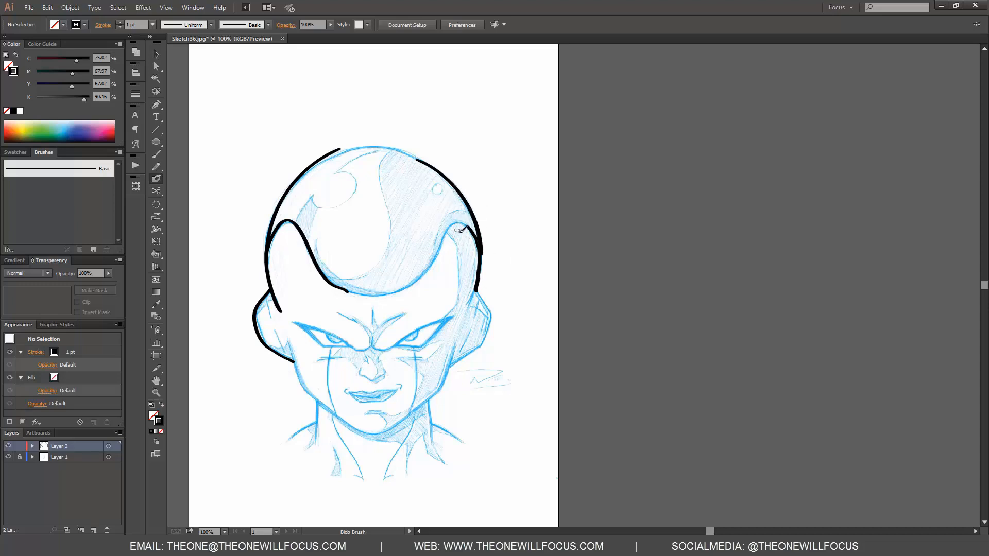
pyautogui.moveTo(477, 290)
pyautogui.mouseDown()
pyautogui.moveTo(492, 308)
pyautogui.moveTo(489, 332)
pyautogui.moveTo(442, 390)
pyautogui.mouseUp()
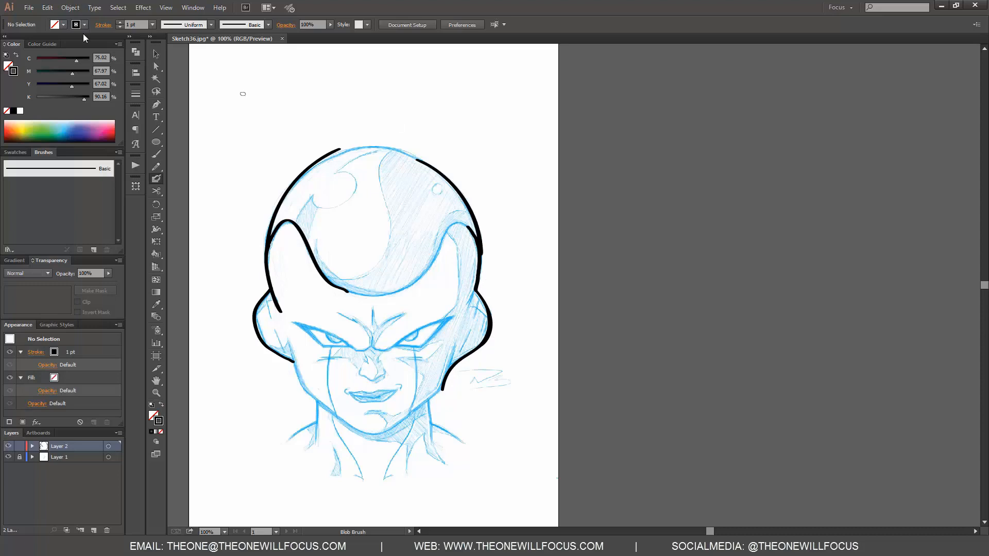
# Select all the artwork on Layer 2 and clear it
pyautogui.click(46, 7)
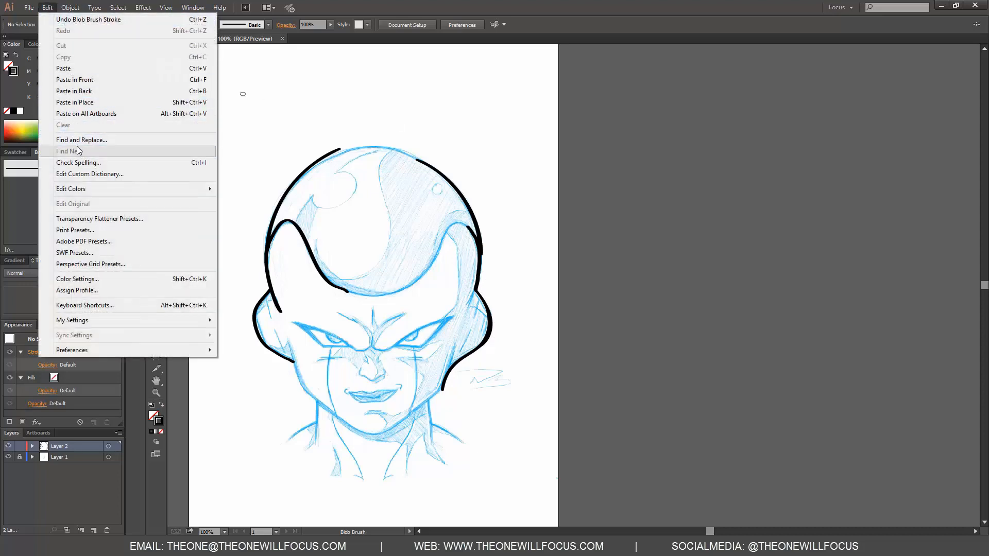
pyautogui.click(312, 114)
pyautogui.click(108, 446)
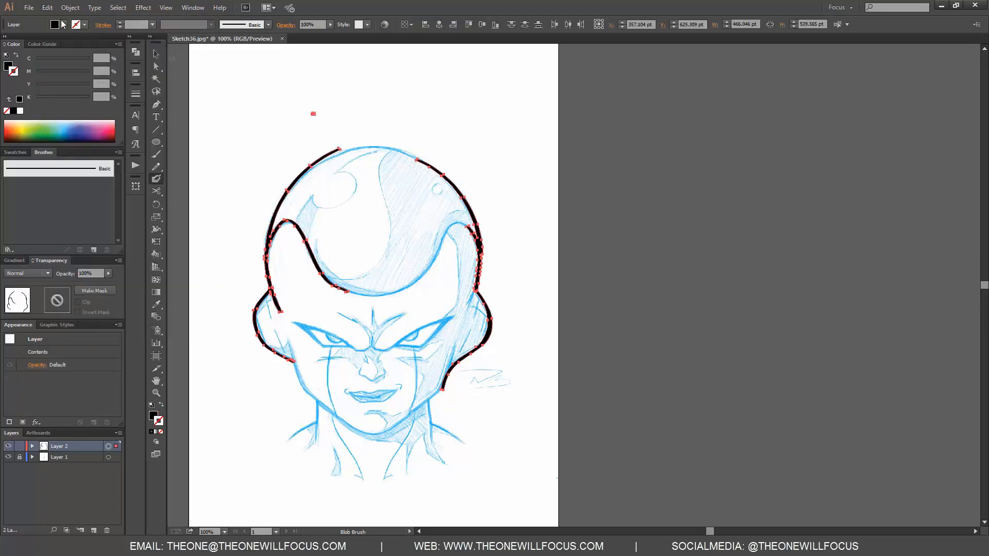
pyautogui.click(47, 8)
pyautogui.click(67, 126)
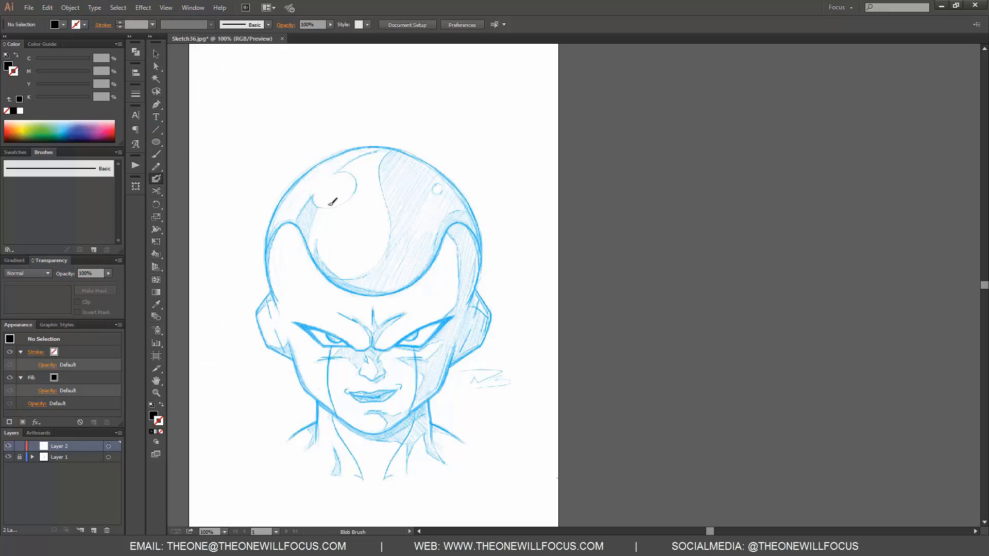
# Build up a thick curved stroke along the left edge of the forehead with overlapping Blob Brush strokes
pyautogui.moveTo(279, 233)
pyautogui.mouseDown()
pyautogui.moveTo(276, 302)
pyautogui.moveTo(270, 255)
pyautogui.moveTo(283, 315)
pyautogui.mouseUp()
pyautogui.moveTo(274, 268); pyautogui.dragTo(285, 321)
pyautogui.moveTo(280, 307); pyautogui.dragTo(279, 232)
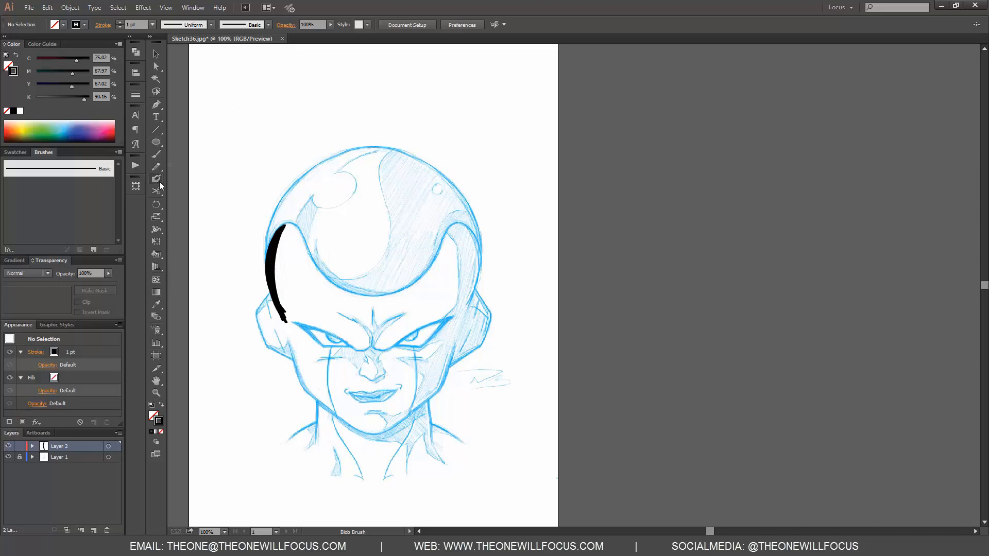
# Taper both ends of the curved forehead stroke with the Eraser along its inner edge, and check the Eraser options
pyautogui.moveTo(157, 191); pyautogui.dragTo(188, 192)
pyautogui.moveTo(277, 256)
pyautogui.mouseDown()
pyautogui.moveTo(290, 212)
pyautogui.moveTo(280, 236)
pyautogui.moveTo(282, 227)
pyautogui.mouseUp()
pyautogui.moveTo(275, 275)
pyautogui.mouseDown()
pyautogui.moveTo(281, 230)
pyautogui.moveTo(278, 279)
pyautogui.moveTo(287, 222)
pyautogui.mouseUp()
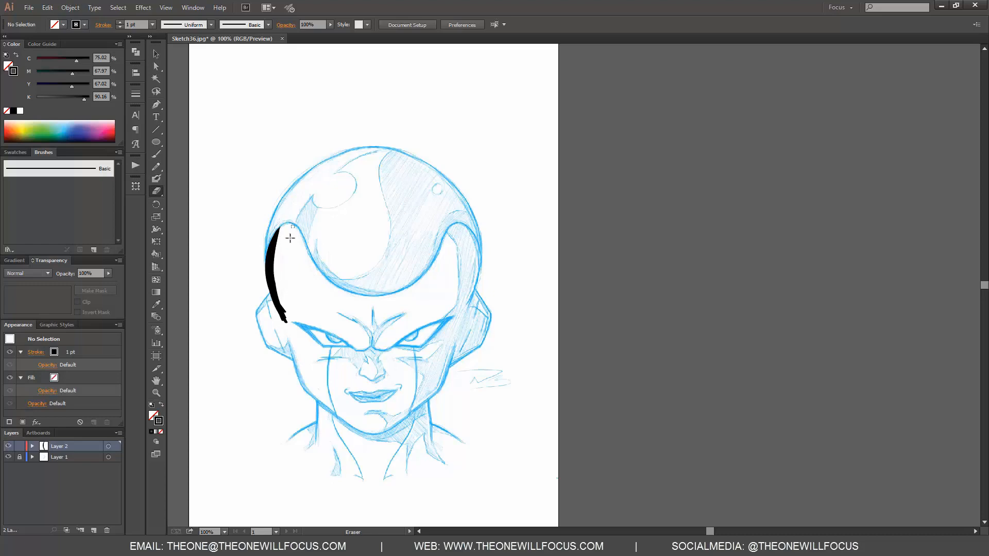
pyautogui.moveTo(280, 294)
pyautogui.mouseDown()
pyautogui.moveTo(290, 326)
pyautogui.moveTo(280, 298)
pyautogui.mouseUp()
pyautogui.moveTo(306, 362); pyautogui.dragTo(277, 296)
pyautogui.doubleClick(157, 193)
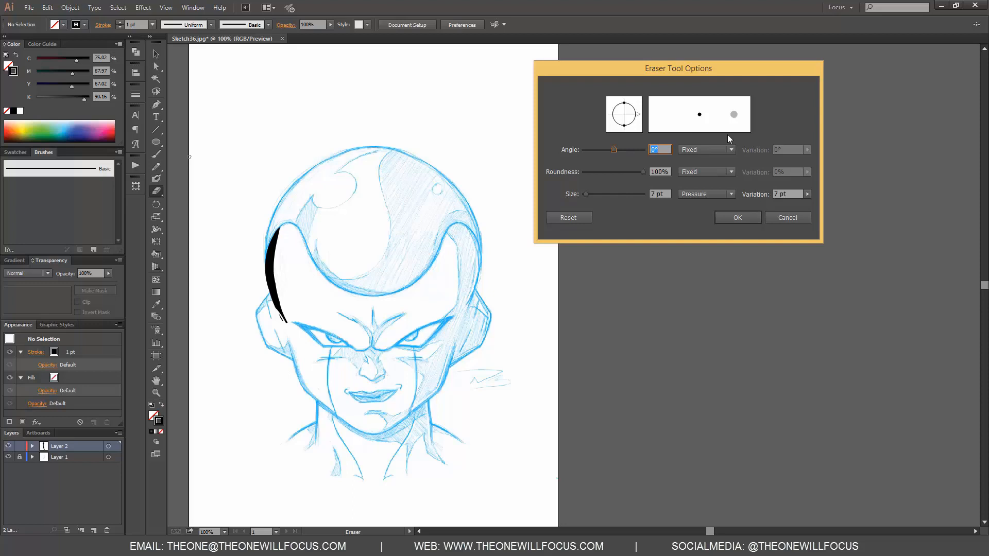
pyautogui.click(787, 218)
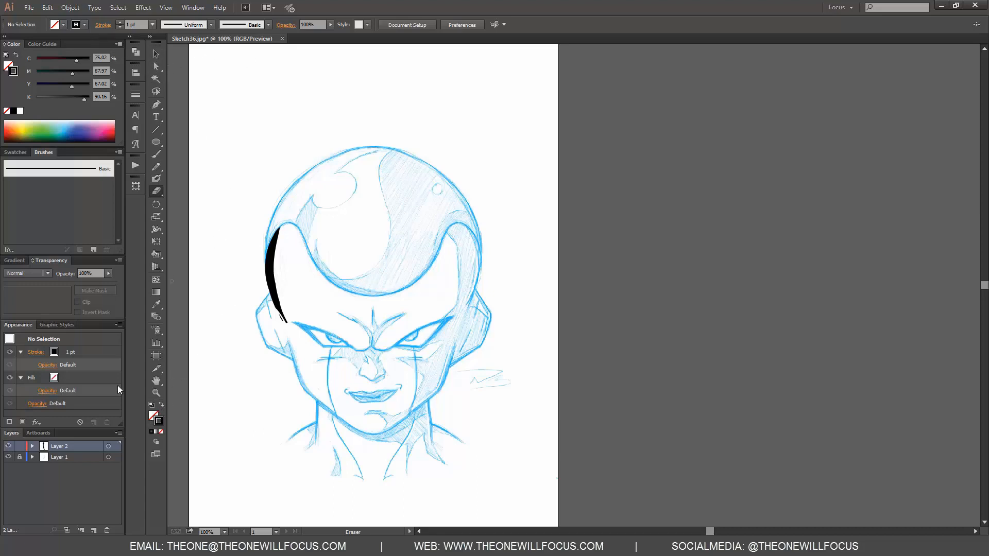
# Select the tapered forehead stroke on Layer 2 and clear it
pyautogui.click(108, 446)
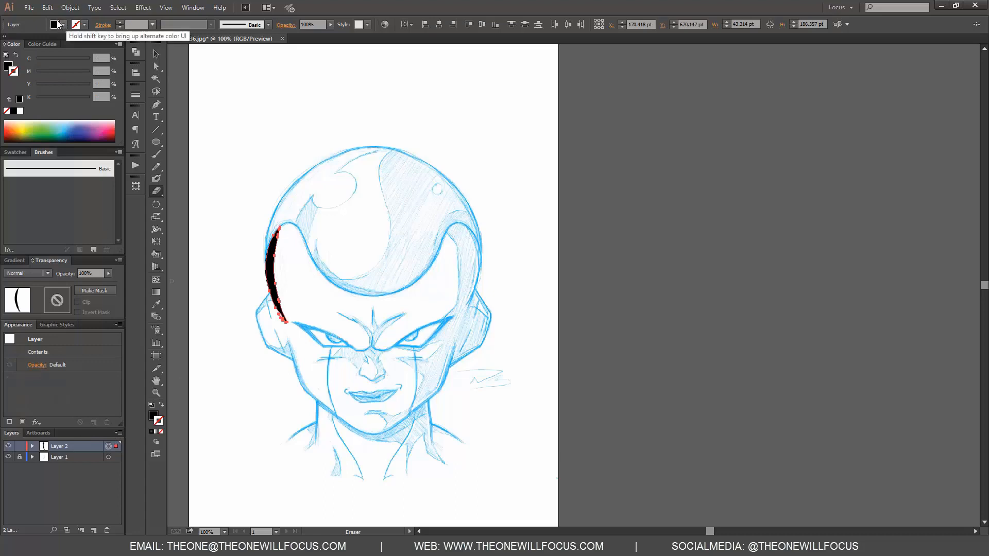
pyautogui.click(48, 7)
pyautogui.click(71, 125)
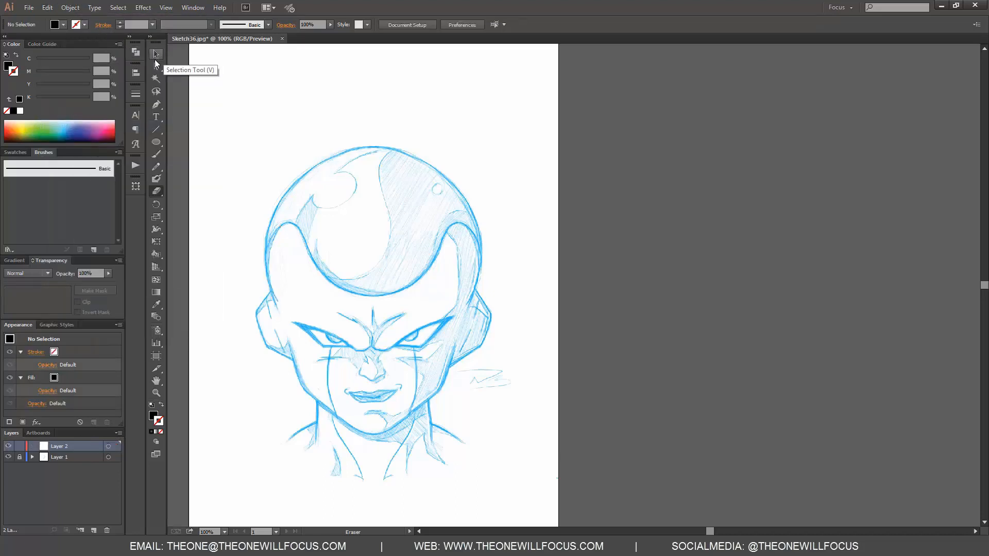
# Turn off Keep selected and Edit selected paths for the Pencil tool, leaving every other option unchecked
pyautogui.click(161, 166)
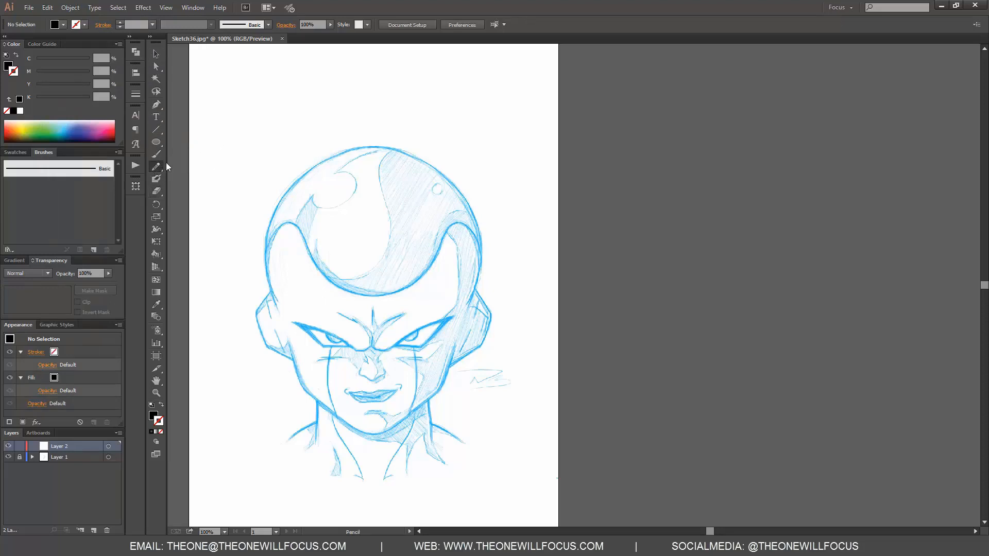
pyautogui.doubleClick(157, 169)
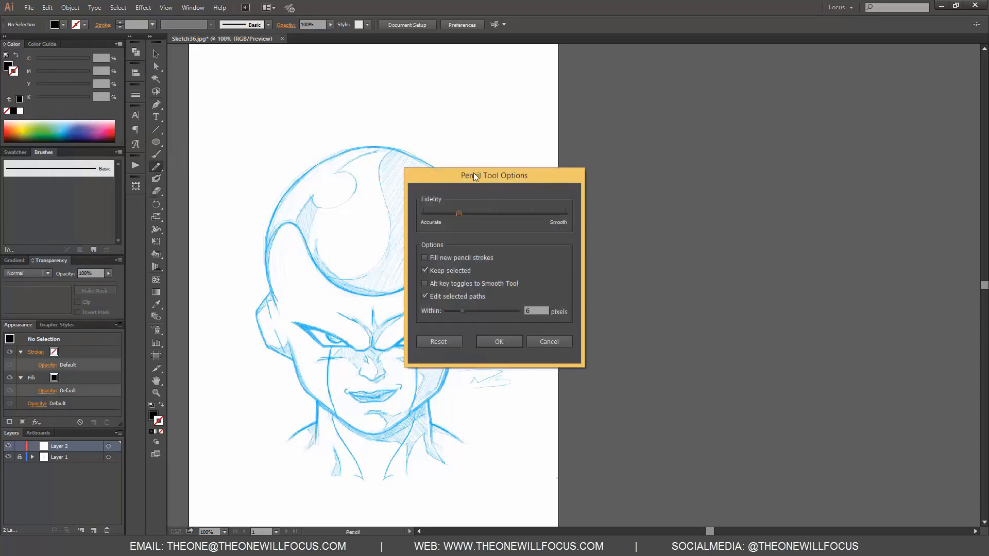
pyautogui.moveTo(474, 176)
pyautogui.mouseDown()
pyautogui.moveTo(340, 76)
pyautogui.moveTo(287, 66)
pyautogui.moveTo(651, 144)
pyautogui.mouseUp()
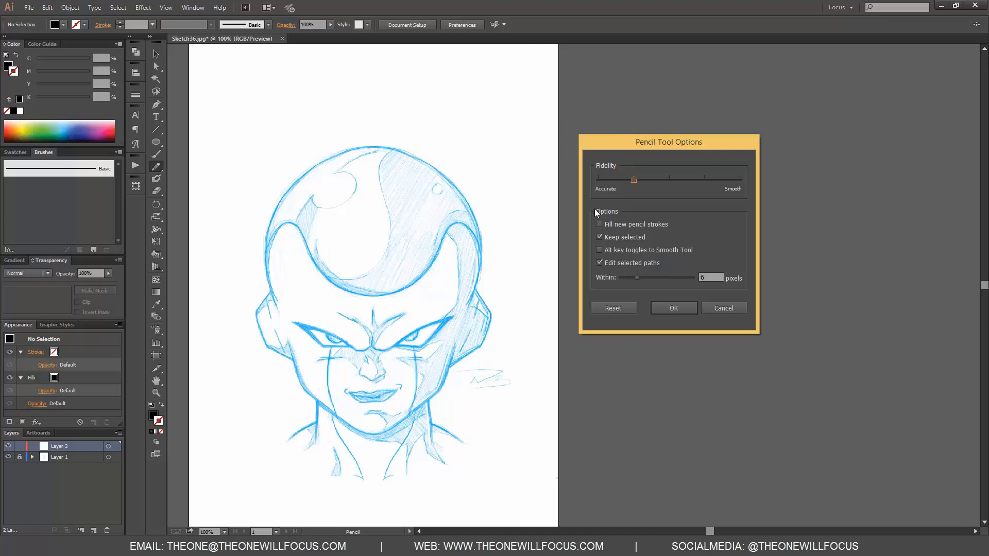
pyautogui.click(596, 225)
pyautogui.click(600, 251)
pyautogui.click(598, 263)
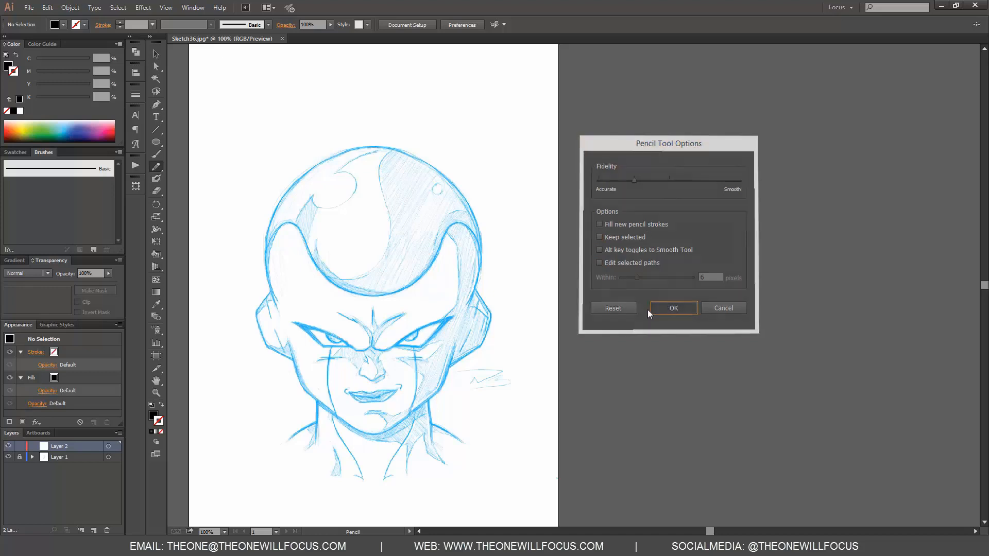
pyautogui.press('Return')
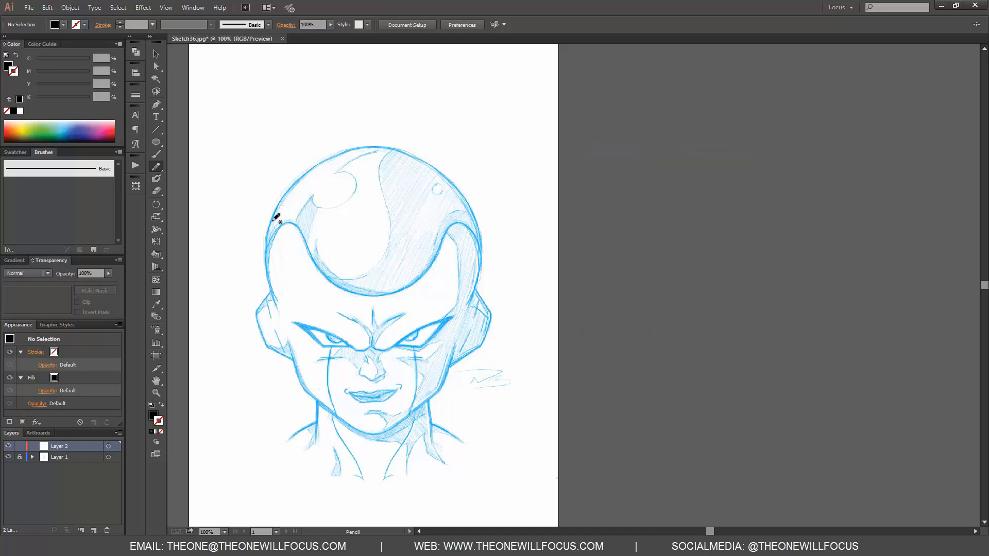
# Swap fill and stroke, then pencil a curve about 211 pt tall along the head's left edge and several short vertical test lines above it
pyautogui.click(161, 405)
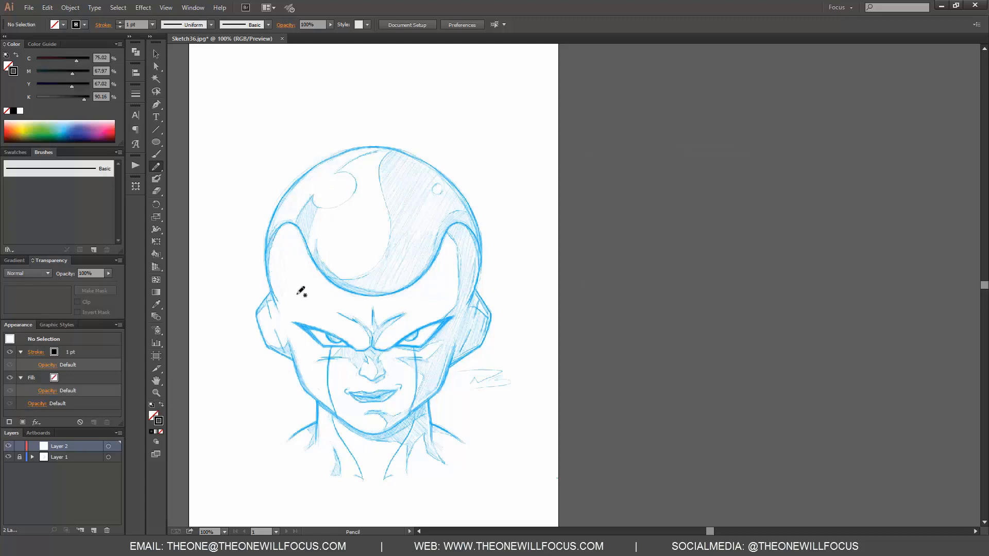
pyautogui.moveTo(276, 306); pyautogui.dragTo(280, 199)
pyautogui.moveTo(261, 119); pyautogui.dragTo(268, 181)
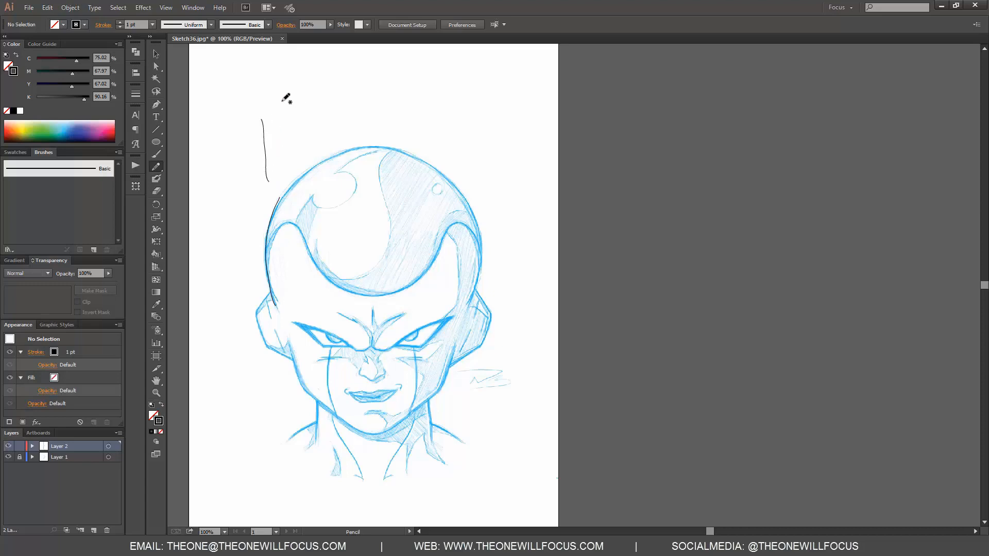
pyautogui.moveTo(282, 100)
pyautogui.mouseDown()
pyautogui.moveTo(283, 127)
pyautogui.moveTo(293, 108)
pyautogui.moveTo(303, 158)
pyautogui.mouseUp()
# Select the three vertical test lines above the head and set their stroke weight to 7 pt
pyautogui.click(137, 95)
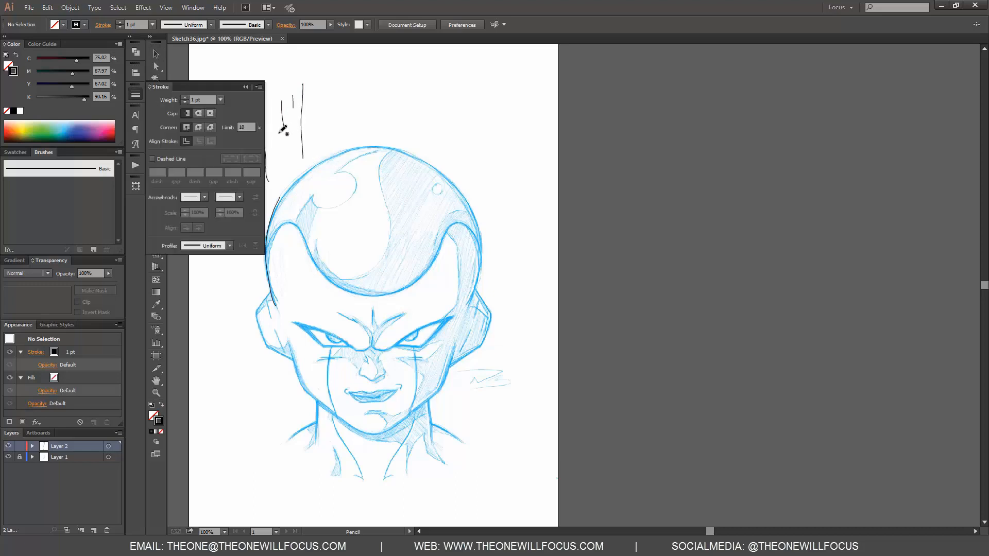
pyautogui.click(154, 56)
pyautogui.moveTo(270, 74)
pyautogui.mouseDown()
pyautogui.moveTo(335, 137)
pyautogui.moveTo(320, 156)
pyautogui.mouseUp()
pyautogui.click(184, 97)
pyautogui.click(185, 98)
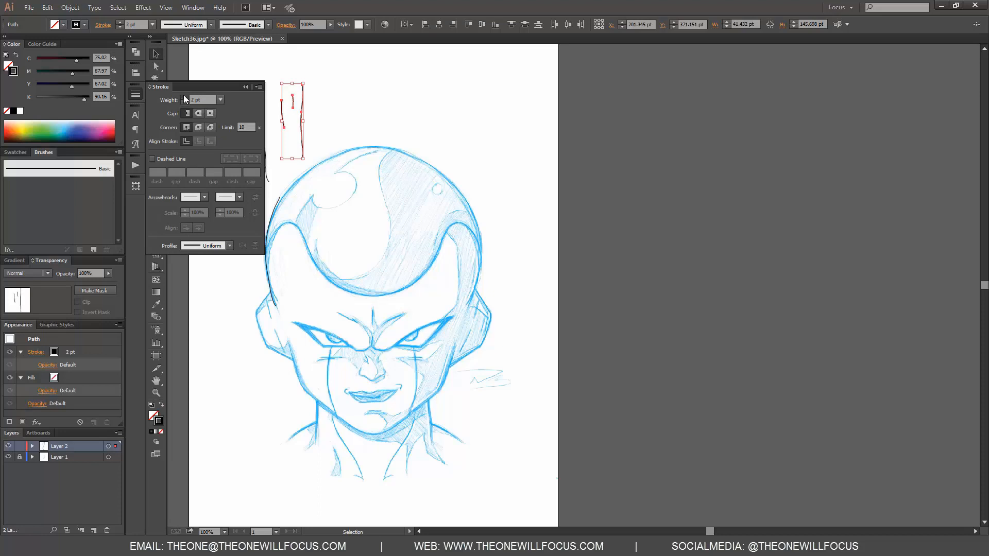
pyautogui.click(184, 97)
pyautogui.click(184, 97)
pyautogui.click(184, 98)
pyautogui.click(185, 97)
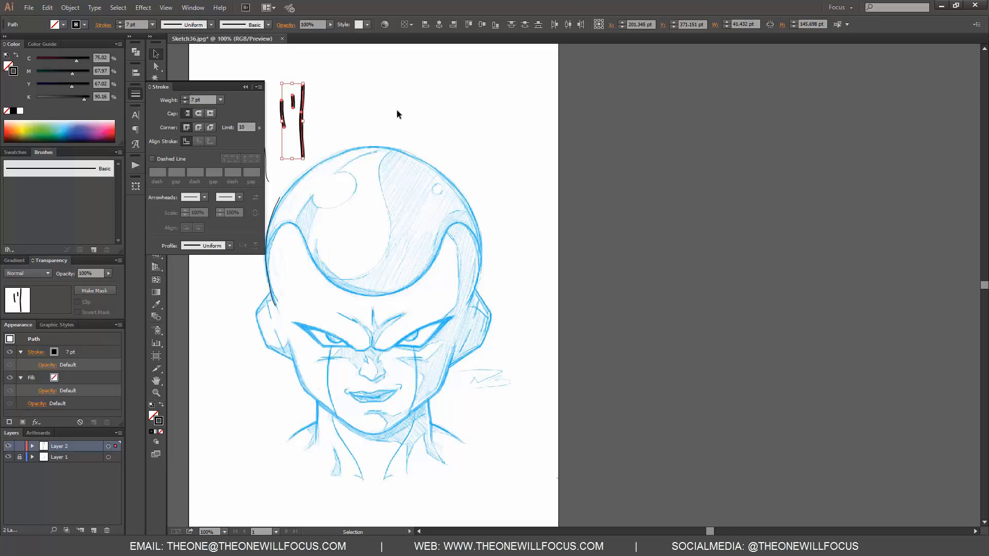
# Apply the width profile tapered at both ends to the two rightmost test lines and look over the other profiles
pyautogui.click(349, 111)
pyautogui.click(294, 97)
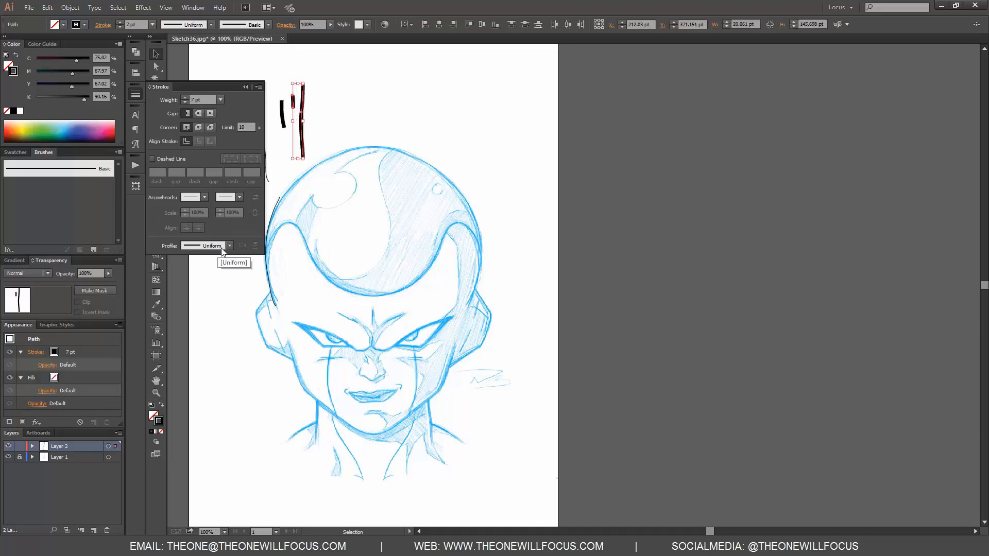
pyautogui.click(229, 246)
pyautogui.click(221, 272)
pyautogui.click(328, 99)
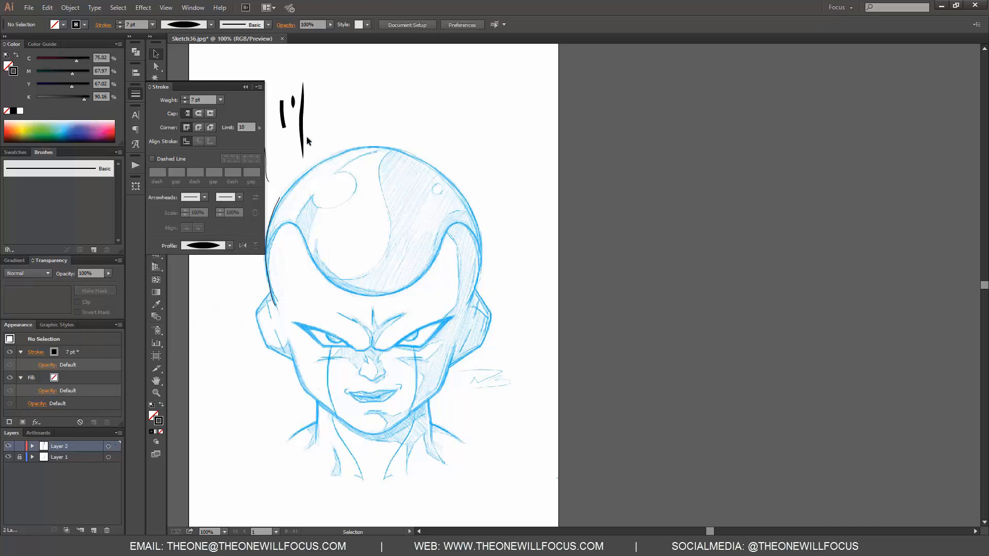
pyautogui.click(229, 246)
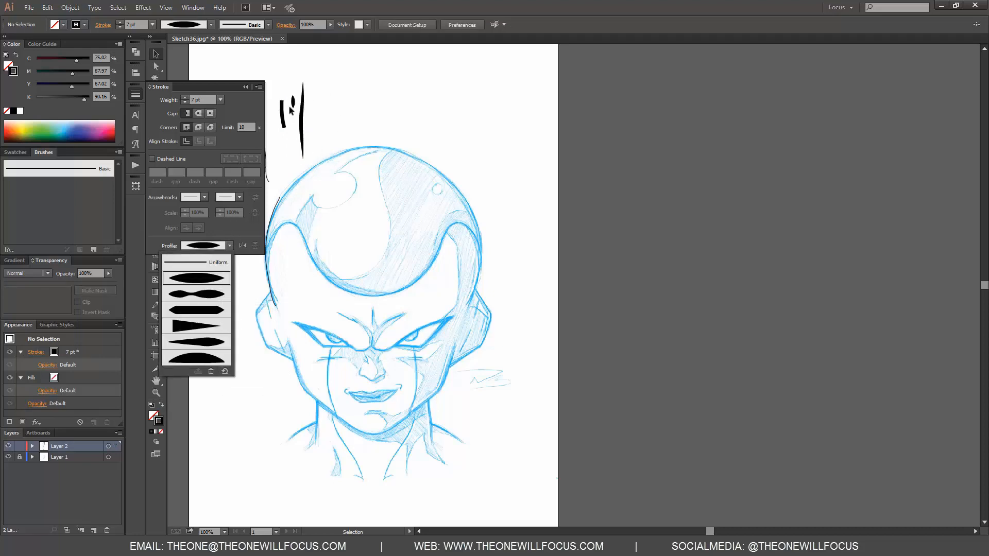
pyautogui.click(356, 95)
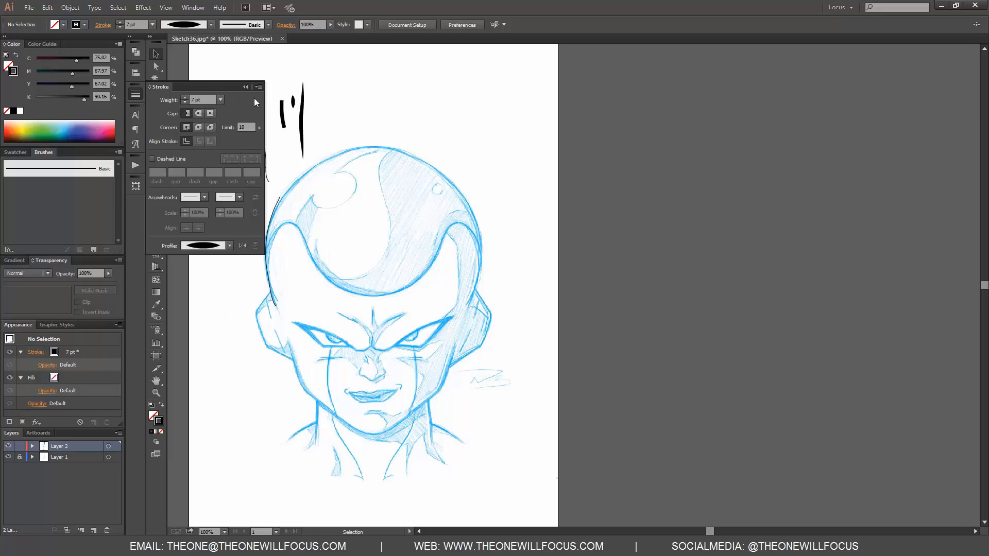
# Select the thick test lines and straighten the longest one with repeated passes of the Smooth tool
pyautogui.moveTo(282, 76); pyautogui.dragTo(319, 136)
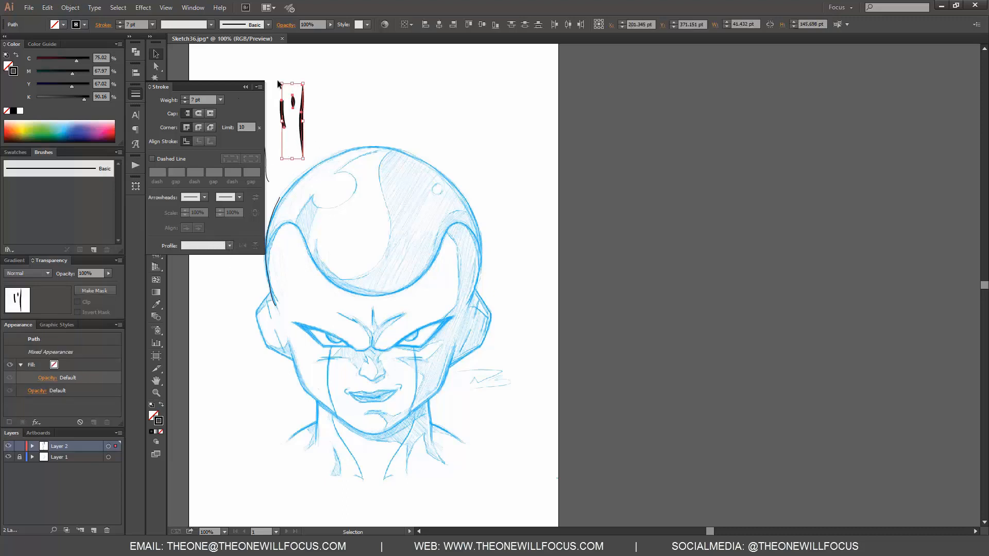
pyautogui.click(246, 86)
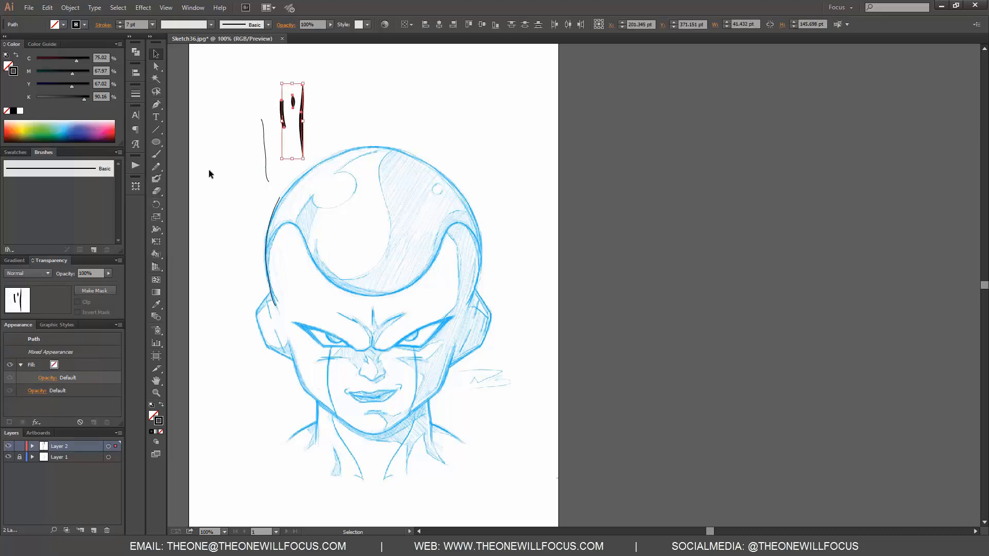
pyautogui.click(156, 168)
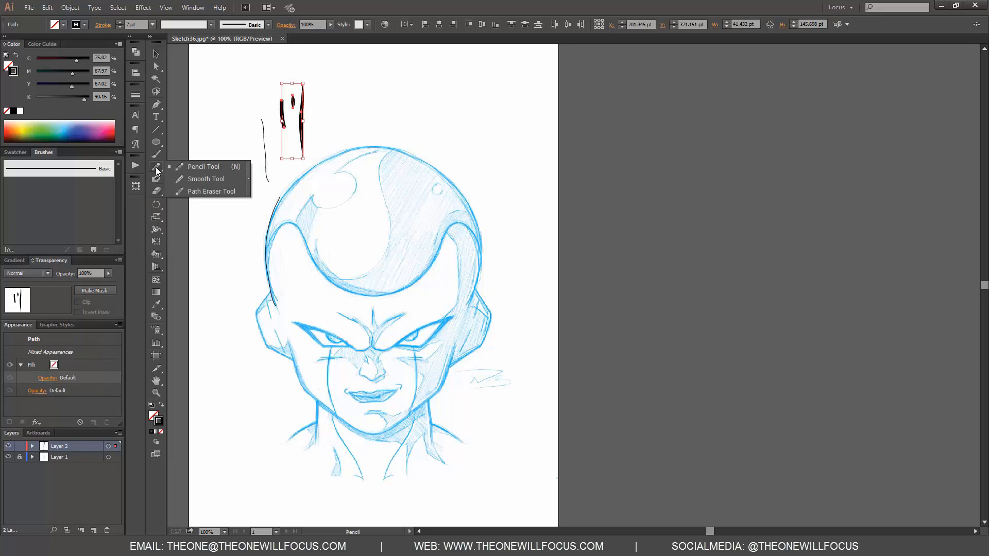
pyautogui.click(221, 179)
pyautogui.moveTo(305, 94); pyautogui.dragTo(306, 150)
pyautogui.moveTo(306, 78)
pyautogui.mouseDown()
pyautogui.moveTo(303, 160)
pyautogui.moveTo(302, 94)
pyautogui.moveTo(304, 156)
pyautogui.mouseUp()
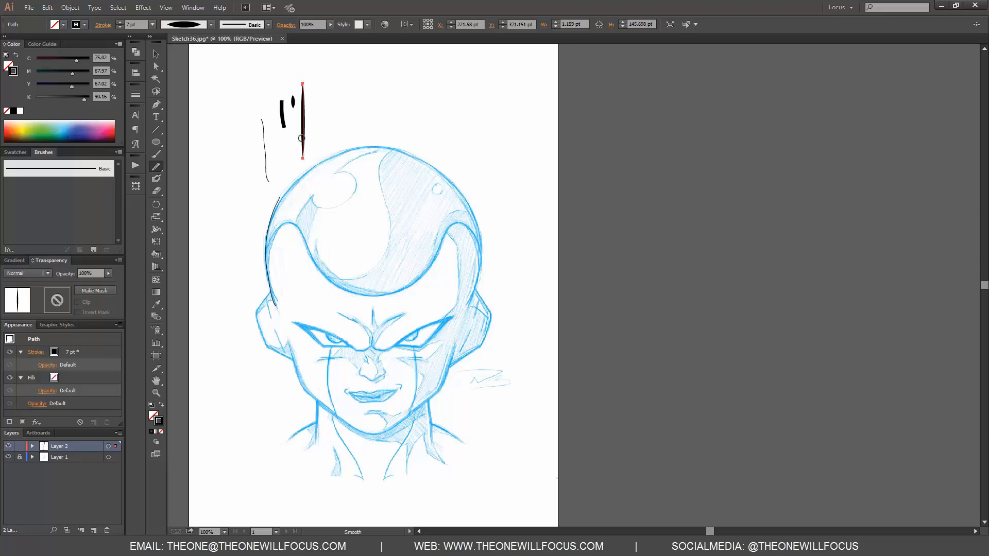
pyautogui.moveTo(305, 77); pyautogui.dragTo(308, 135)
pyautogui.moveTo(303, 85)
pyautogui.mouseDown()
pyautogui.moveTo(300, 164)
pyautogui.moveTo(306, 79)
pyautogui.mouseUp()
# Pencil a curve about 194 pt wide and 296 pt tall along the dome's right side, from the crown to the ear
pyautogui.click(157, 54)
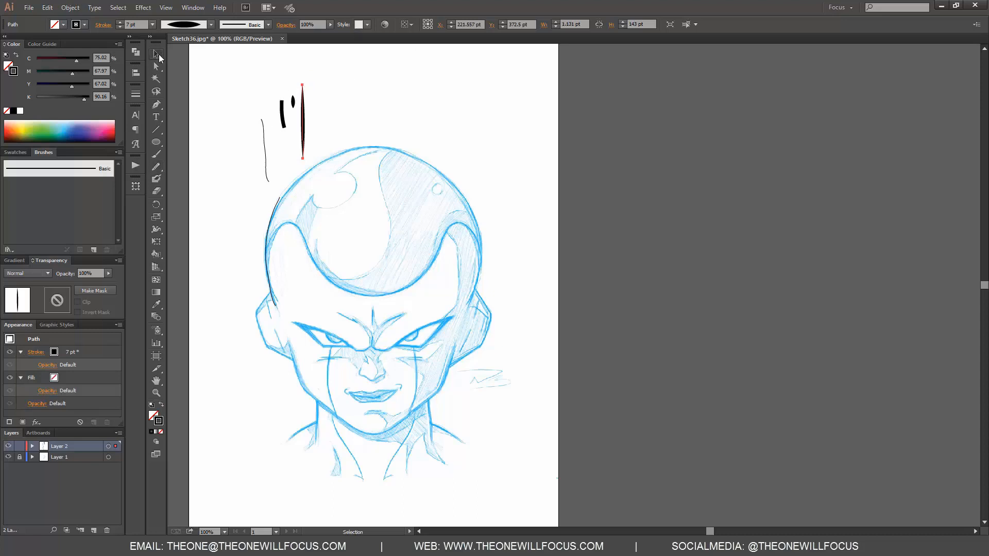
pyautogui.click(267, 232)
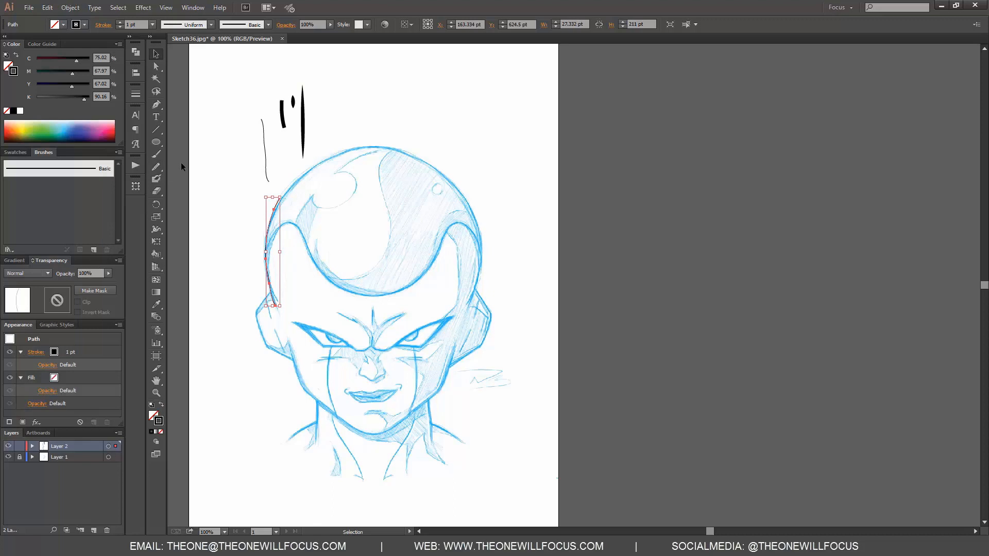
pyautogui.click(156, 167)
pyautogui.moveTo(157, 169); pyautogui.dragTo(200, 164)
pyautogui.moveTo(383, 145)
pyautogui.mouseDown()
pyautogui.moveTo(431, 163)
pyautogui.moveTo(470, 201)
pyautogui.moveTo(484, 250)
pyautogui.moveTo(469, 297)
pyautogui.mouseUp()
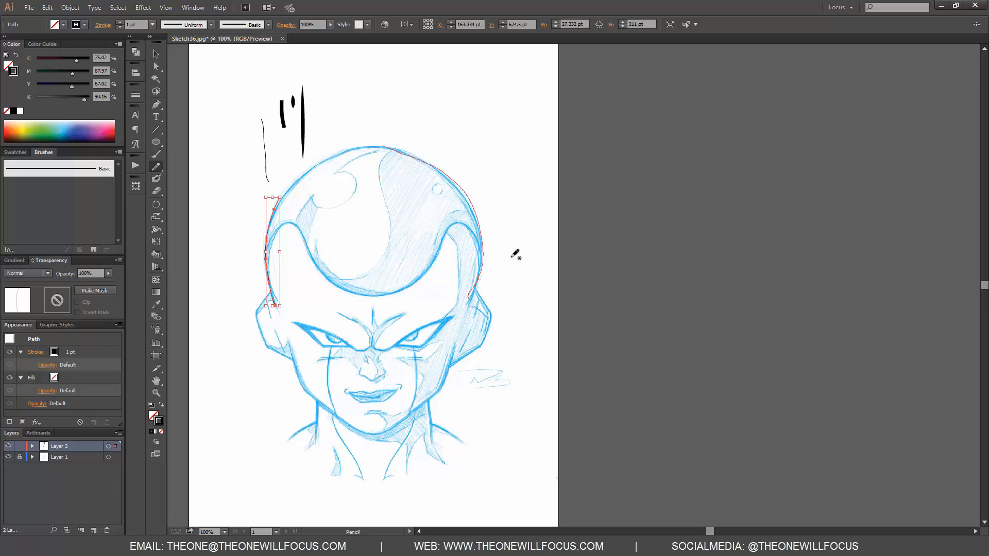
# Select the new curve on the dome's right side and set its stroke weight to 8 pt
pyautogui.click(156, 55)
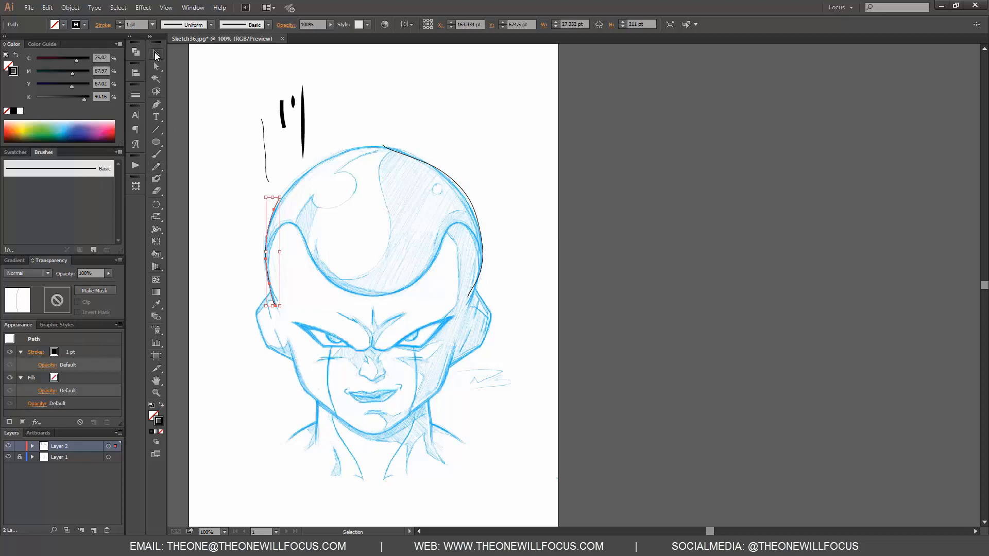
pyautogui.click(416, 157)
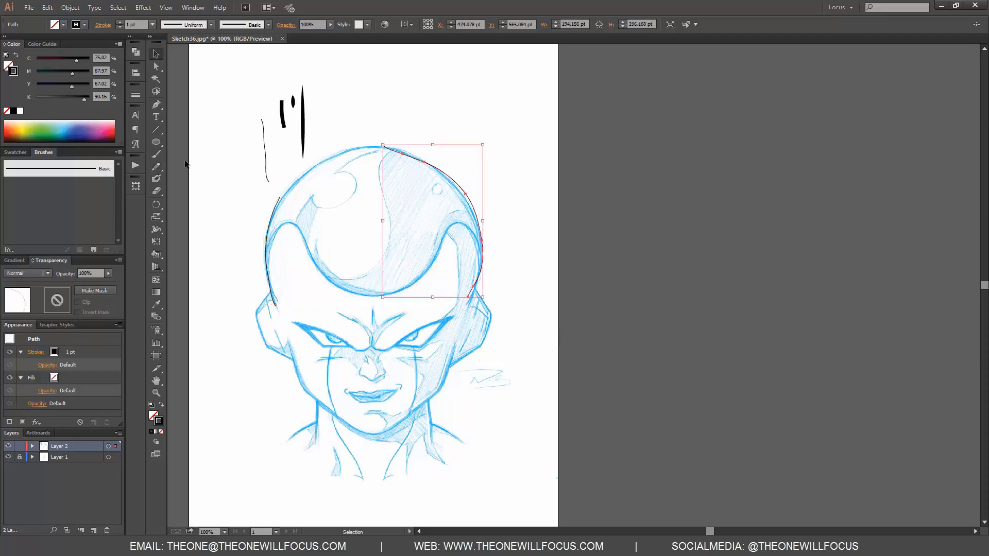
pyautogui.moveTo(141, 95); pyautogui.dragTo(137, 99)
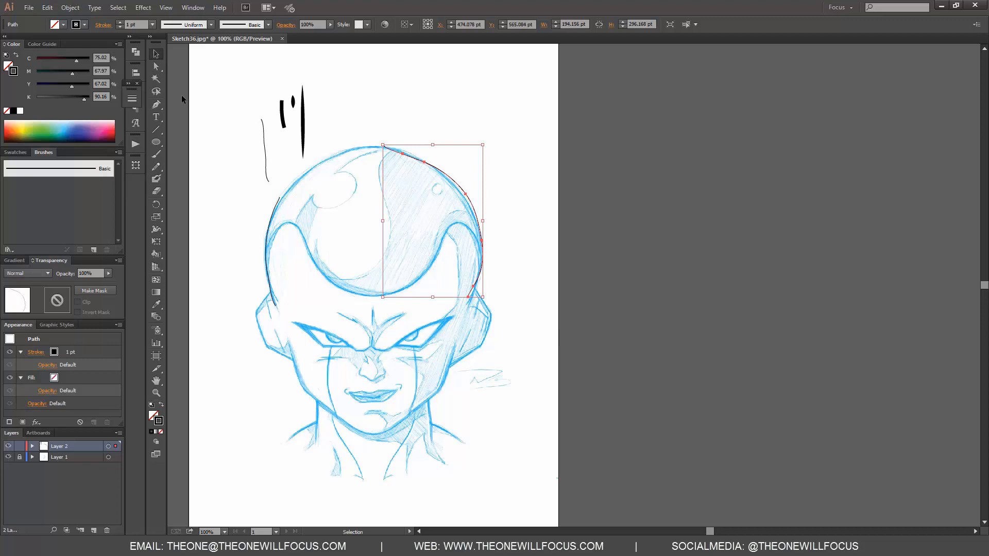
pyautogui.click(128, 98)
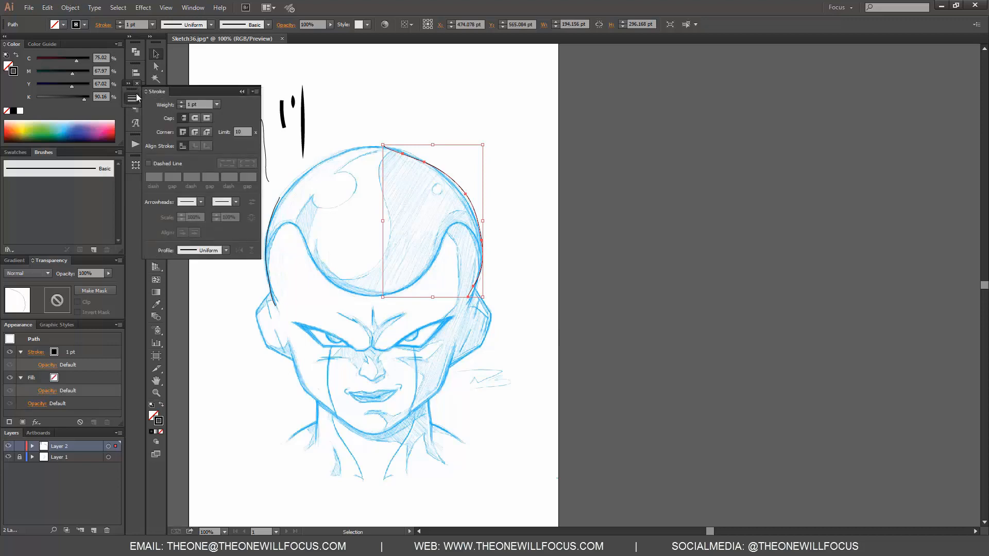
pyautogui.click(181, 102)
pyautogui.click(181, 103)
pyautogui.click(182, 103)
pyautogui.click(181, 103)
pyautogui.click(181, 103)
pyautogui.click(181, 102)
pyautogui.click(182, 103)
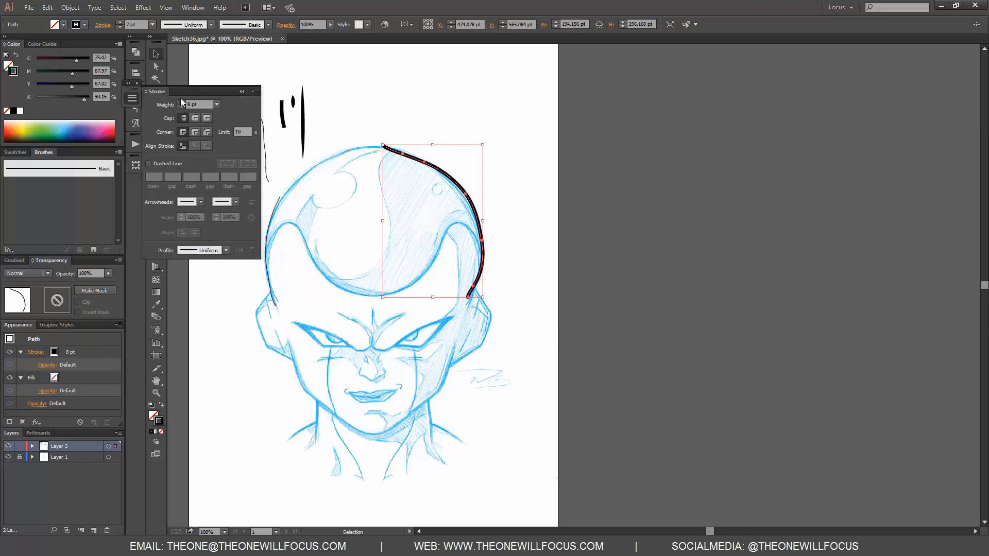
pyautogui.moveTo(134, 89)
pyautogui.mouseDown()
pyautogui.moveTo(140, 76)
pyautogui.moveTo(138, 85)
pyautogui.mouseUp()
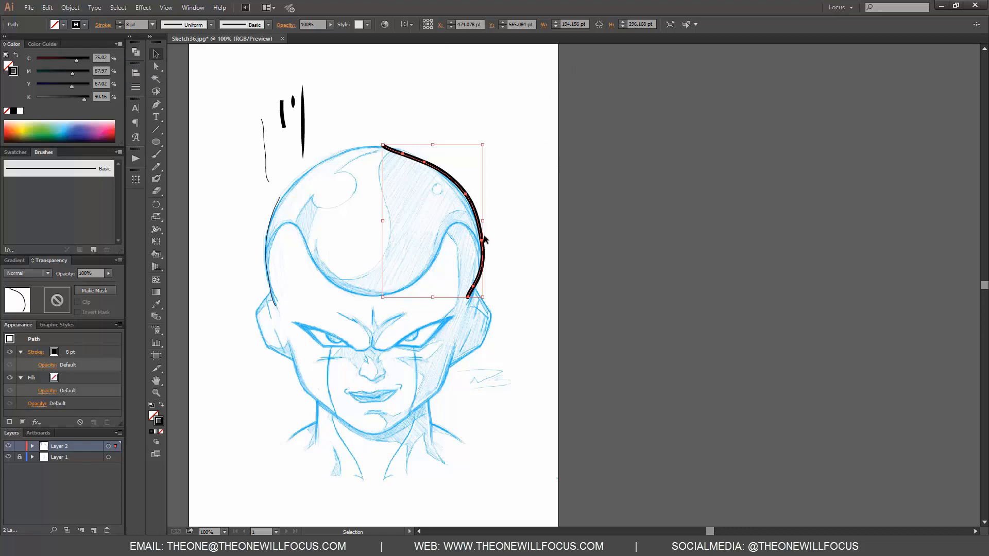
# Smooth the thick curve on the dome's right side with several Smooth tool passes from the crown to the ear
pyautogui.click(535, 249)
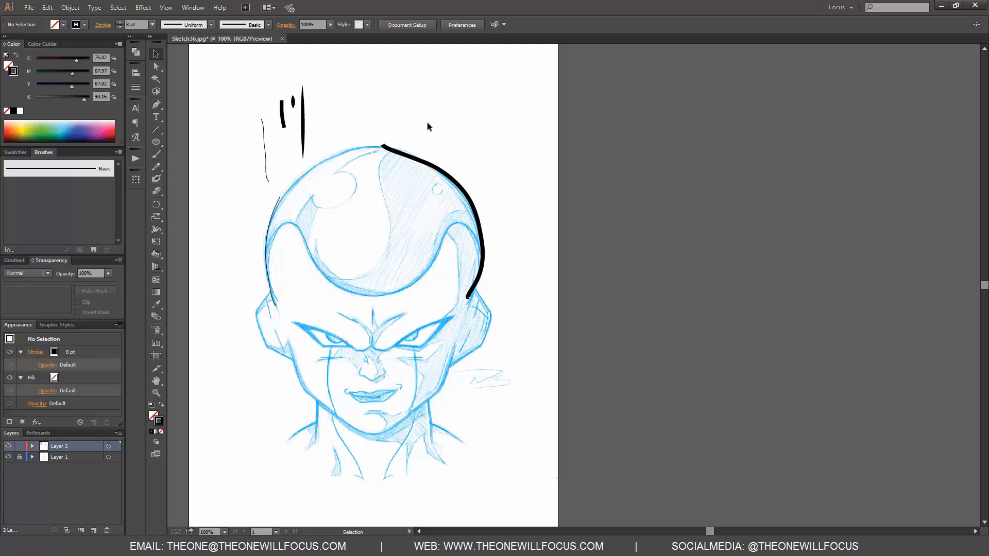
pyautogui.click(427, 164)
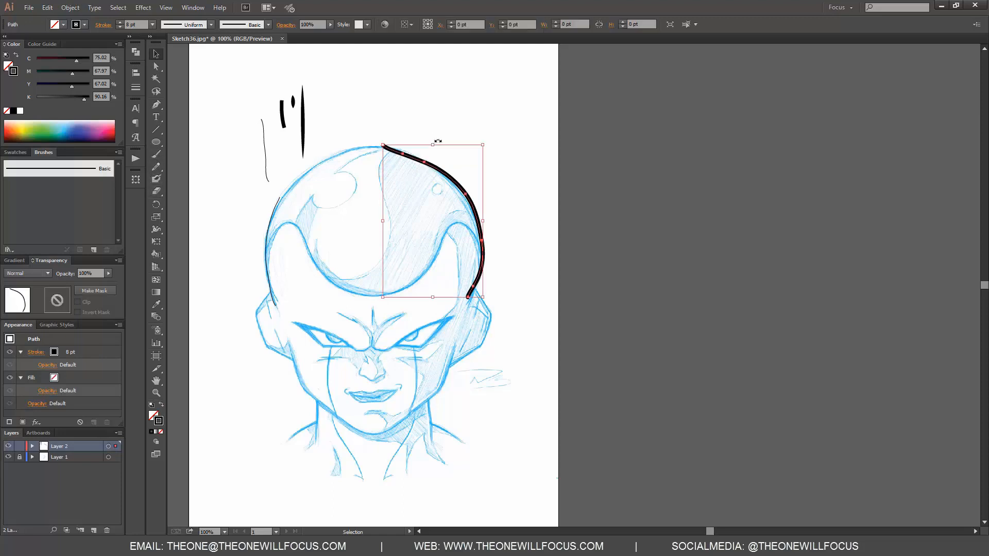
pyautogui.click(156, 166)
pyautogui.moveTo(158, 168); pyautogui.dragTo(201, 179)
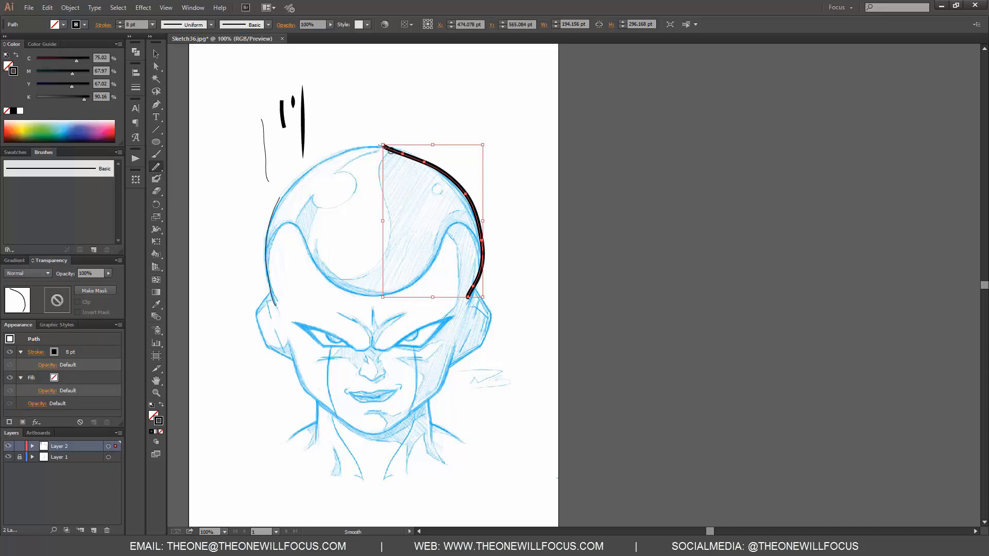
pyautogui.moveTo(432, 165)
pyautogui.mouseDown()
pyautogui.moveTo(477, 214)
pyautogui.moveTo(480, 272)
pyautogui.moveTo(464, 301)
pyautogui.mouseUp()
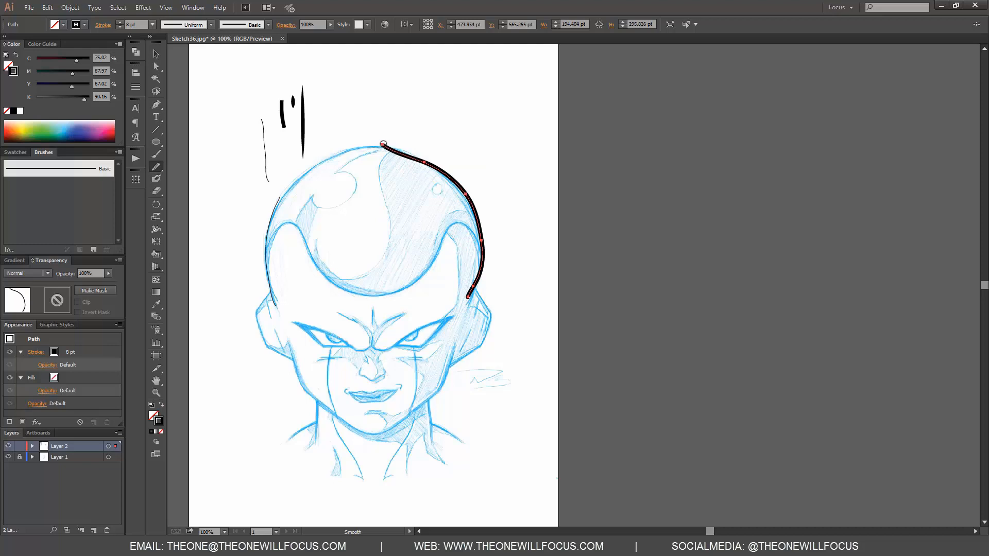
pyautogui.moveTo(382, 145)
pyautogui.mouseDown()
pyautogui.moveTo(451, 190)
pyautogui.moveTo(417, 166)
pyautogui.moveTo(441, 171)
pyautogui.moveTo(494, 230)
pyautogui.mouseUp()
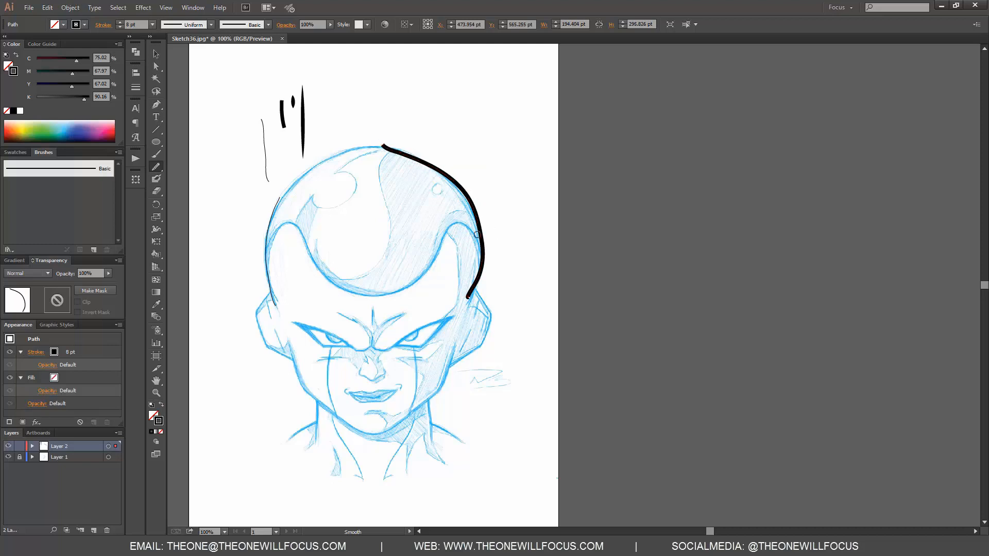
pyautogui.moveTo(480, 271)
pyautogui.mouseDown()
pyautogui.moveTo(455, 310)
pyautogui.moveTo(488, 261)
pyautogui.moveTo(464, 298)
pyautogui.moveTo(488, 242)
pyautogui.moveTo(479, 272)
pyautogui.mouseUp()
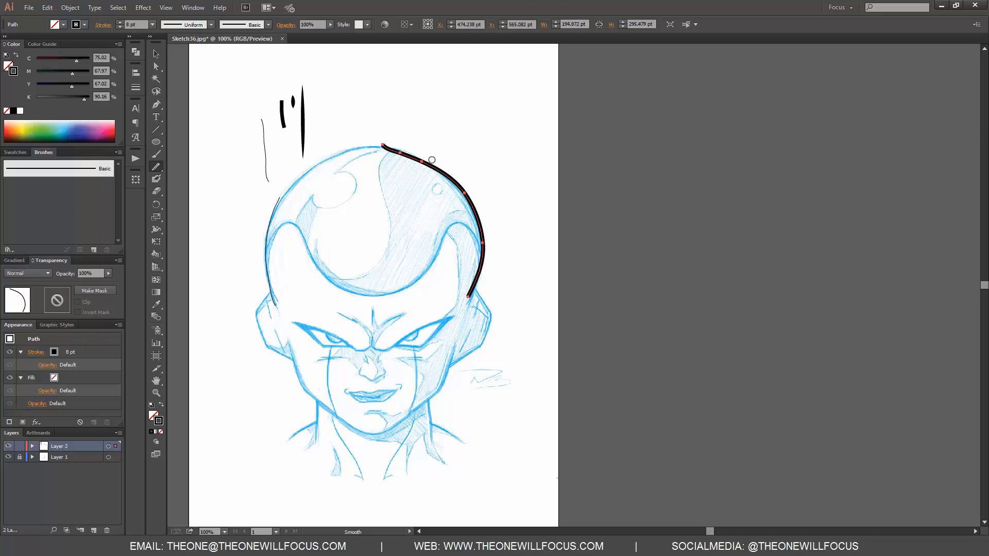
# Smooth the thick dome curve near the crown once more and move its top anchor point to X 369 pt, Y 419 pt
pyautogui.moveTo(369, 145)
pyautogui.mouseDown()
pyautogui.moveTo(416, 151)
pyautogui.moveTo(384, 149)
pyautogui.moveTo(438, 174)
pyautogui.mouseUp()
pyautogui.click(157, 67)
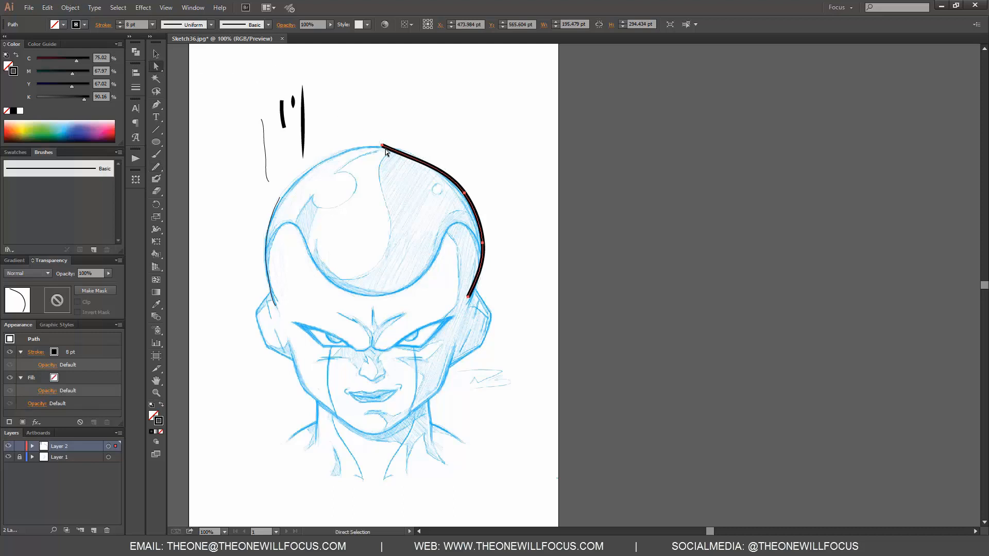
pyautogui.click(412, 159)
pyautogui.moveTo(412, 159); pyautogui.dragTo(378, 150)
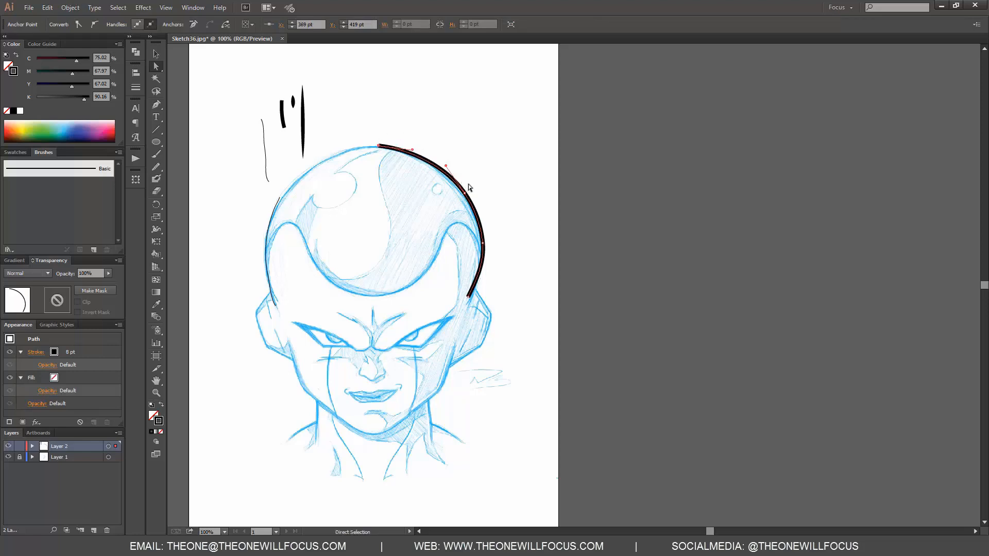
pyautogui.click(648, 206)
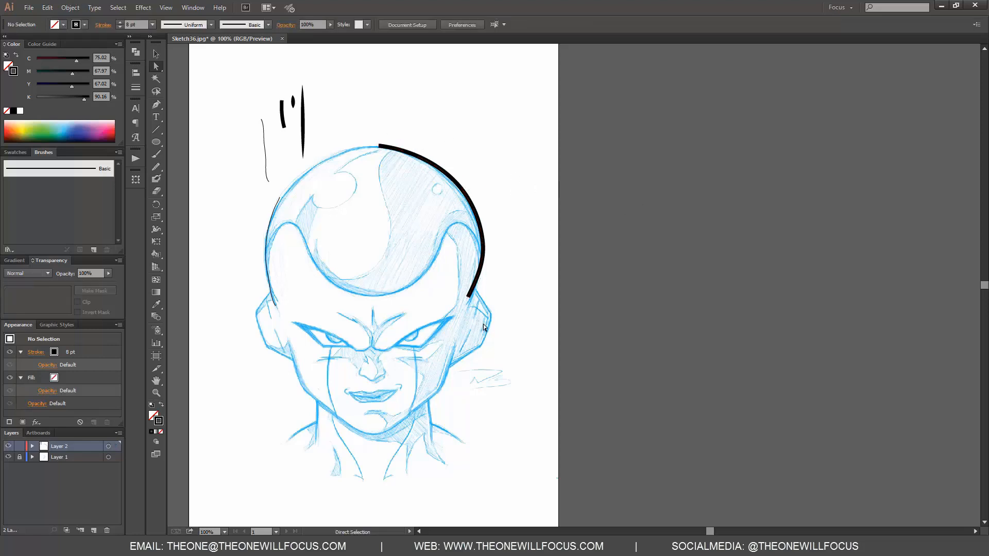
# Apply the width profile tapered at both ends to the dome's right curve and adjust its end anchor near the ear
pyautogui.click(465, 194)
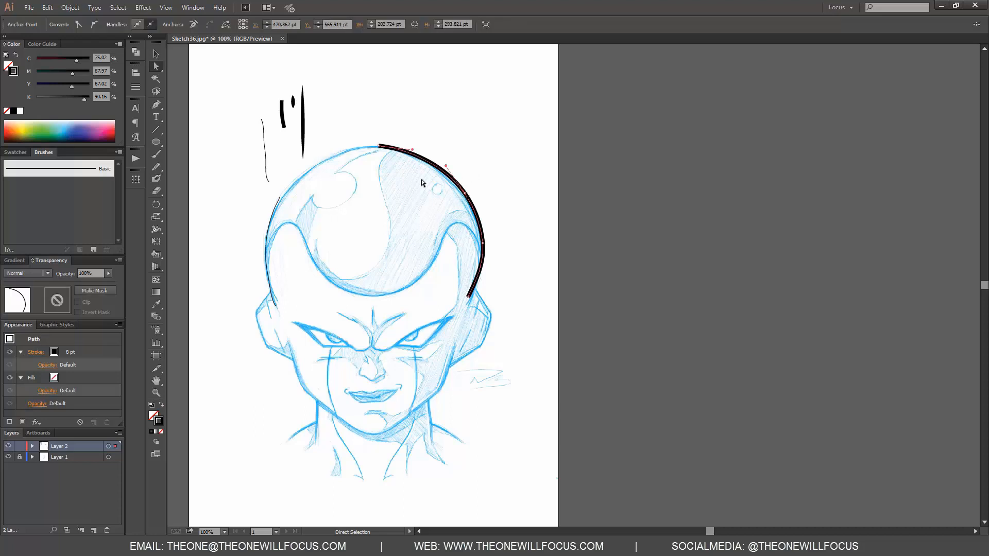
pyautogui.click(135, 87)
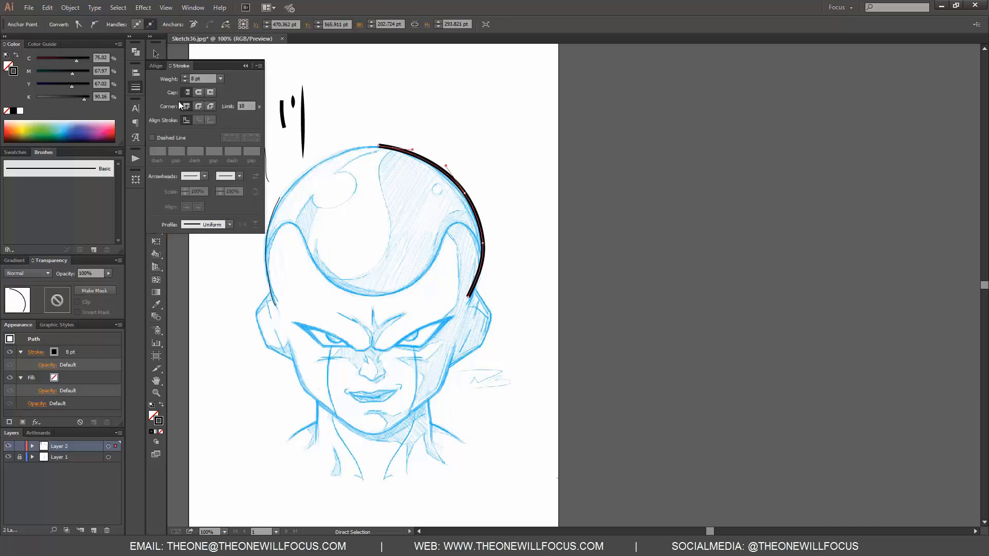
pyautogui.click(229, 225)
pyautogui.click(211, 258)
pyautogui.click(559, 194)
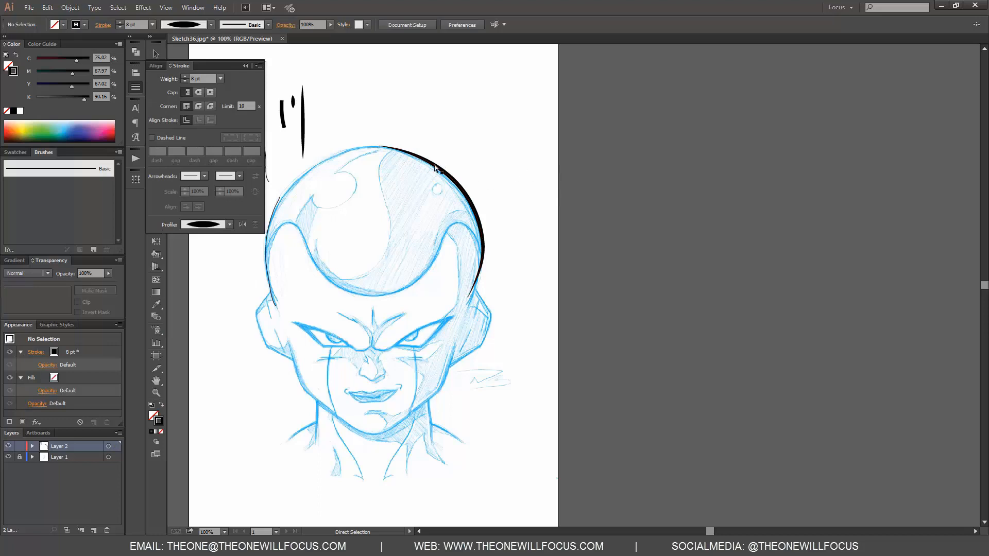
pyautogui.click(469, 297)
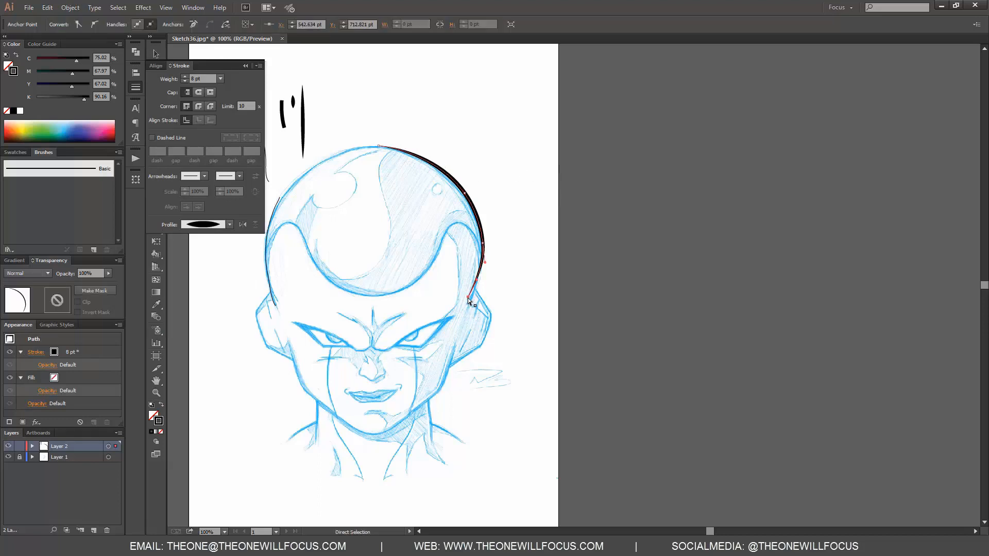
pyautogui.click(530, 259)
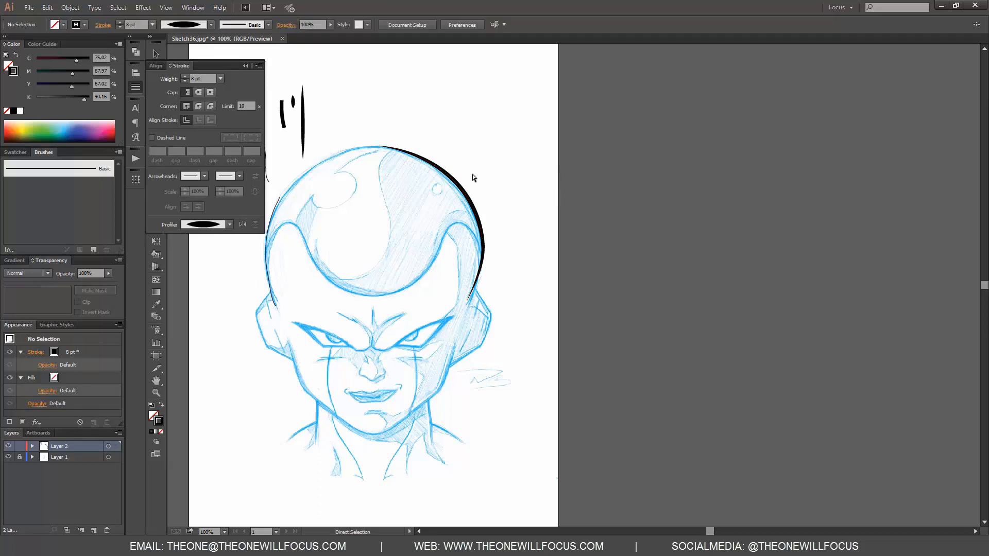
# Pull the right curve's upper-side anchor point outward, away from the dome, to about X 609 pt, Y 465 pt
pyautogui.click(156, 53)
pyautogui.click(245, 65)
pyautogui.click(156, 67)
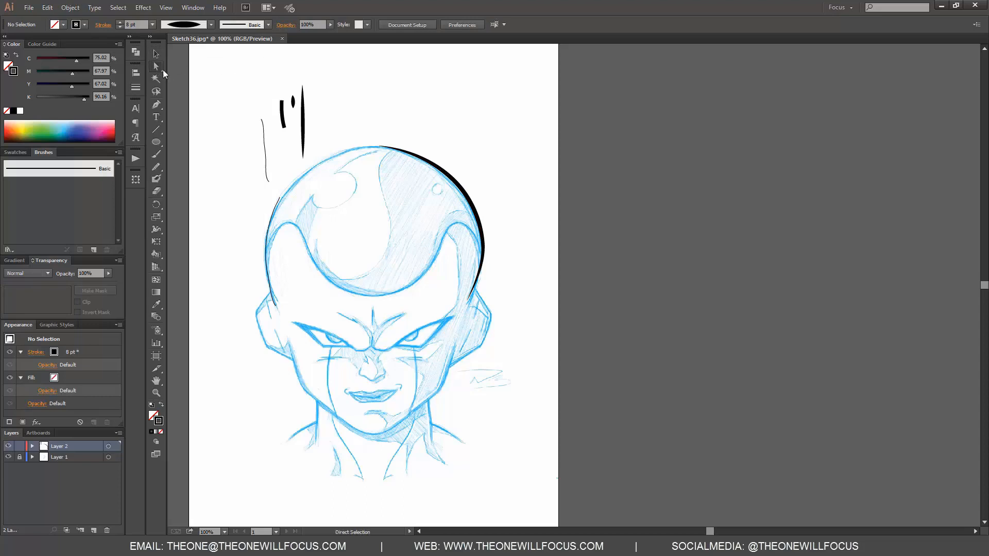
pyautogui.click(389, 153)
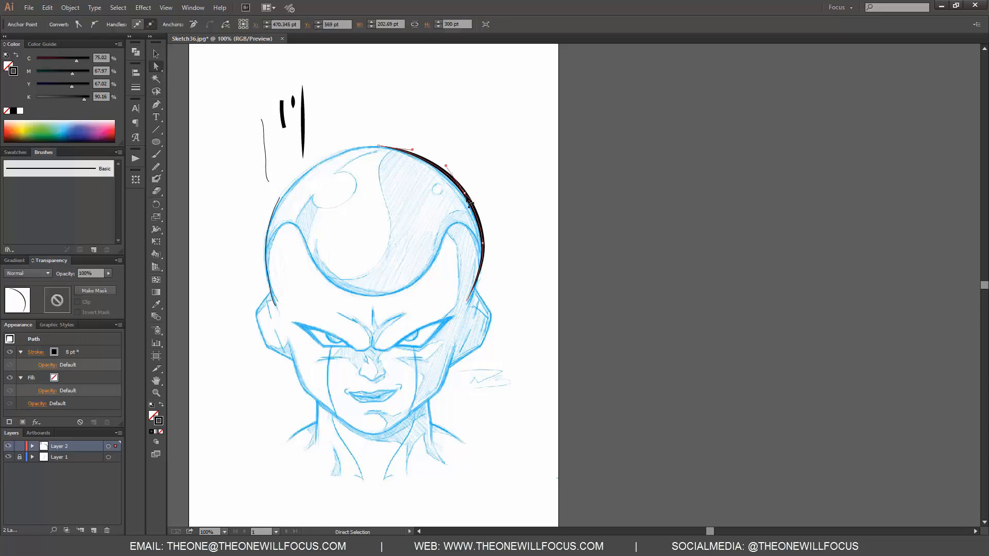
pyautogui.moveTo(465, 194); pyautogui.dragTo(501, 168)
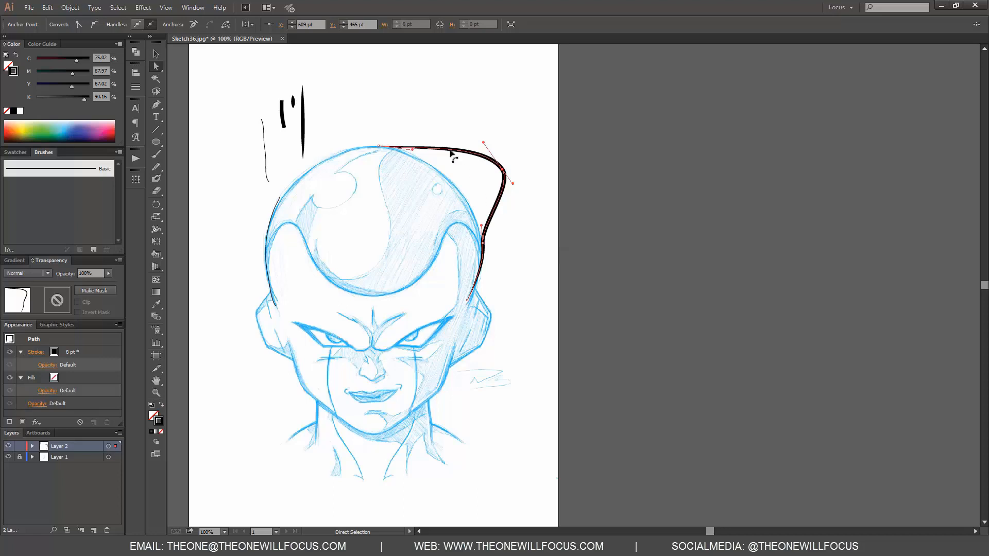
pyautogui.click(334, 116)
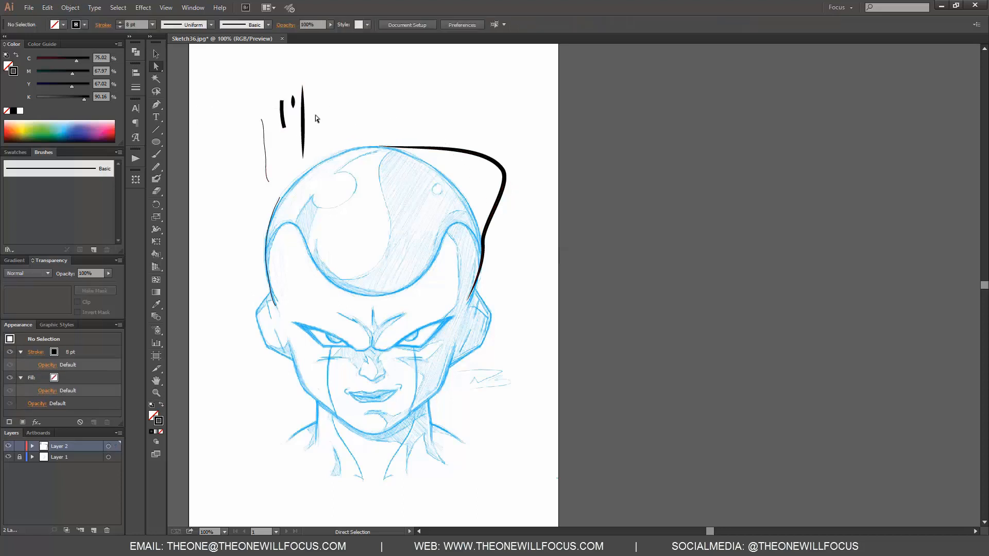
# Select the test lines above the head together with the thin curve on the dome's left side and clear them
pyautogui.moveTo(156, 43); pyautogui.dragTo(154, 47)
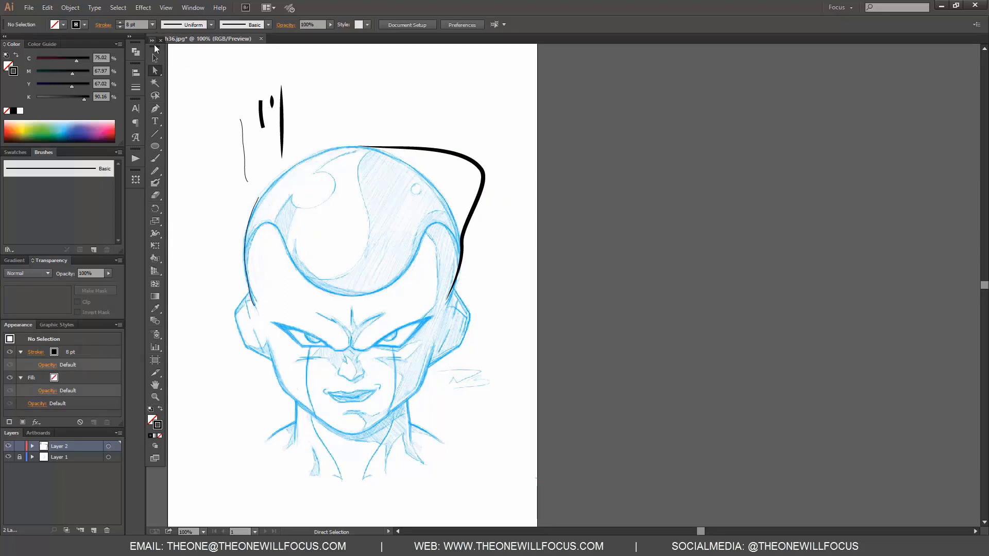
pyautogui.moveTo(155, 45); pyautogui.dragTo(150, 43)
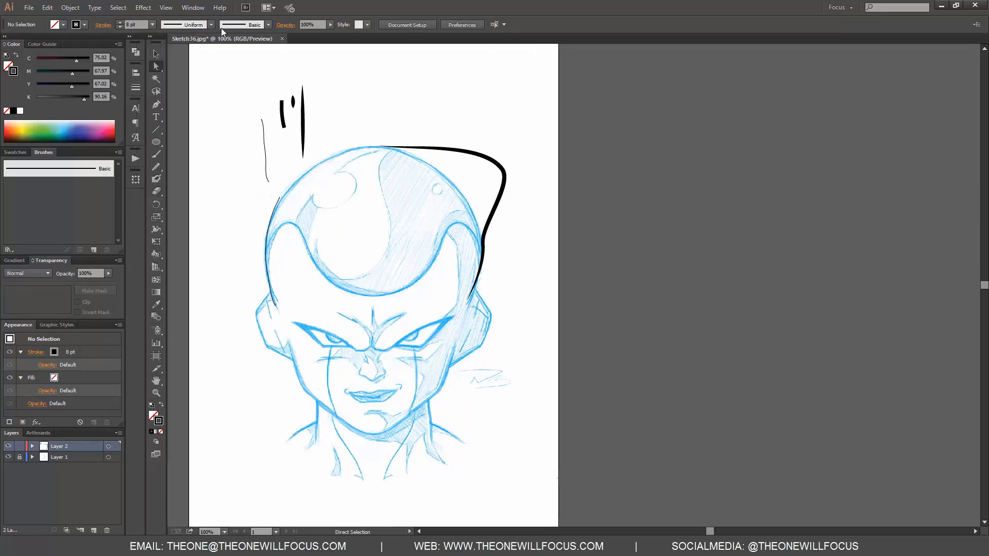
pyautogui.click(156, 54)
pyautogui.moveTo(201, 59)
pyautogui.mouseDown()
pyautogui.moveTo(335, 137)
pyautogui.moveTo(331, 149)
pyautogui.mouseUp()
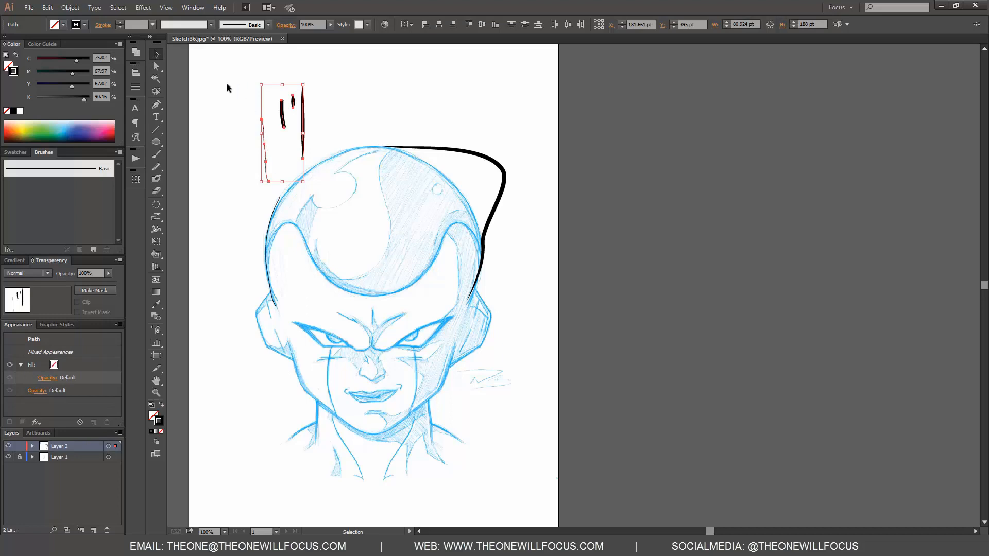
pyautogui.moveTo(231, 81); pyautogui.dragTo(320, 306)
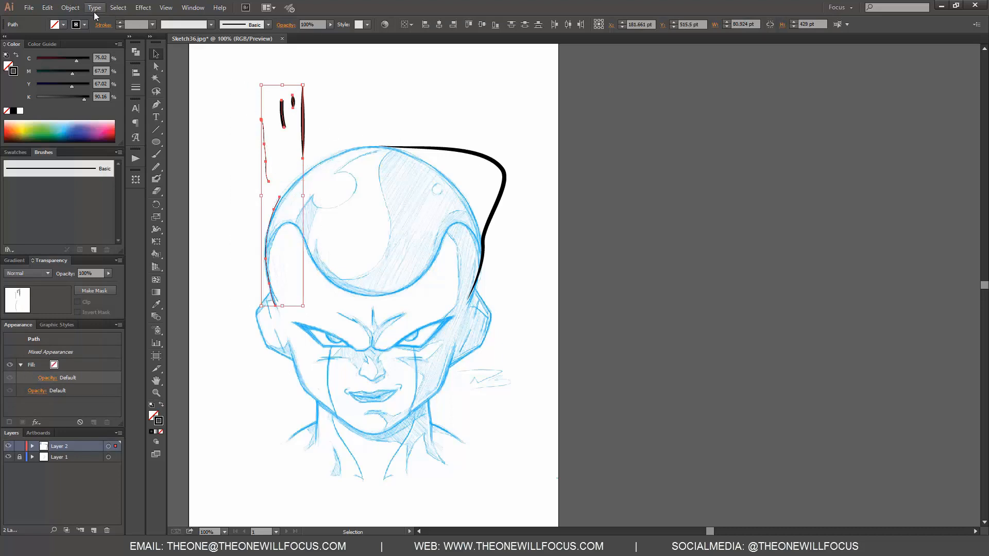
pyautogui.click(78, 9)
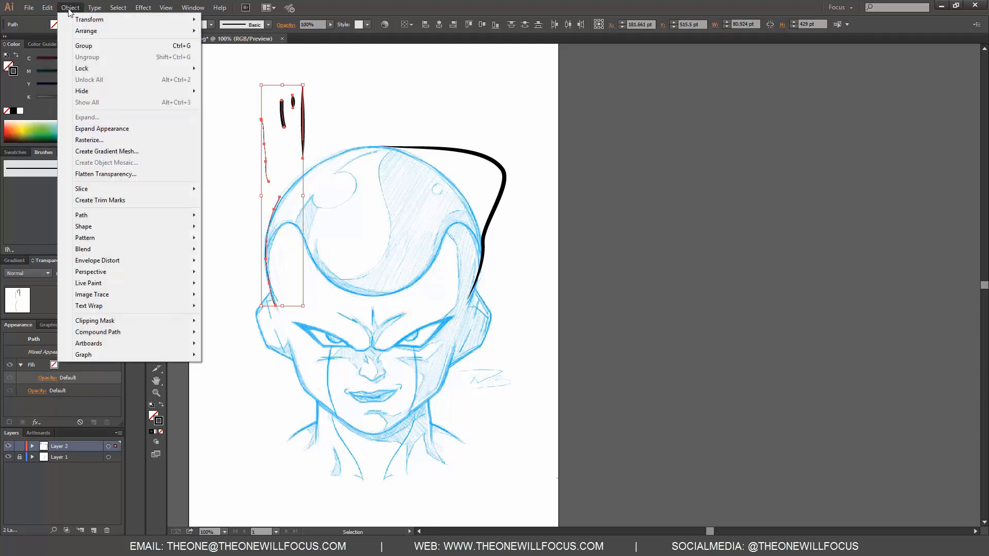
pyautogui.click(73, 125)
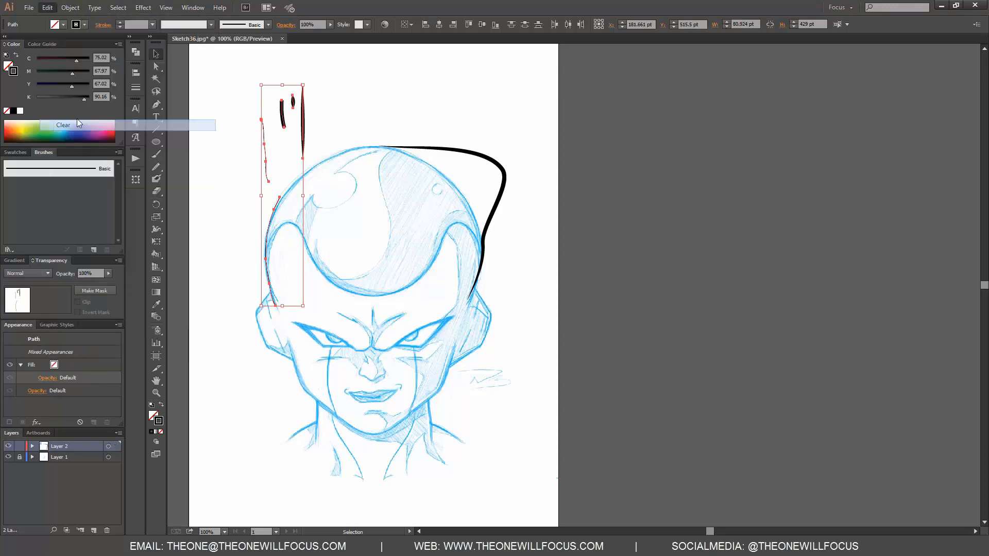
# Draw a Pen curve about 190 pt wide and 278 pt tall along the dome's left side, from the ear to the crown
pyautogui.click(502, 188)
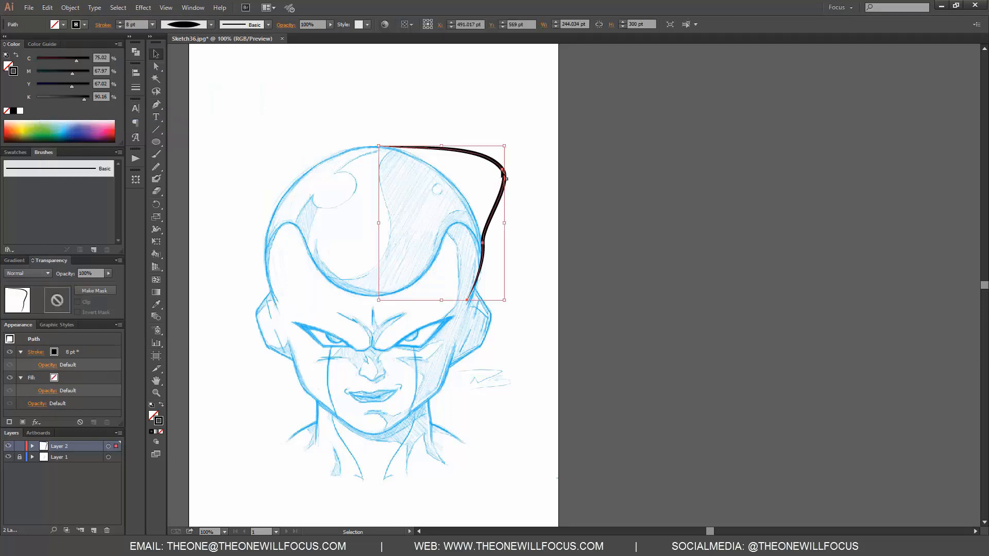
pyautogui.click(156, 67)
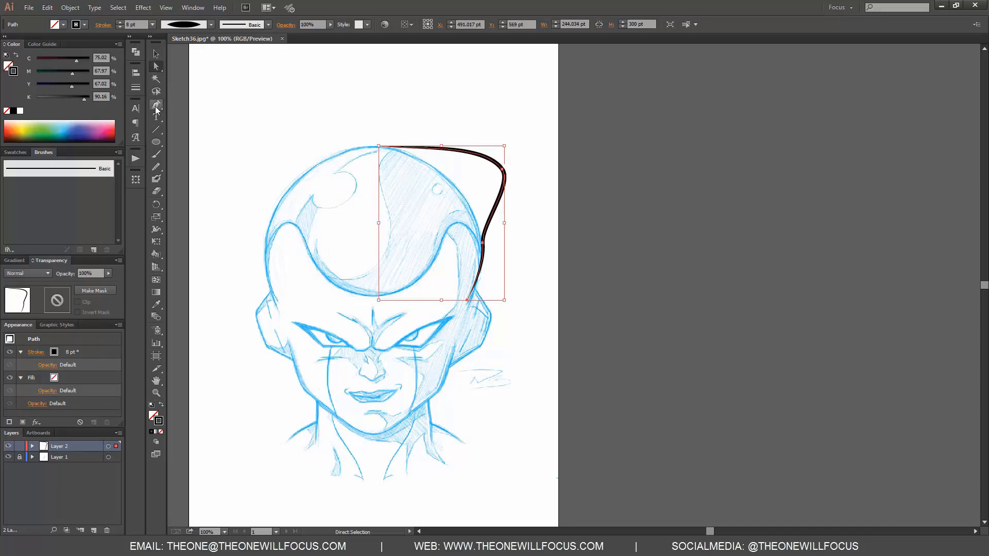
pyautogui.click(156, 105)
pyautogui.click(271, 291)
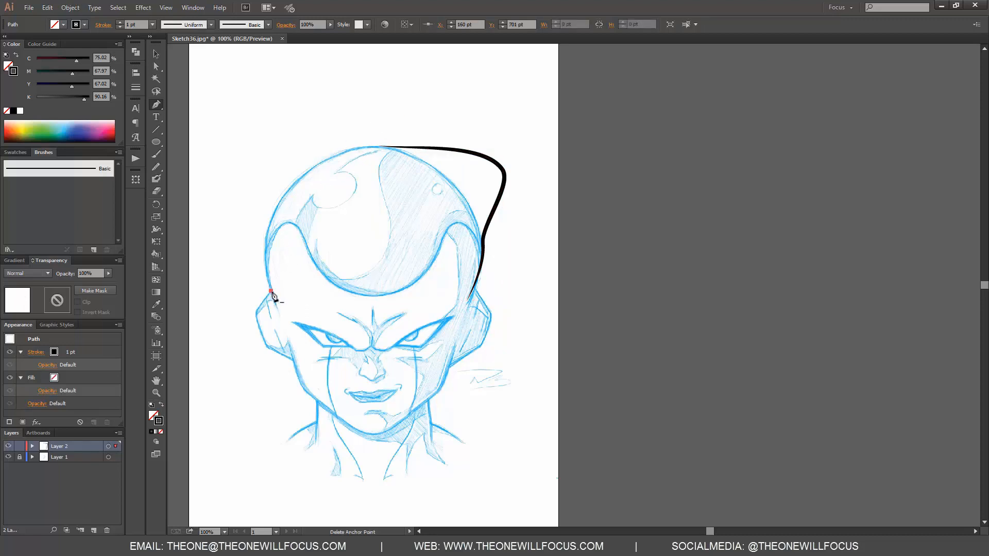
pyautogui.click(363, 149)
pyautogui.moveTo(365, 151); pyautogui.dragTo(492, 120)
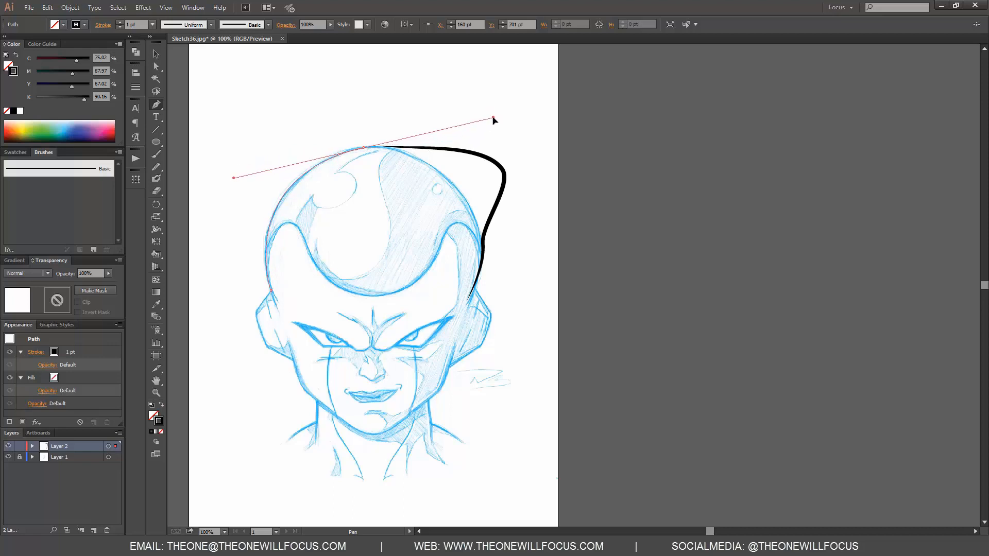
pyautogui.moveTo(493, 119)
pyautogui.mouseDown()
pyautogui.moveTo(474, 99)
pyautogui.moveTo(412, 145)
pyautogui.moveTo(417, 134)
pyautogui.moveTo(419, 145)
pyautogui.moveTo(394, 154)
pyautogui.moveTo(360, 147)
pyautogui.moveTo(484, 128)
pyautogui.moveTo(495, 117)
pyautogui.mouseUp()
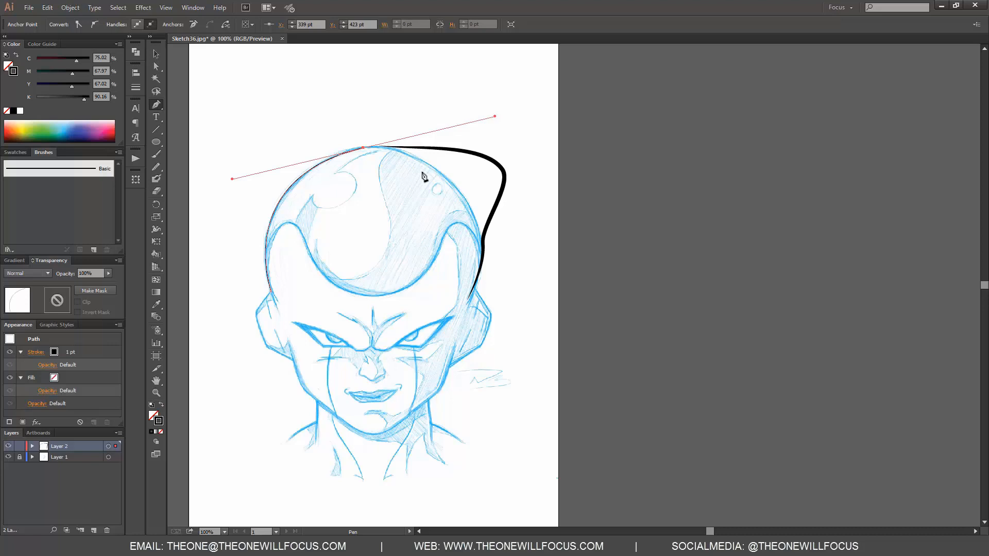
# Set the new left dome curve's stroke weight to 11 pt
pyautogui.click(136, 87)
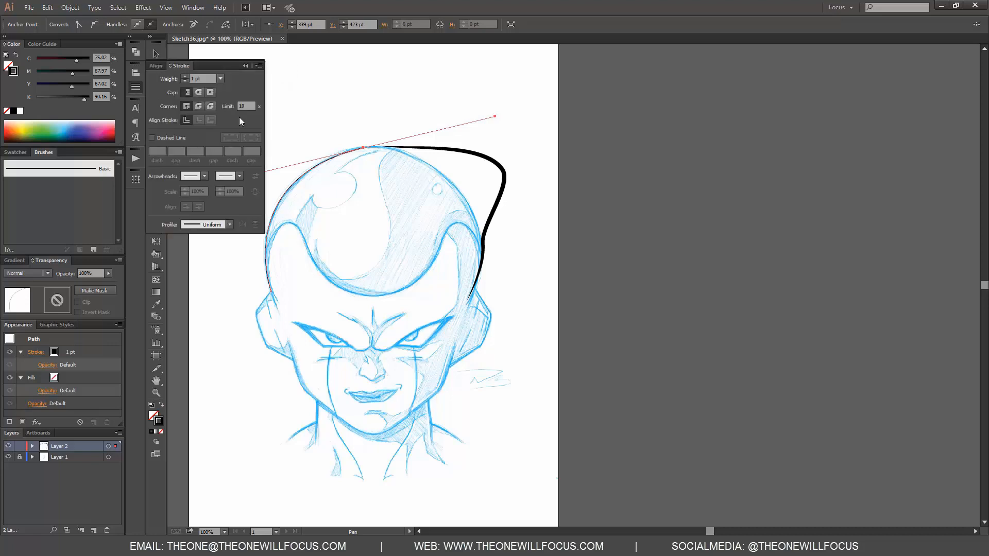
pyautogui.click(184, 76)
pyautogui.click(183, 76)
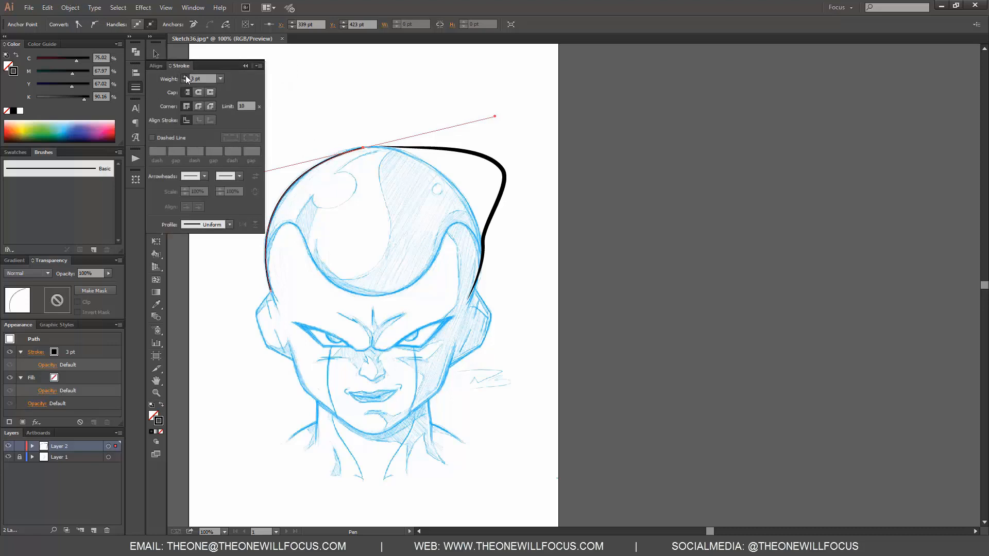
pyautogui.click(184, 76)
pyautogui.click(184, 76)
pyautogui.click(184, 77)
pyautogui.click(184, 76)
pyautogui.click(183, 77)
pyautogui.click(184, 76)
pyautogui.click(183, 76)
pyautogui.click(184, 76)
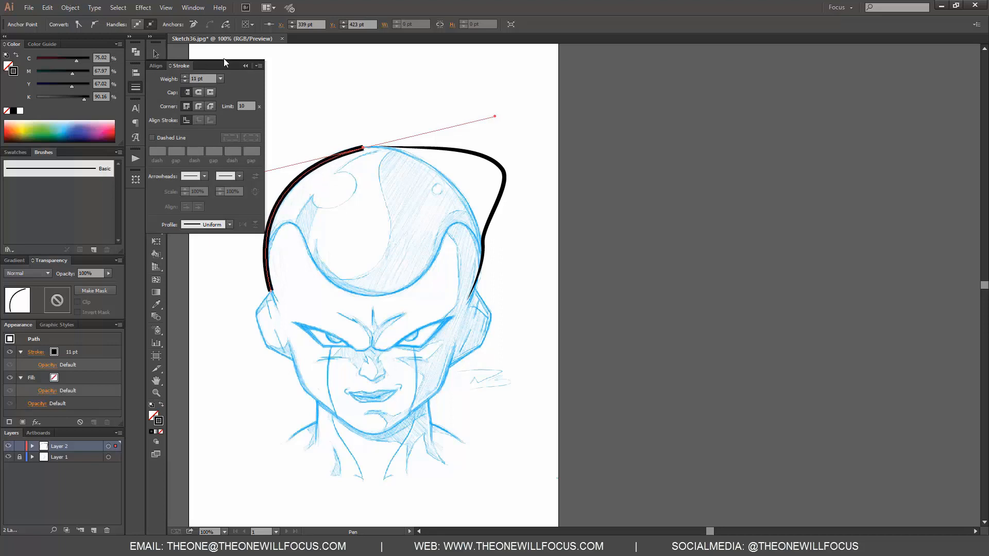
pyautogui.click(247, 65)
# Select the dome's left curve and apply the width profile tapered at both ends
pyautogui.press('v')
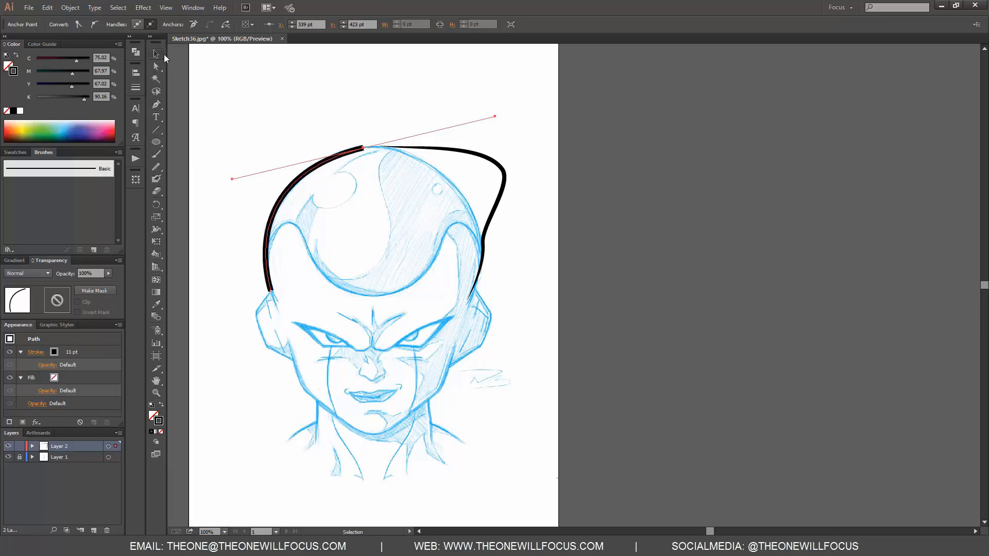
pyautogui.moveTo(329, 201); pyautogui.dragTo(334, 206)
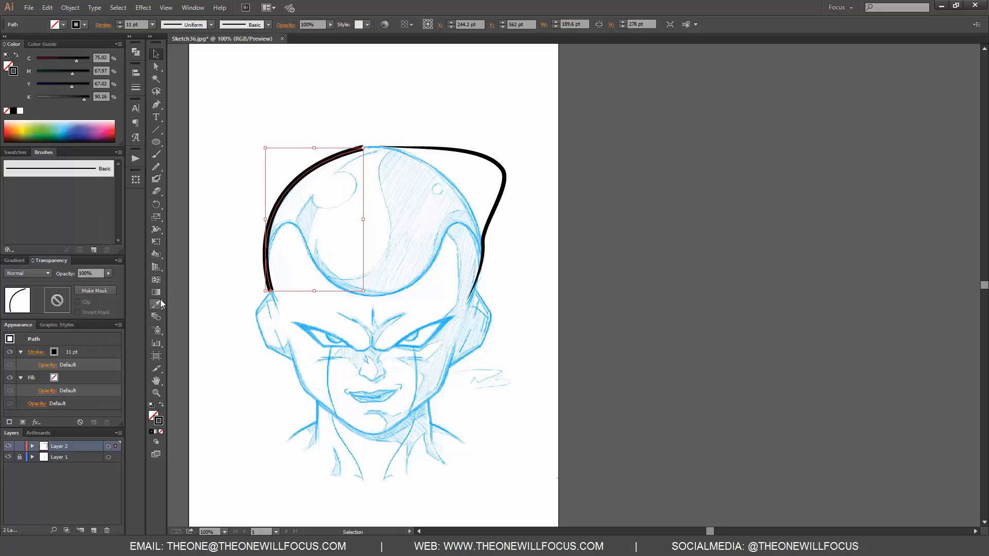
pyautogui.click(135, 87)
pyautogui.click(219, 225)
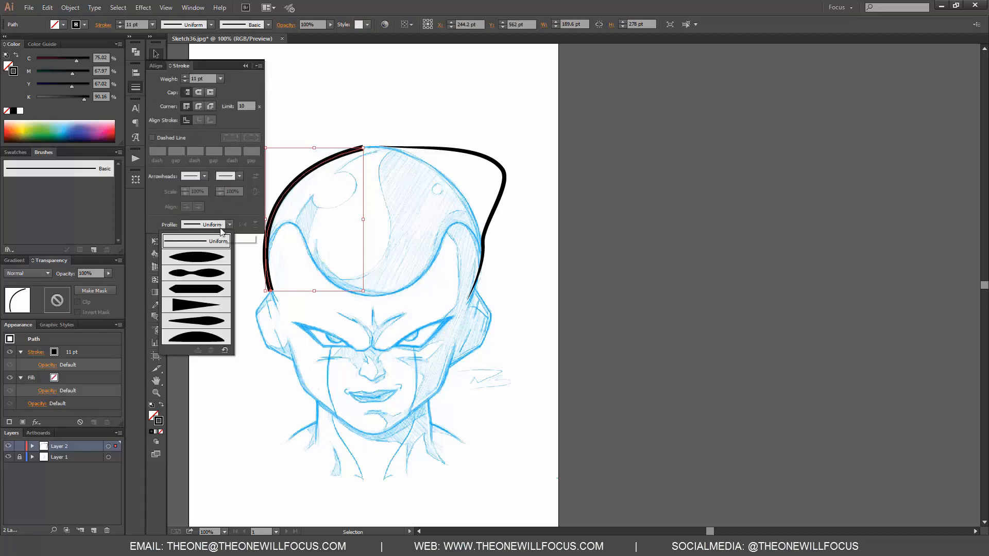
pyautogui.click(213, 259)
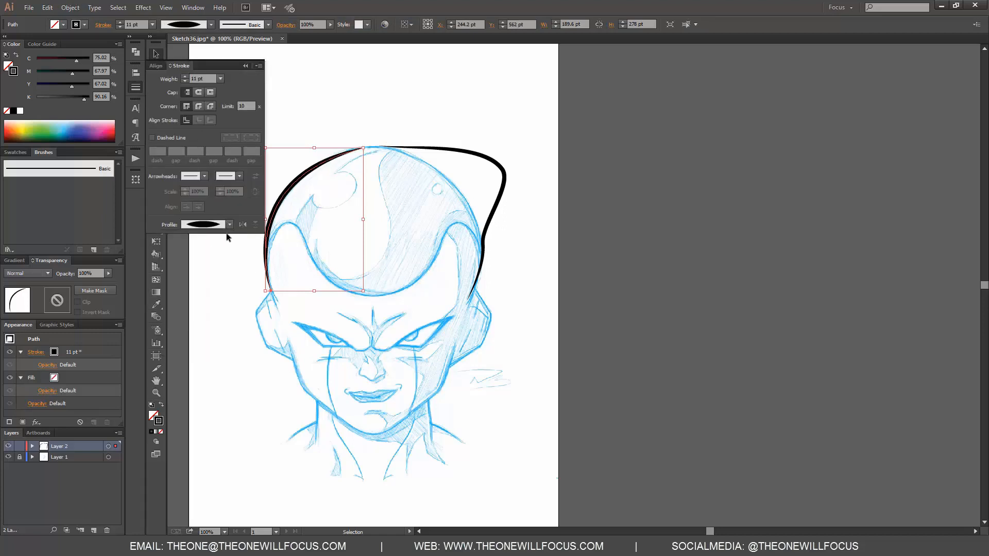
pyautogui.click(561, 211)
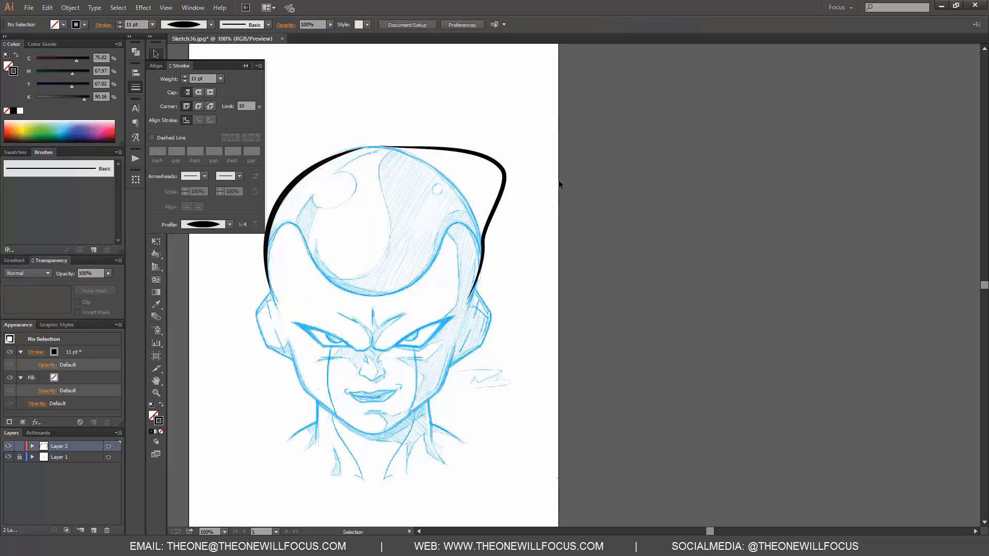
pyautogui.click(245, 66)
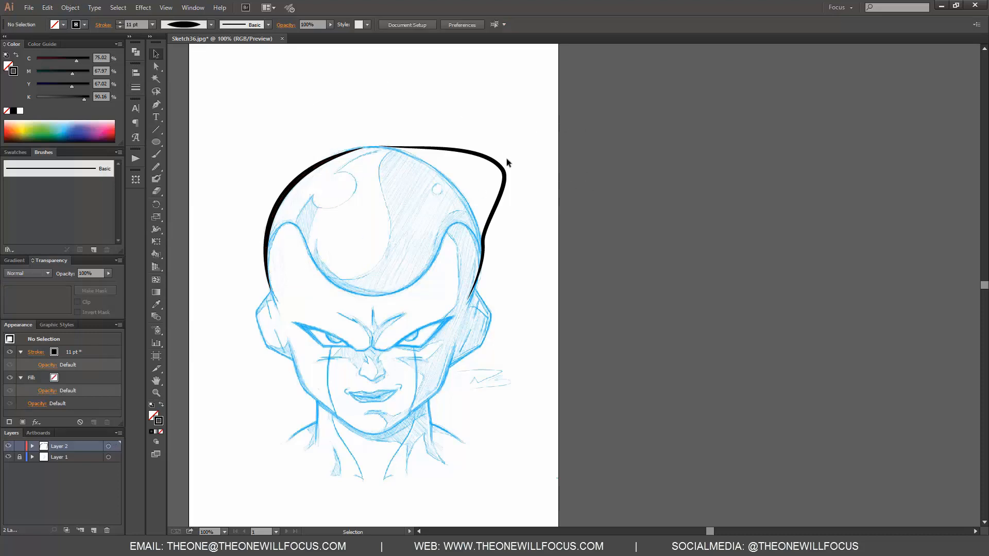
# Select the dome's left curve and shift it slightly upward to X 245.2 pt, Y 559 pt
pyautogui.click(506, 180)
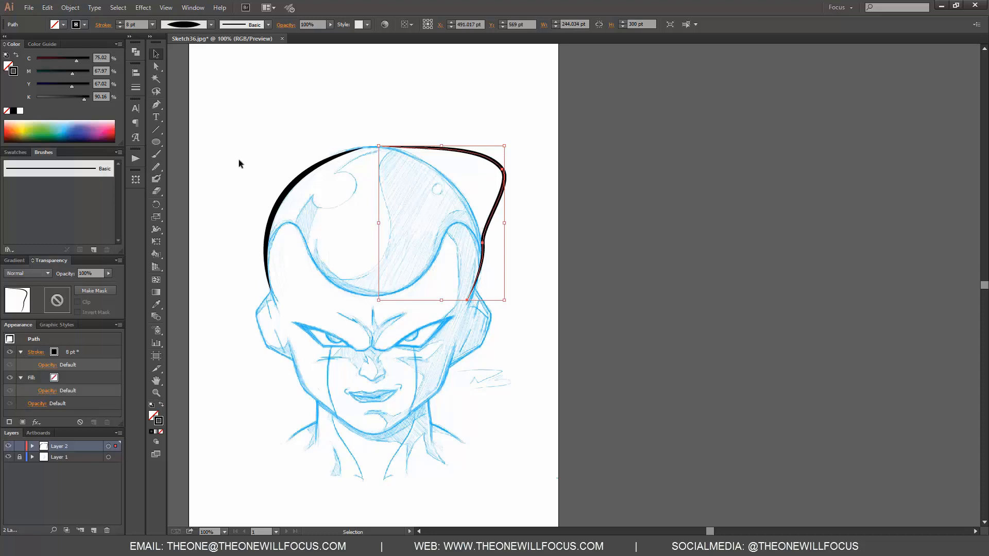
pyautogui.click(273, 200)
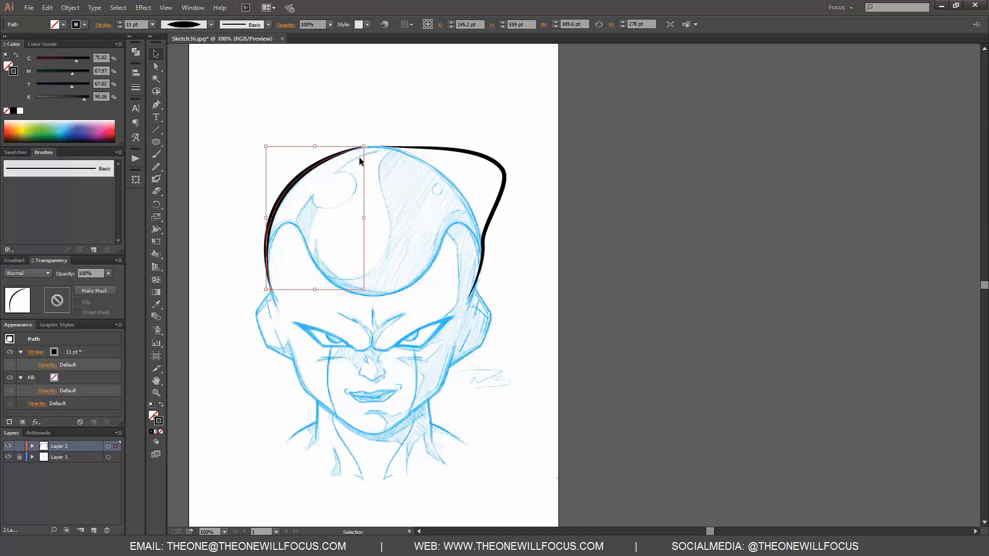
pyautogui.click(161, 70)
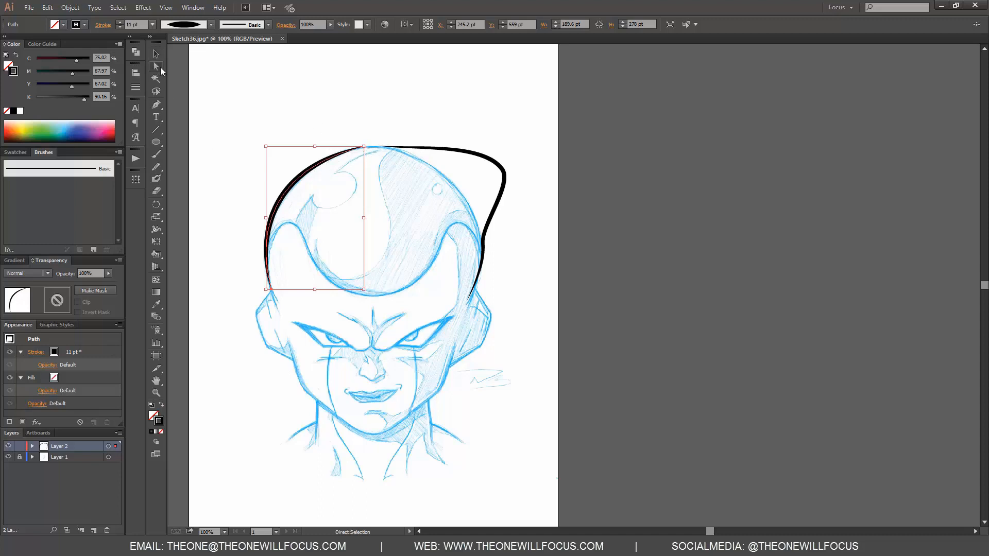
# Bend the left dome curve inward with its crown anchor's handle and add an anchor near its middle at X 272.7 pt, Y 567.4 pt
pyautogui.click(364, 147)
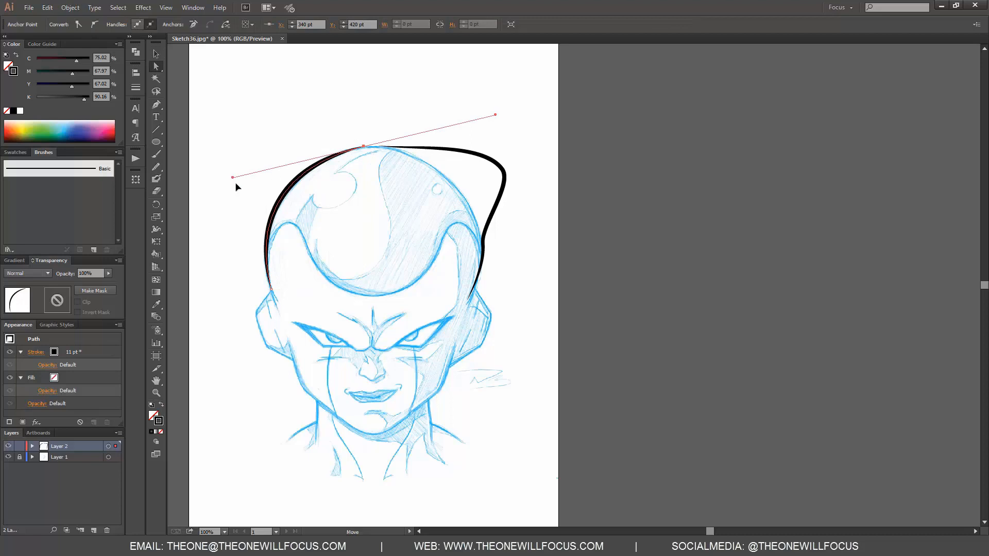
pyautogui.moveTo(232, 177)
pyautogui.mouseDown()
pyautogui.moveTo(347, 223)
pyautogui.moveTo(397, 159)
pyautogui.moveTo(366, 238)
pyautogui.moveTo(316, 272)
pyautogui.mouseUp()
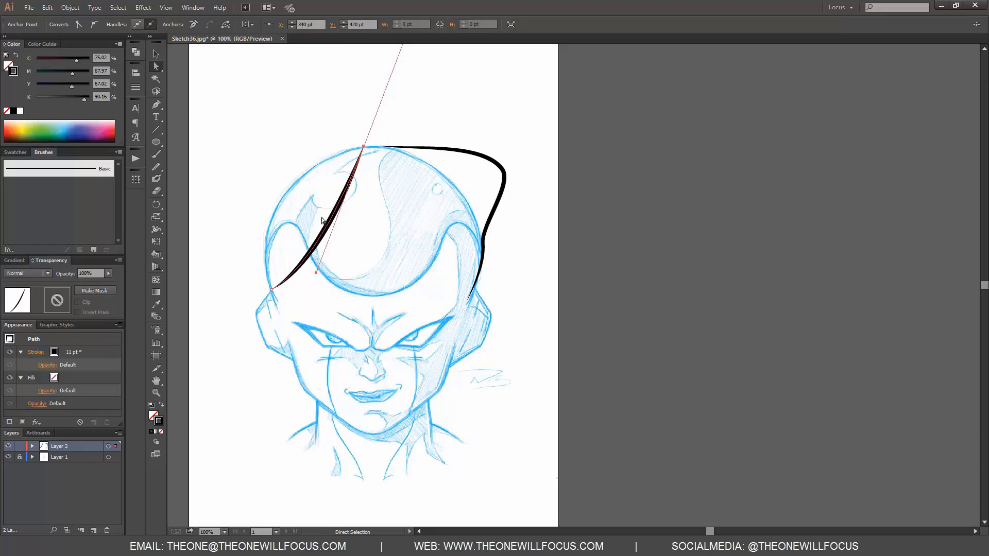
pyautogui.click(159, 103)
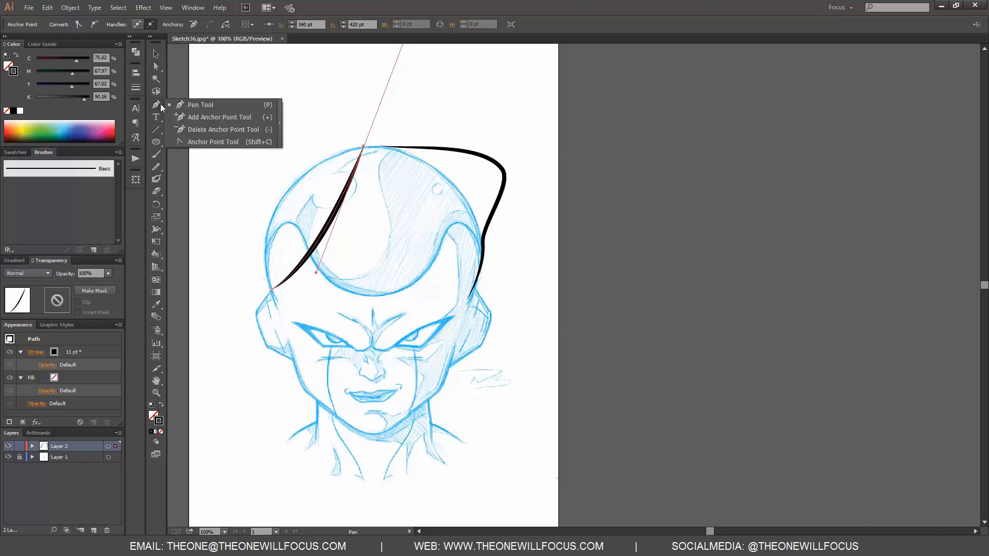
pyautogui.click(200, 119)
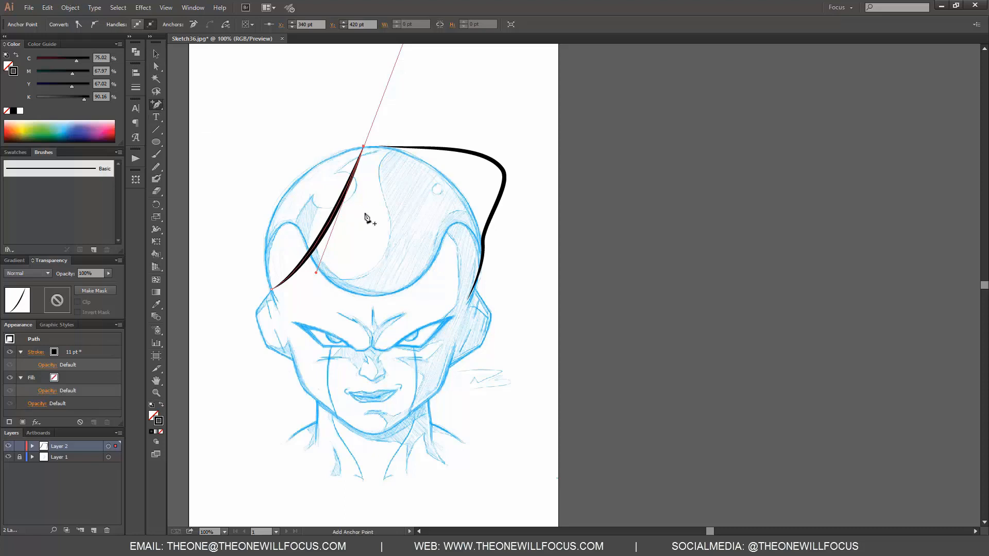
pyautogui.click(330, 221)
# Try reshaping the left dome curve by moving its middle and crown anchors and adjusting their direction handles
pyautogui.click(156, 66)
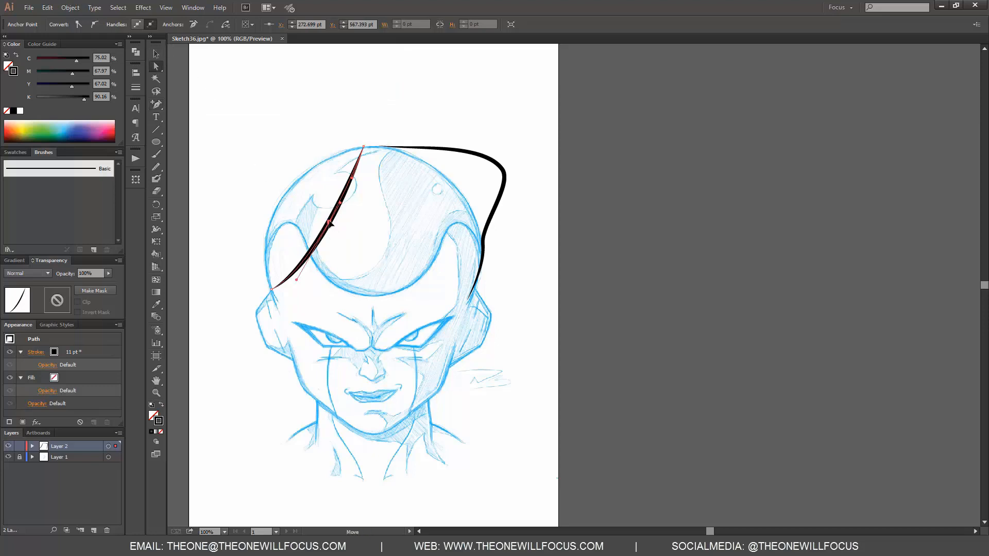
pyautogui.moveTo(330, 222); pyautogui.dragTo(283, 195)
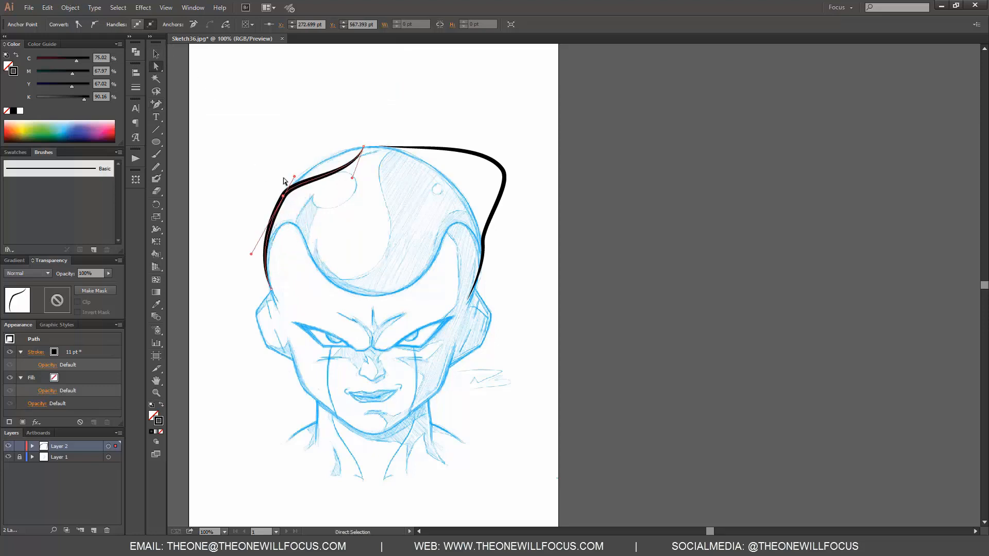
pyautogui.moveTo(353, 178); pyautogui.dragTo(381, 211)
pyautogui.moveTo(294, 177); pyautogui.dragTo(271, 176)
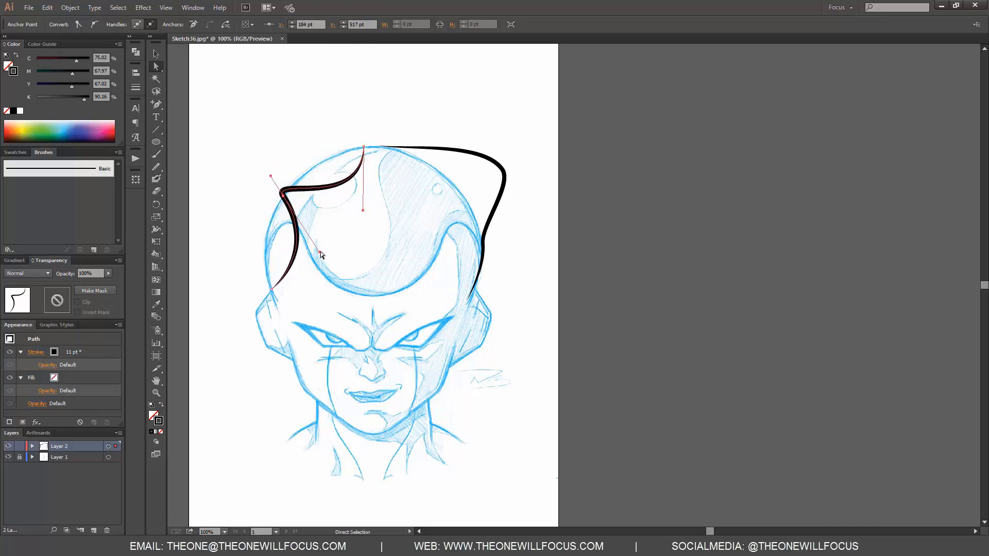
pyautogui.moveTo(319, 254); pyautogui.dragTo(251, 265)
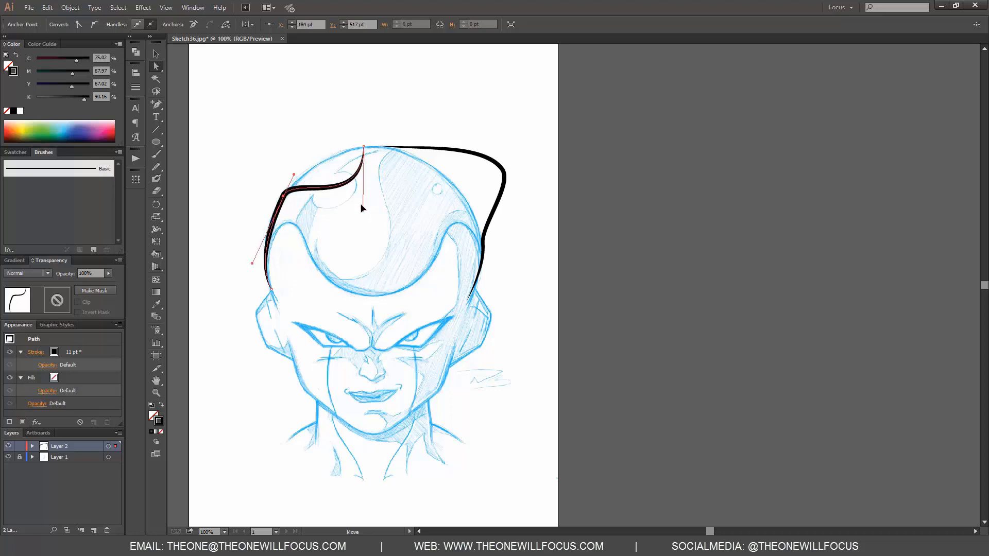
pyautogui.moveTo(363, 210); pyautogui.dragTo(343, 151)
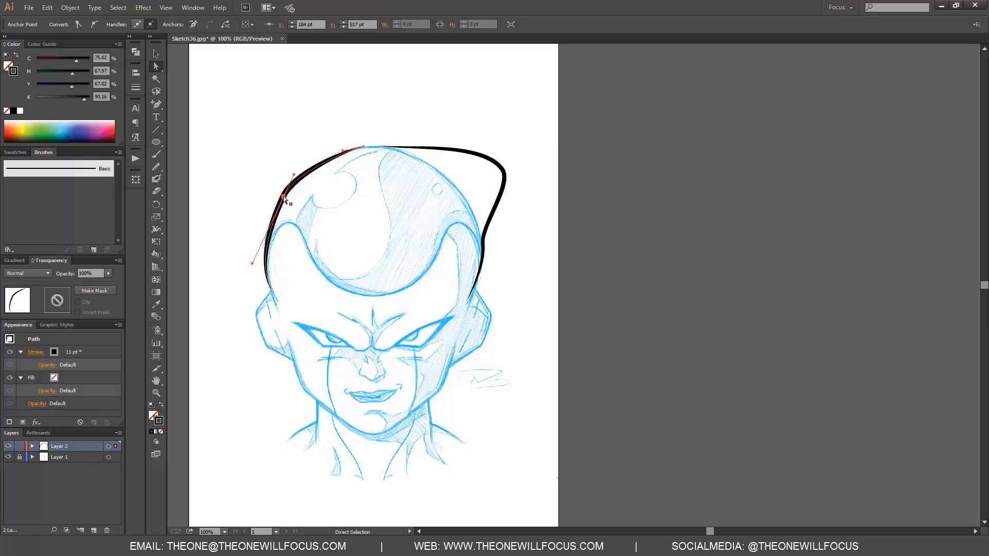
pyautogui.moveTo(283, 196); pyautogui.dragTo(294, 216)
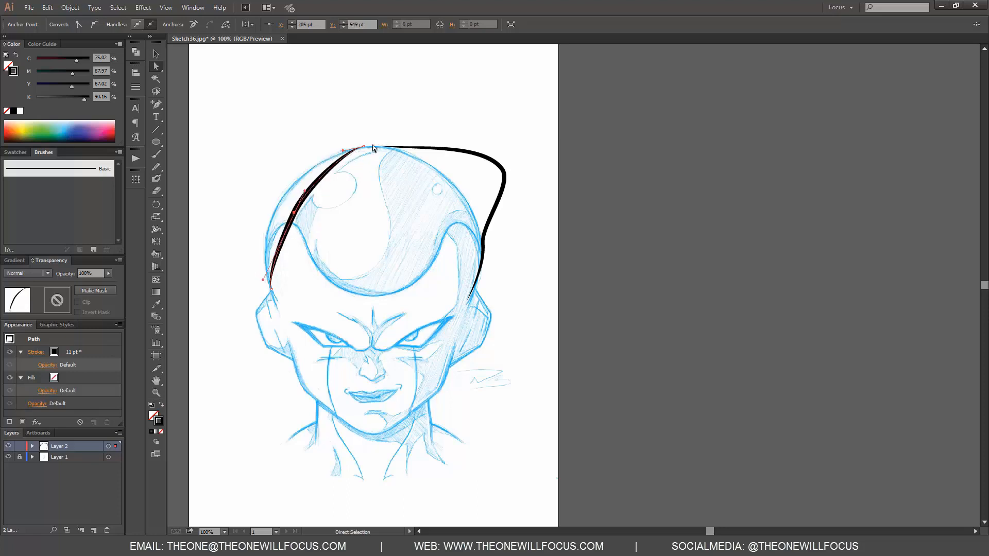
pyautogui.moveTo(363, 147)
pyautogui.mouseDown()
pyautogui.moveTo(347, 234)
pyautogui.moveTo(343, 194)
pyautogui.mouseUp()
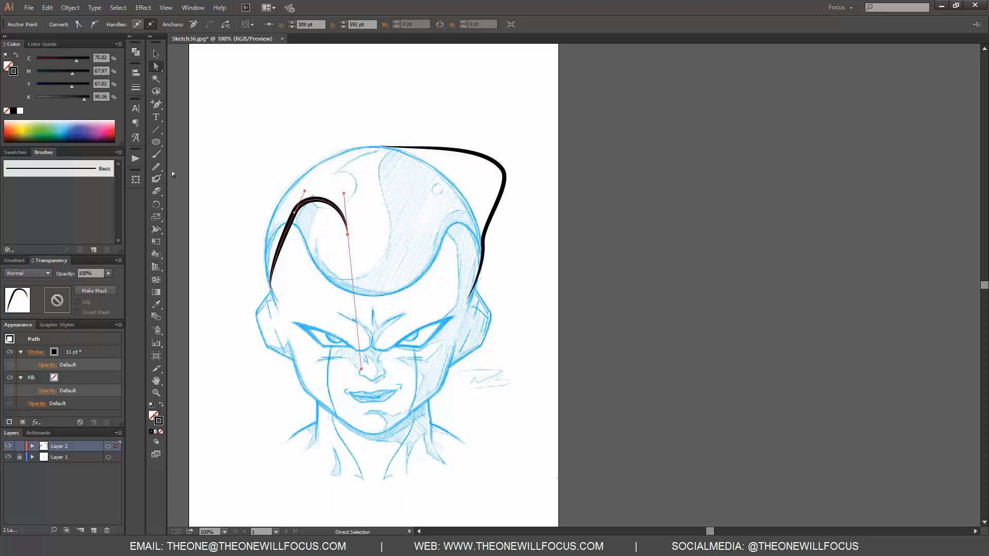
# Try starting a new Pen path above the head and undo its points
pyautogui.click(156, 105)
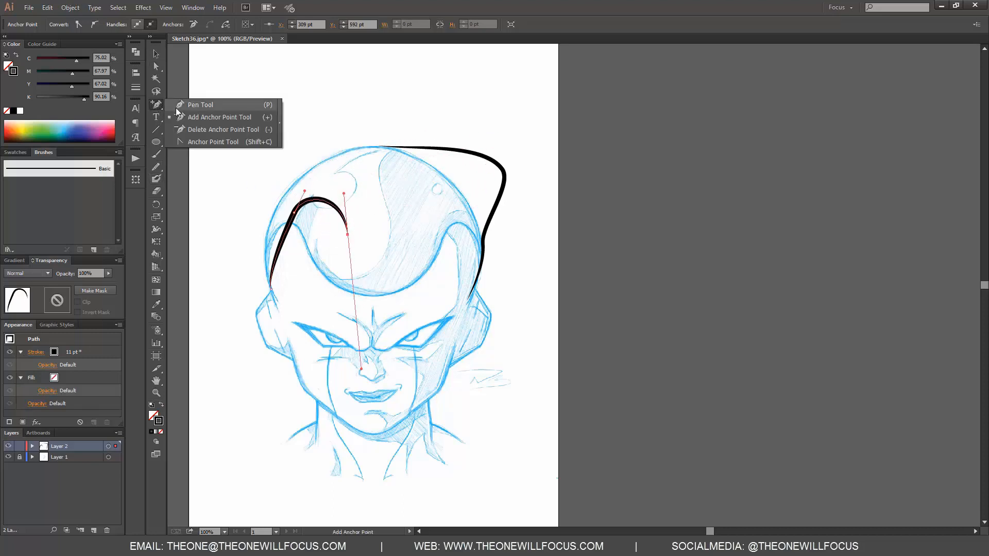
pyautogui.click(195, 102)
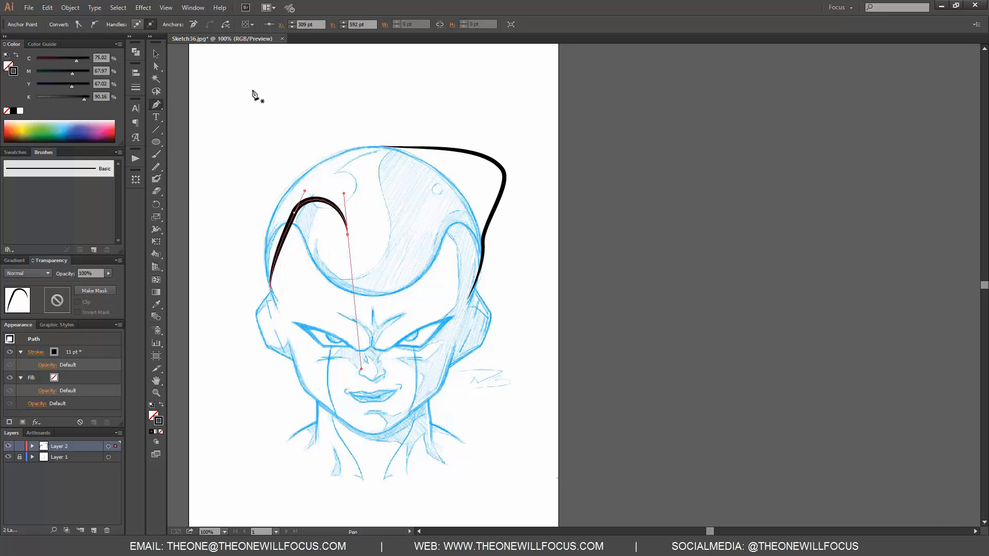
pyautogui.click(252, 141)
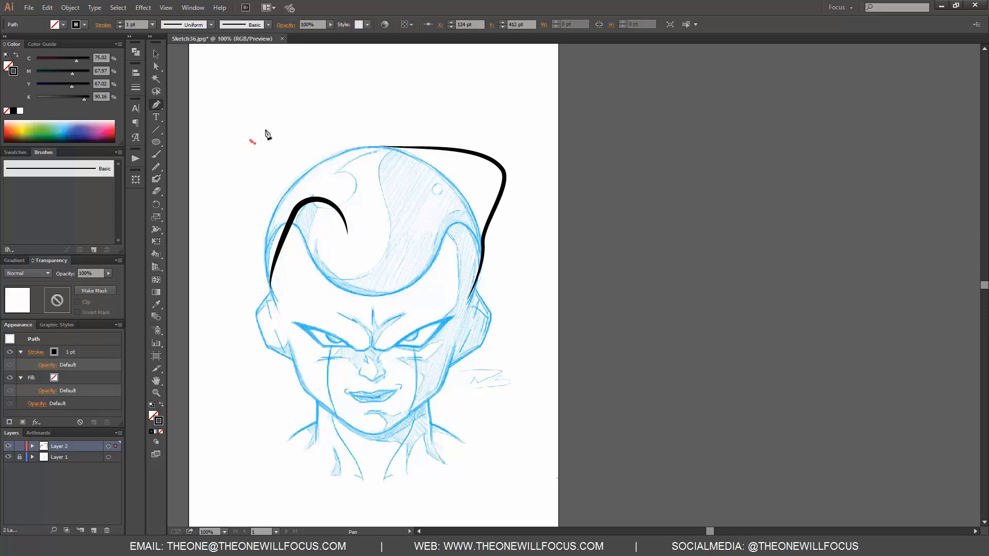
pyautogui.hotkey('ctrl', 'z')
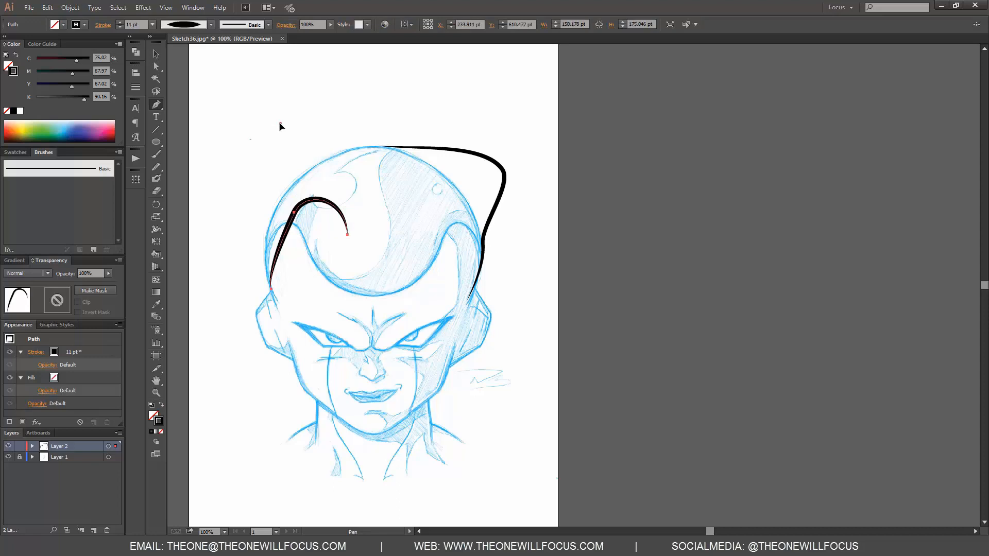
pyautogui.click(279, 124)
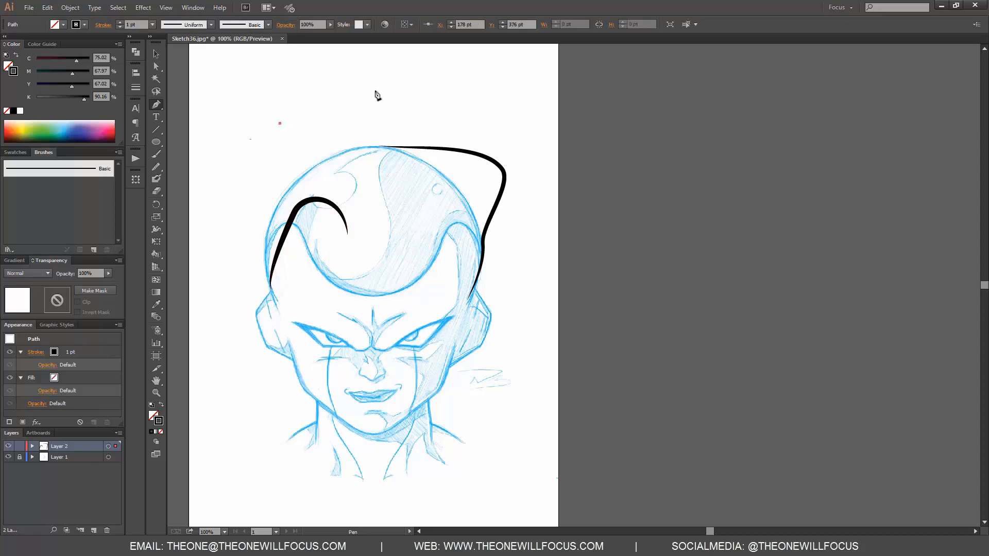
pyautogui.moveTo(389, 85); pyautogui.dragTo(458, 146)
pyautogui.hotkey('ctrl', 'z')
pyautogui.hotkey('ctrl', 'z')
pyautogui.hotkey('ctrl', 'z')
pyautogui.keyDown('ctrl'); pyautogui.click(278, 310); pyautogui.keyUp('ctrl')
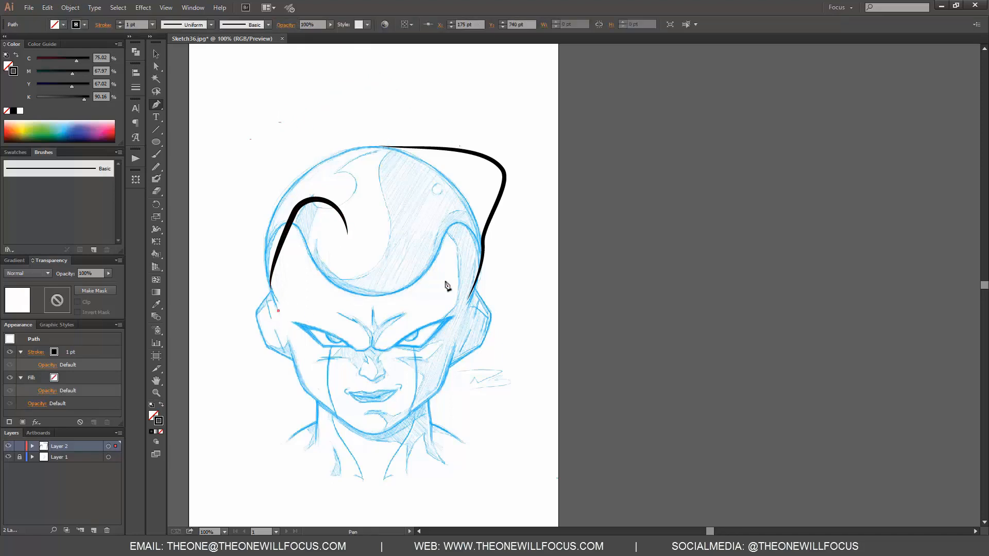
pyautogui.hotkey('ctrl', 'z')
pyautogui.keyDown('ctrl'); pyautogui.click(282, 313); pyautogui.keyUp('ctrl')
pyautogui.hotkey('ctrl', 'z')
pyautogui.click(282, 312)
pyautogui.hotkey('ctrl', 'z')
pyautogui.click(282, 312)
pyautogui.hotkey('ctrl', 'z')
pyautogui.click(278, 312)
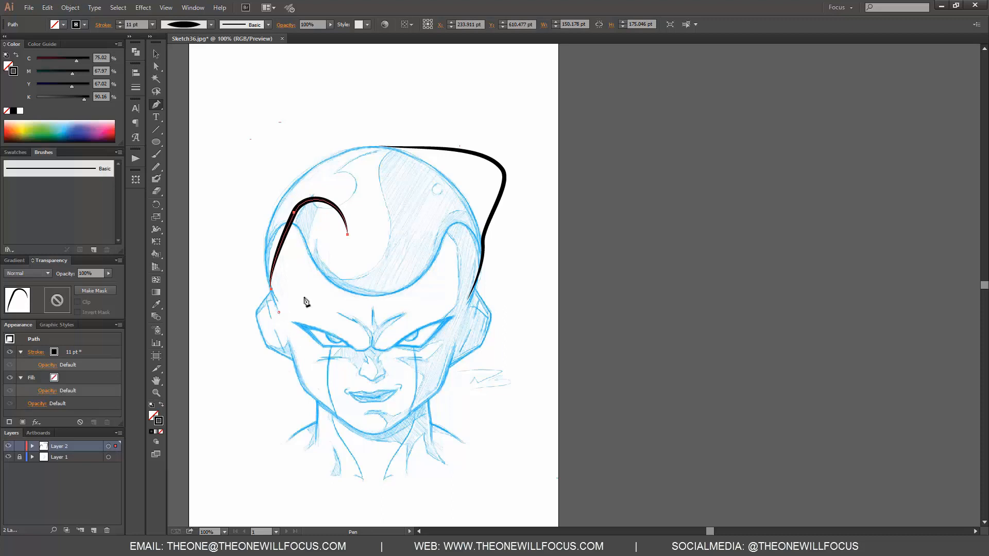
pyautogui.hotkey('ctrl', 'z')
# Try a Pen curve along the left brow from X 201 pt, Y 762 pt to X 322 pt, Y 813 pt, and undo it
pyautogui.click(292, 322)
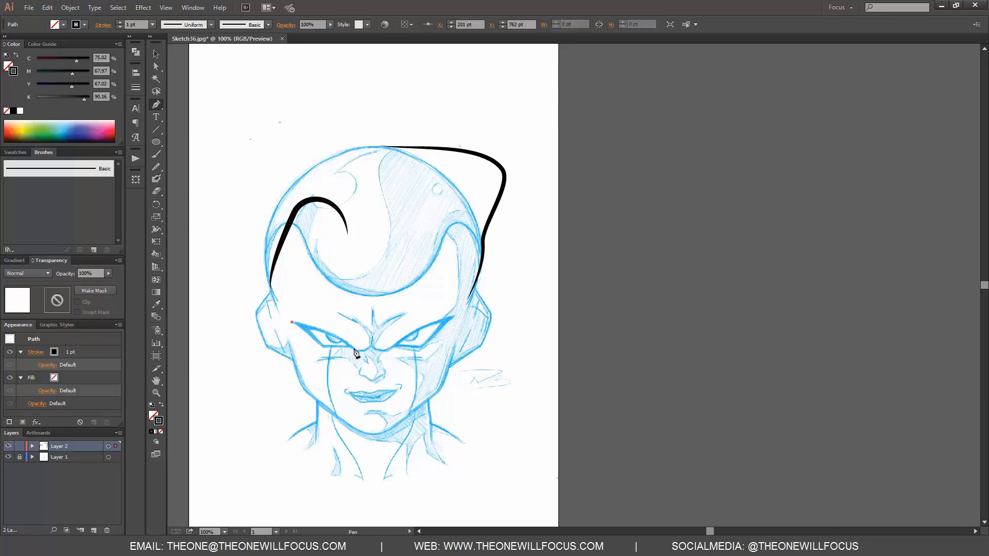
pyautogui.moveTo(355, 348); pyautogui.dragTo(386, 369)
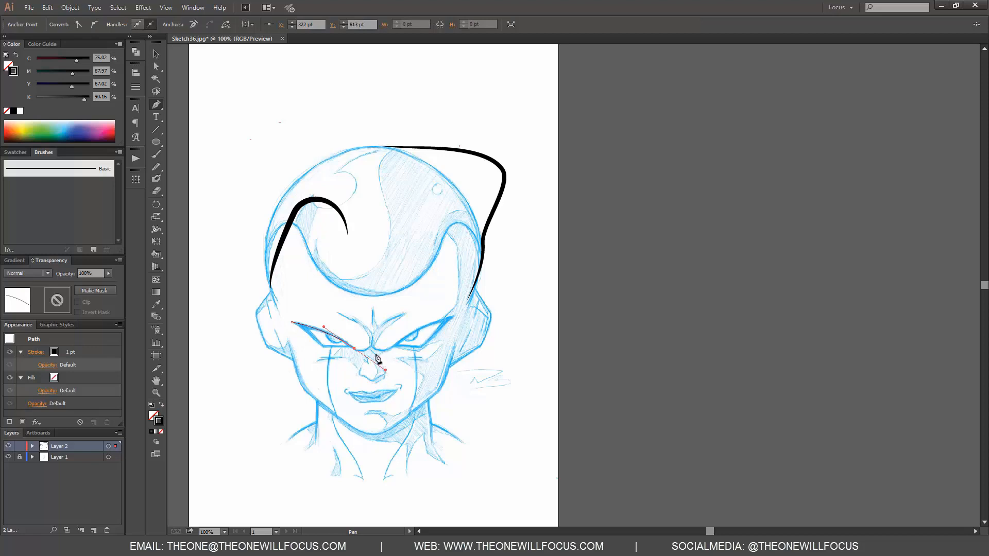
pyautogui.hotkey('ctrl', 'z')
pyautogui.hotkey('ctrl', 'z')
pyautogui.hotkey('ctrl', 'z')
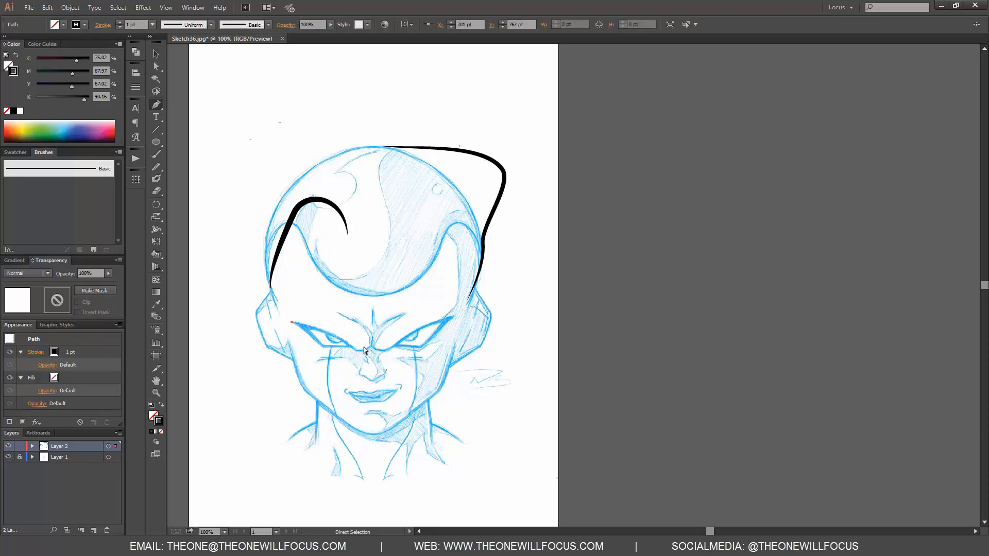
# Undo the left dome curve's reshaping back to where its middle anchor was added
pyautogui.hotkey('ctrl', 'z')
pyautogui.hotkey('ctrl', 'z')
pyautogui.hotkey('ctrl', 'z')
pyautogui.hotkey('ctrl', 'z')
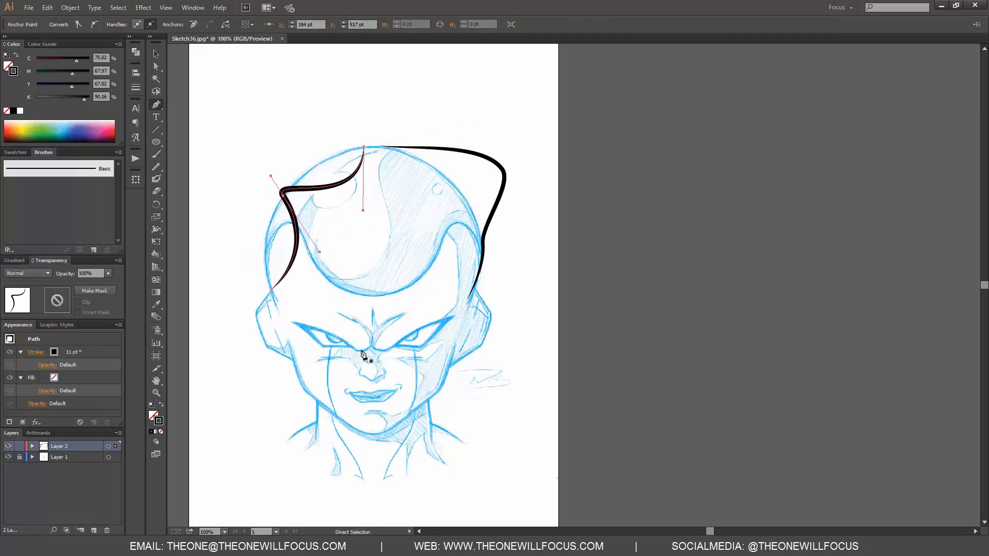
pyautogui.hotkey('ctrl', 'z')
pyautogui.hotkey('ctrl', 'z')
pyautogui.hotkey('ctrl', 'z')
pyautogui.hotkey('ctrl', 'z')
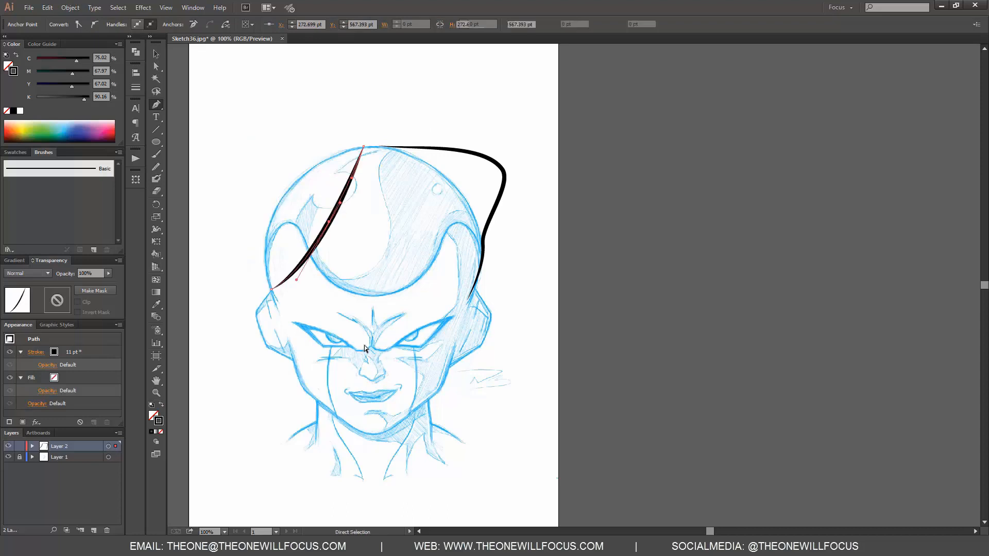
# Draw a three-point Pen curve across the forehead and break its middle anchor's handle toward the left brow, about 147 pt wide and 89 pt tall
pyautogui.click(328, 302)
pyautogui.moveTo(357, 300); pyautogui.dragTo(403, 346)
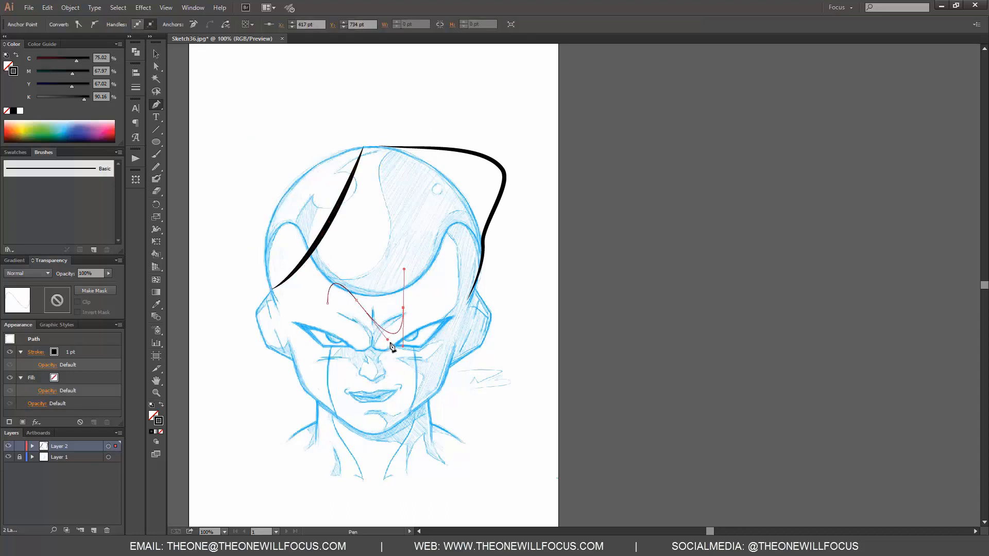
pyautogui.press('alt')
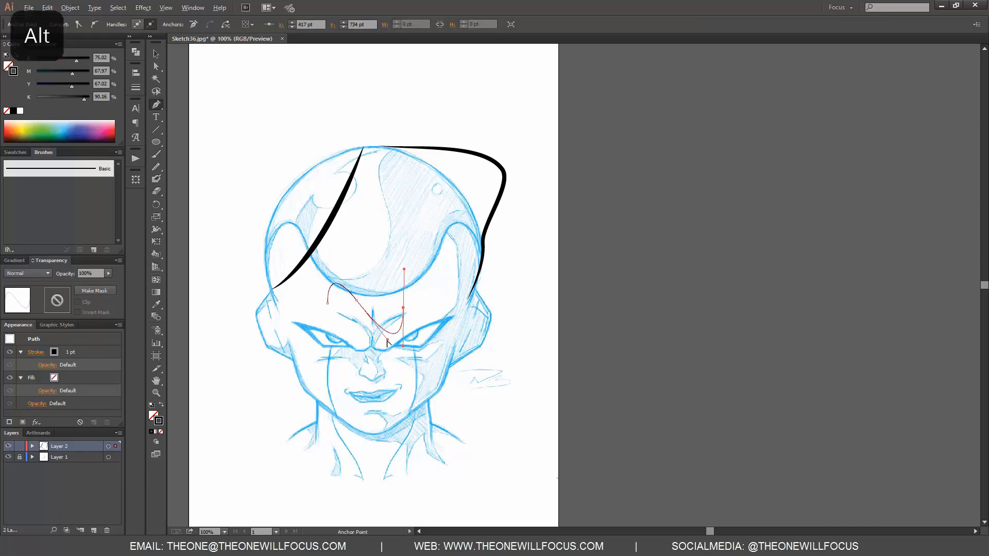
pyautogui.moveTo(387, 342); pyautogui.dragTo(309, 324)
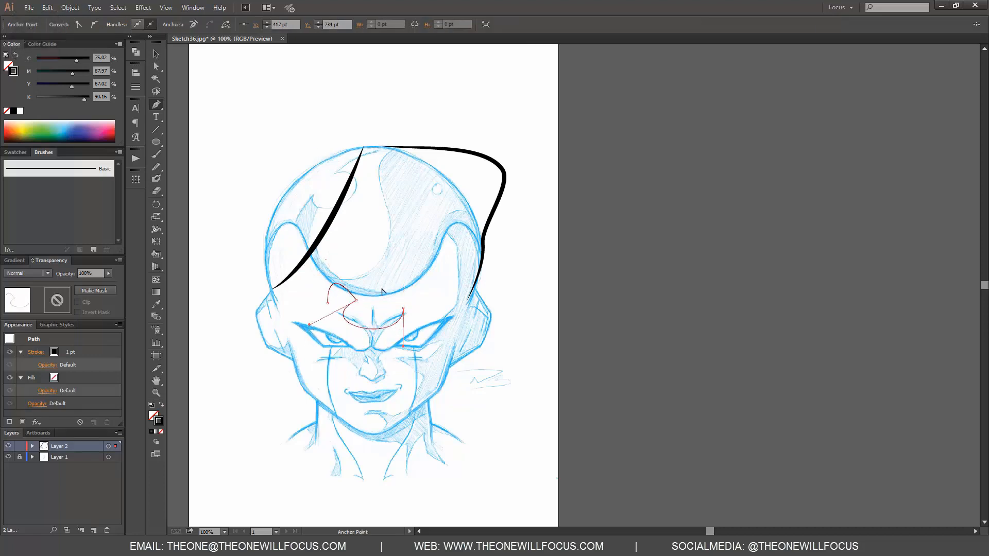
pyautogui.click(356, 300)
pyautogui.hotkey('ctrl', 'z')
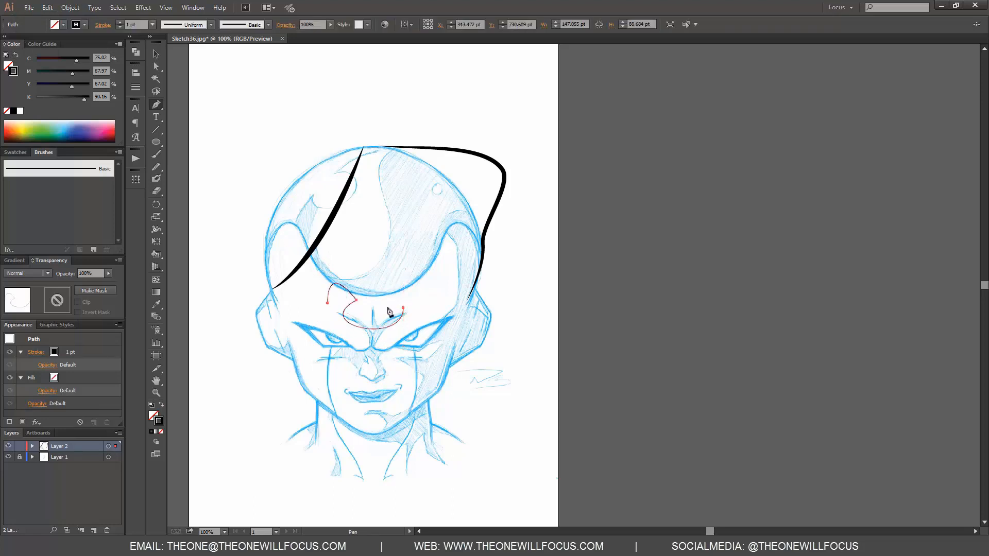
# Select the forehead curve's middle anchor at X 326 pt, Y 719 pt and swing its brow-side handle up and right to arch the right segment
pyautogui.click(156, 66)
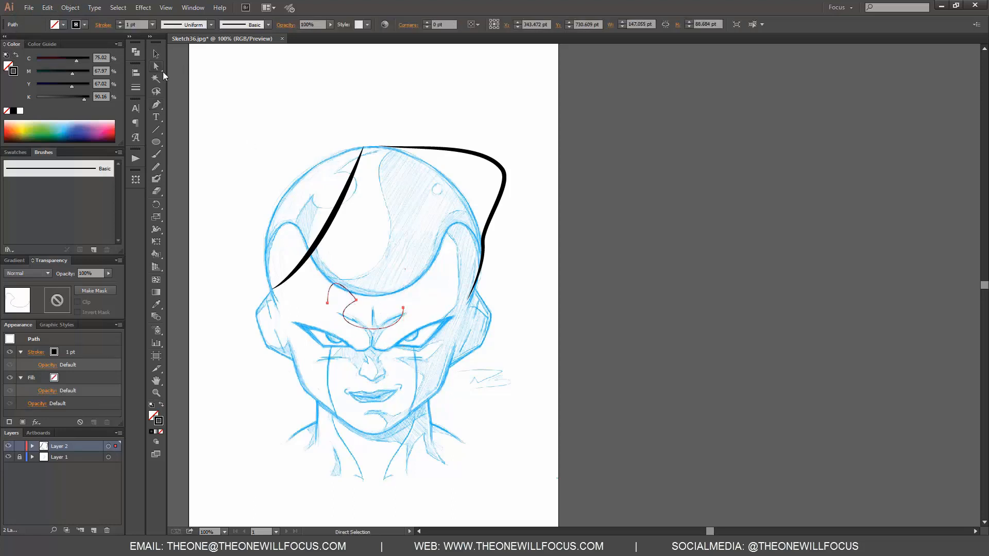
pyautogui.click(357, 302)
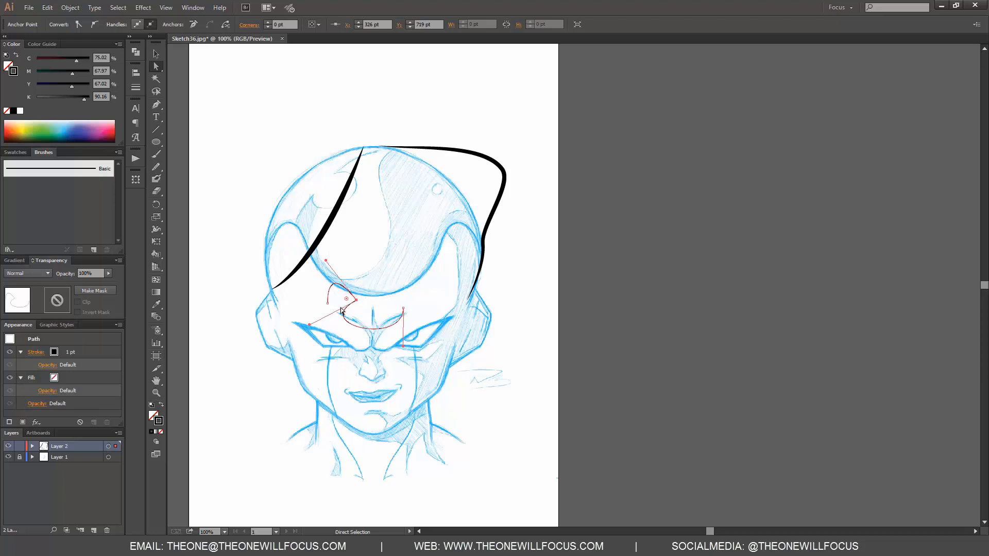
pyautogui.press('alt')
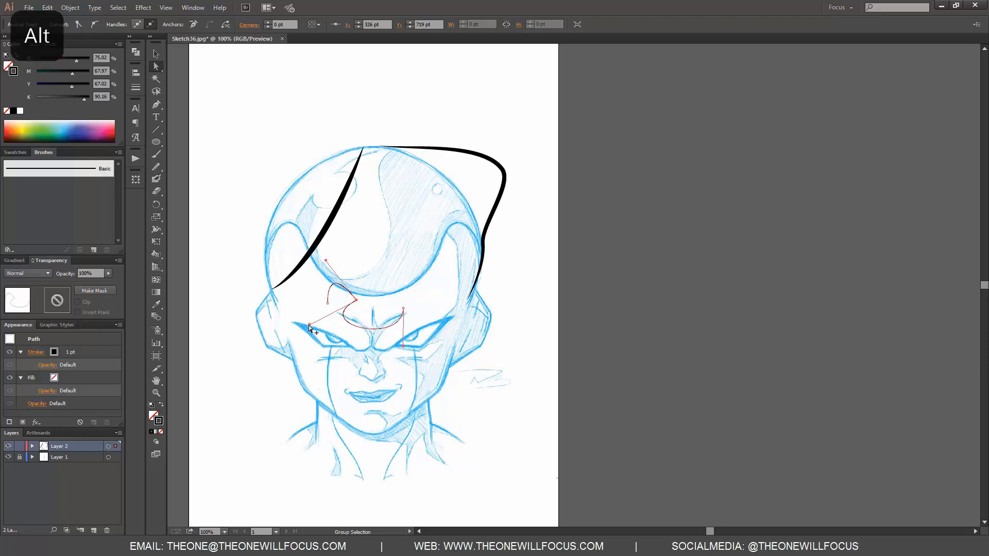
pyautogui.click(326, 324)
pyautogui.click(356, 300)
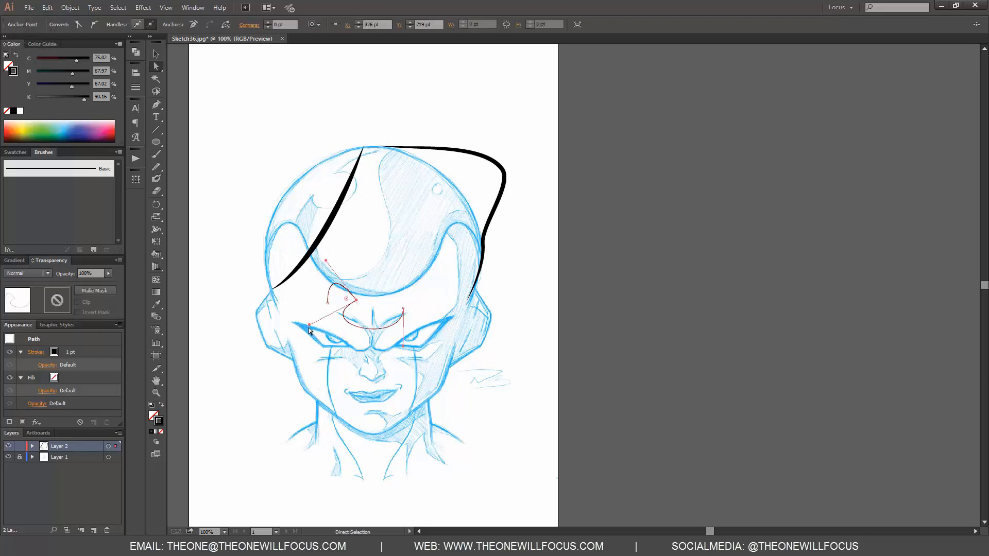
pyautogui.press('alt')
pyautogui.moveTo(309, 326); pyautogui.dragTo(392, 244)
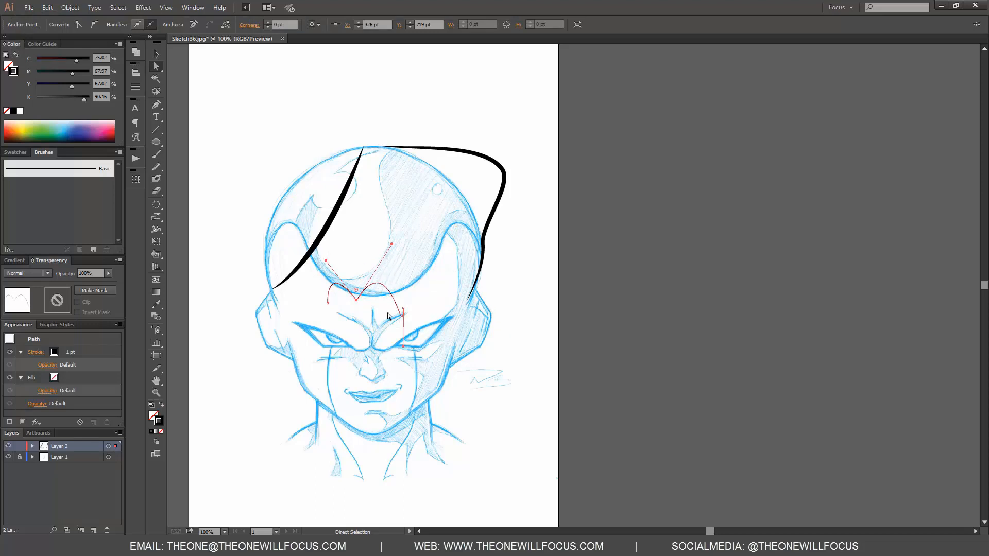
# Swing the middle anchor's right-segment handle straight up and its other handle straight down to form an S-shaped forehead curve
pyautogui.press('alt')
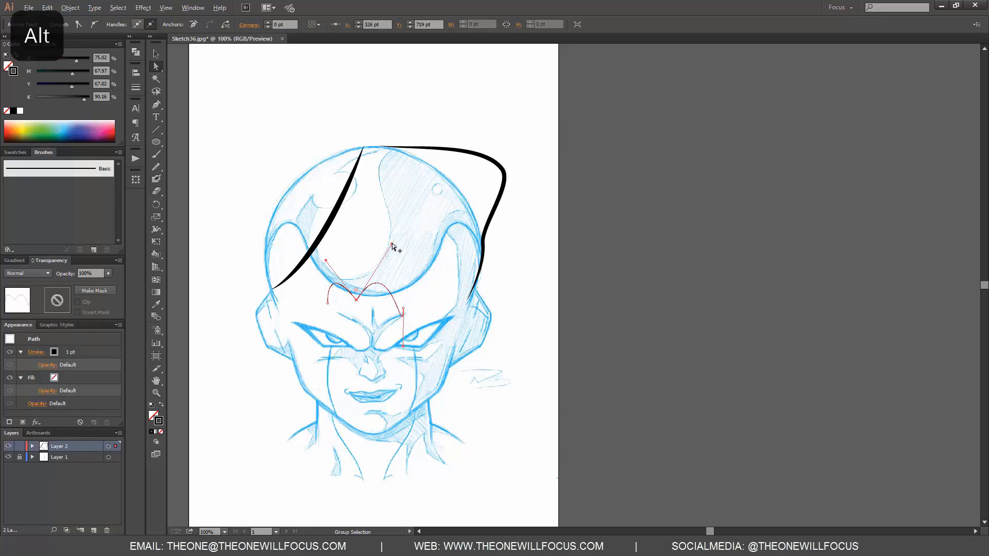
pyautogui.moveTo(392, 247); pyautogui.dragTo(354, 207)
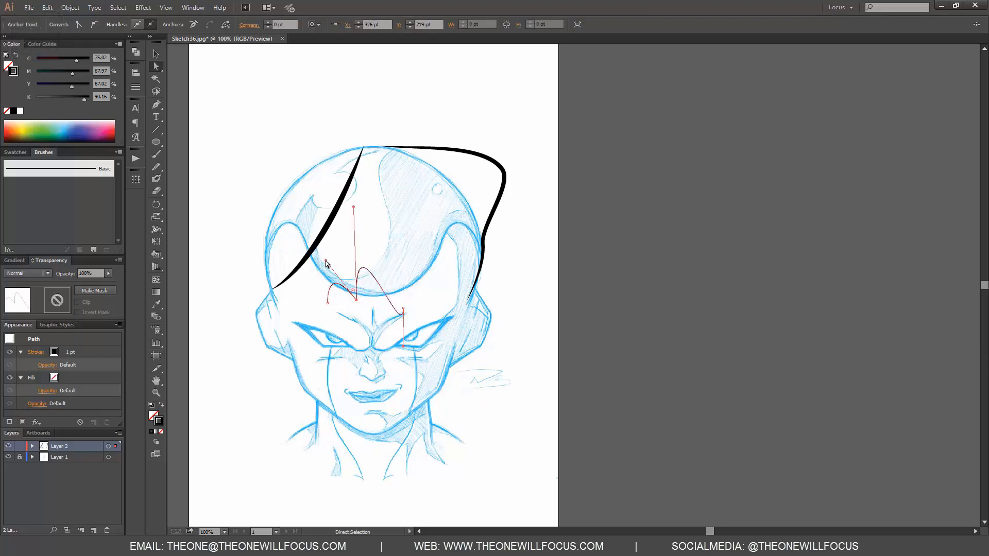
pyautogui.moveTo(325, 262); pyautogui.dragTo(358, 353)
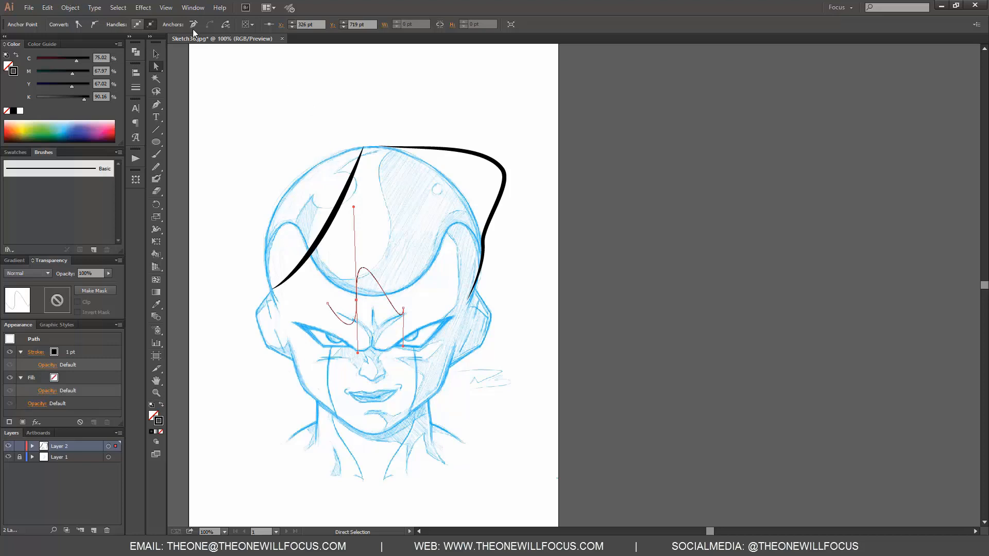
# Cut the forehead curve at its middle anchor and separate the ends, one down to the nose bridge, the other to X 311 pt, Y 678 pt
pyautogui.click(227, 25)
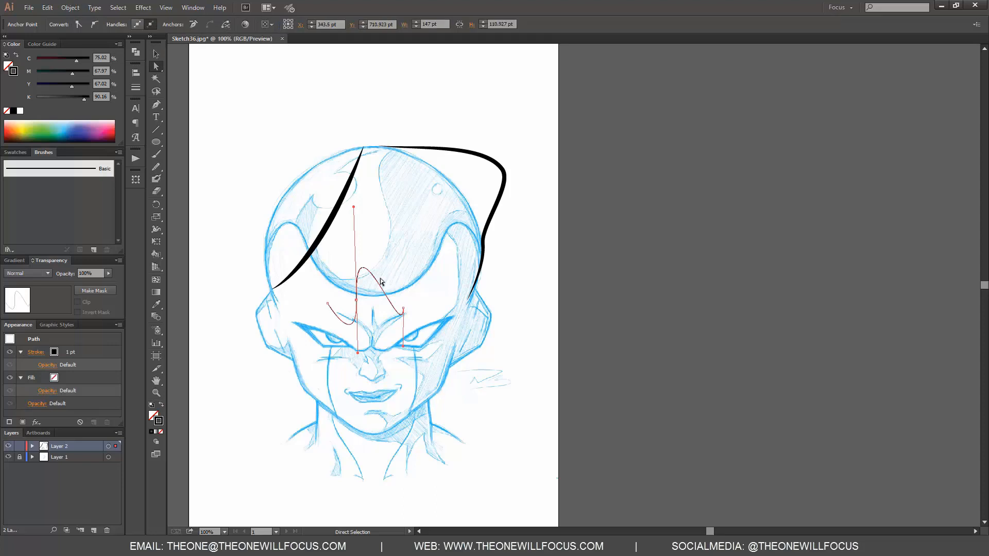
pyautogui.click(370, 307)
pyautogui.click(356, 301)
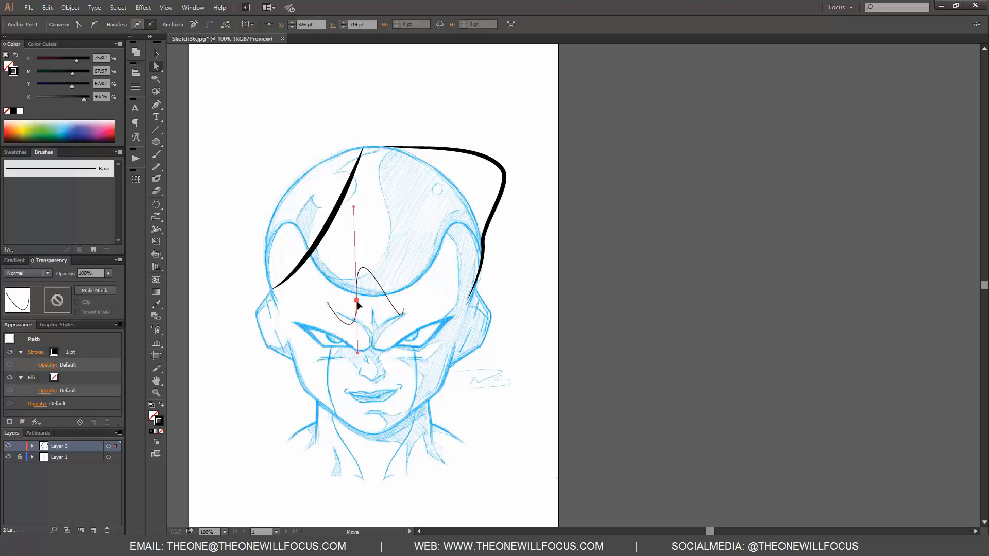
pyautogui.moveTo(356, 300); pyautogui.dragTo(372, 341)
pyautogui.moveTo(357, 297); pyautogui.dragTo(349, 279)
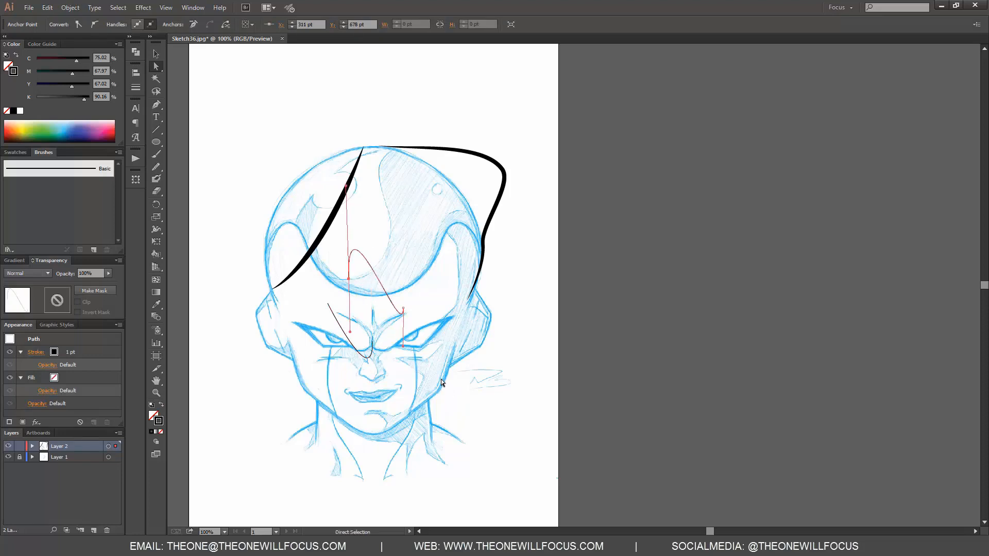
# Select all the practice curves over the head sketch and clear them from the artboard
pyautogui.moveTo(244, 107); pyautogui.dragTo(546, 455)
pyautogui.click(47, 7)
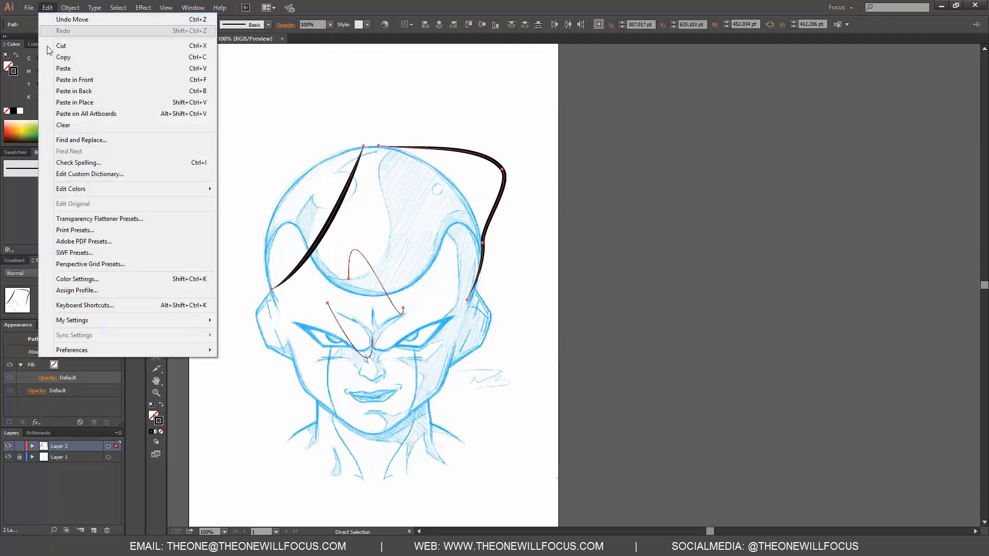
pyautogui.click(71, 127)
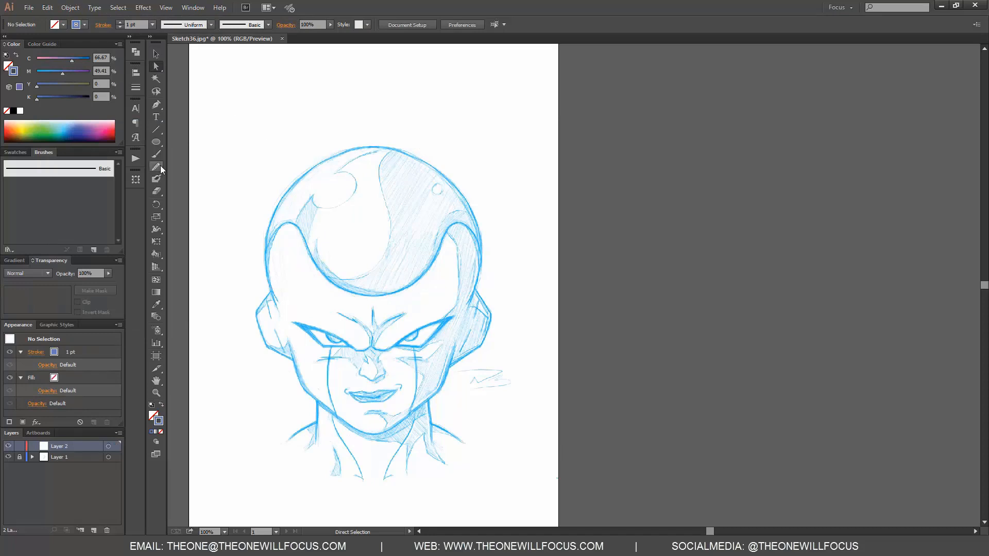
# Draw an unfilled black Pen outline from the chin up the right face to the dome's top, about 209 pt wide and 560 pt tall
pyautogui.click(157, 105)
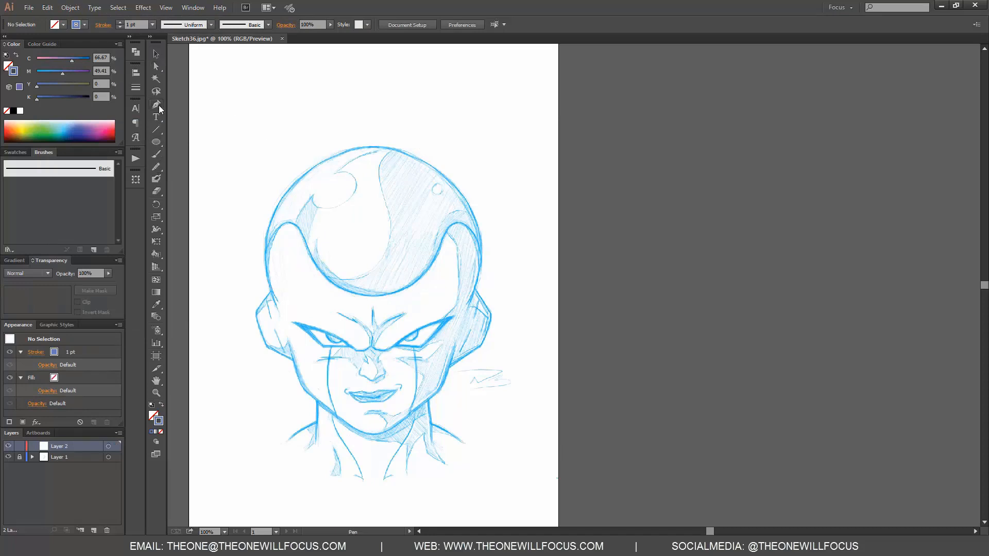
pyautogui.click(152, 406)
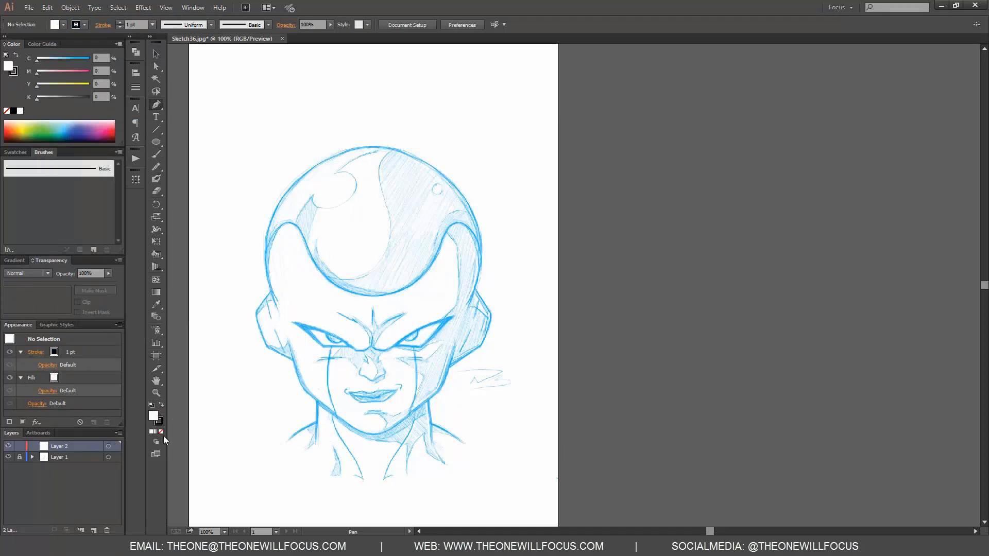
pyautogui.click(160, 432)
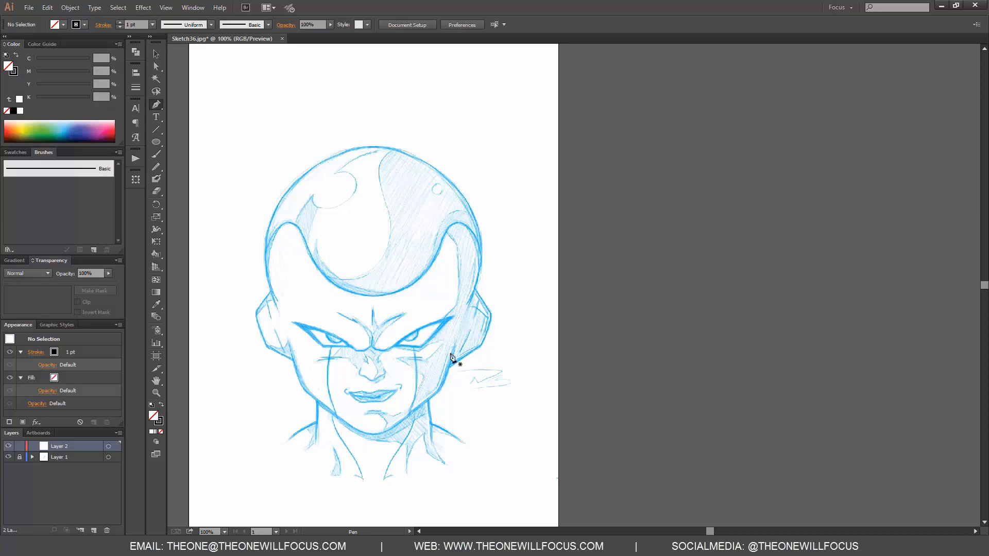
pyautogui.moveTo(371, 434); pyautogui.dragTo(443, 377)
pyautogui.press('space')
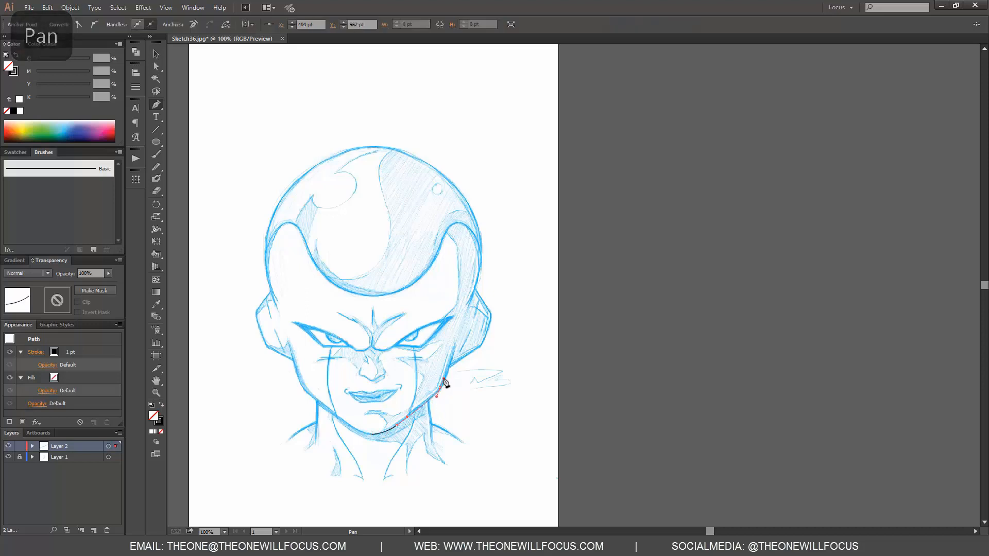
pyautogui.moveTo(474, 283); pyautogui.dragTo(479, 268)
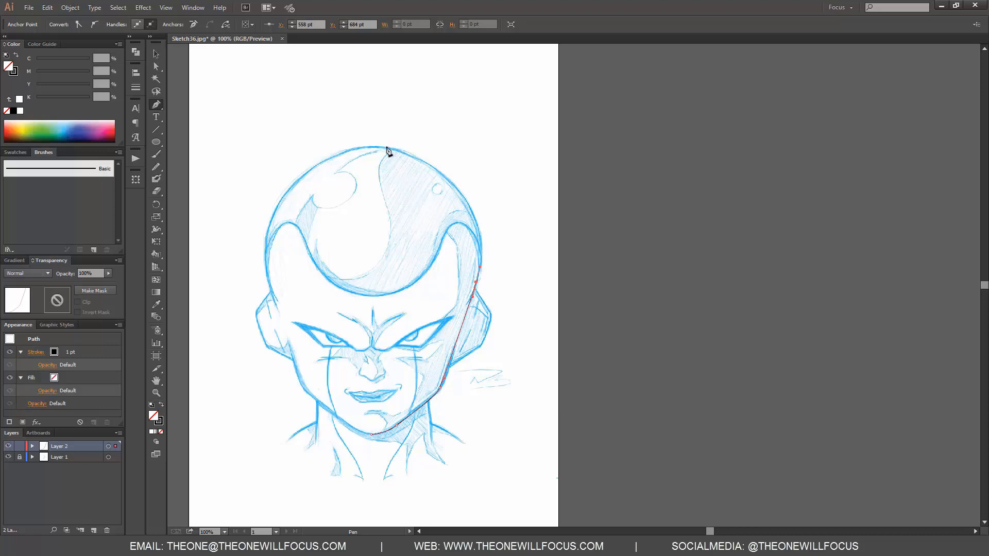
pyautogui.moveTo(376, 148); pyautogui.dragTo(252, 123)
# Set the stroke weight of the right head outline to 5 pt
pyautogui.click(138, 88)
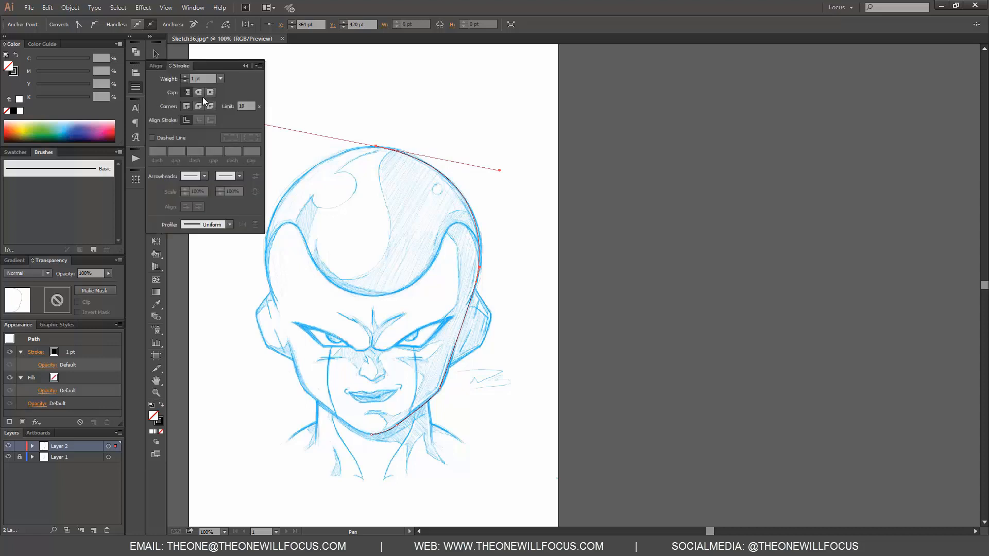
pyautogui.click(186, 77)
pyautogui.click(186, 77)
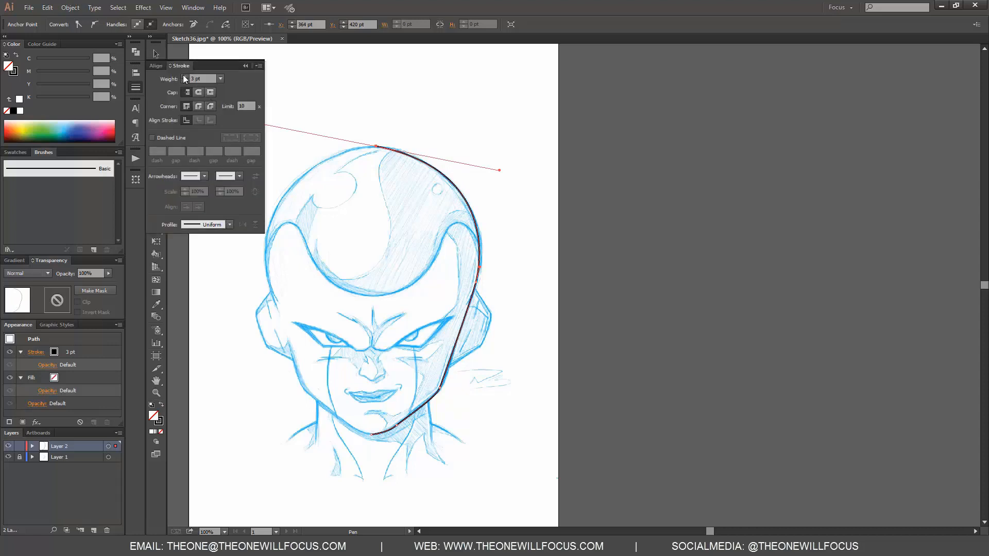
pyautogui.click(185, 76)
pyautogui.click(185, 77)
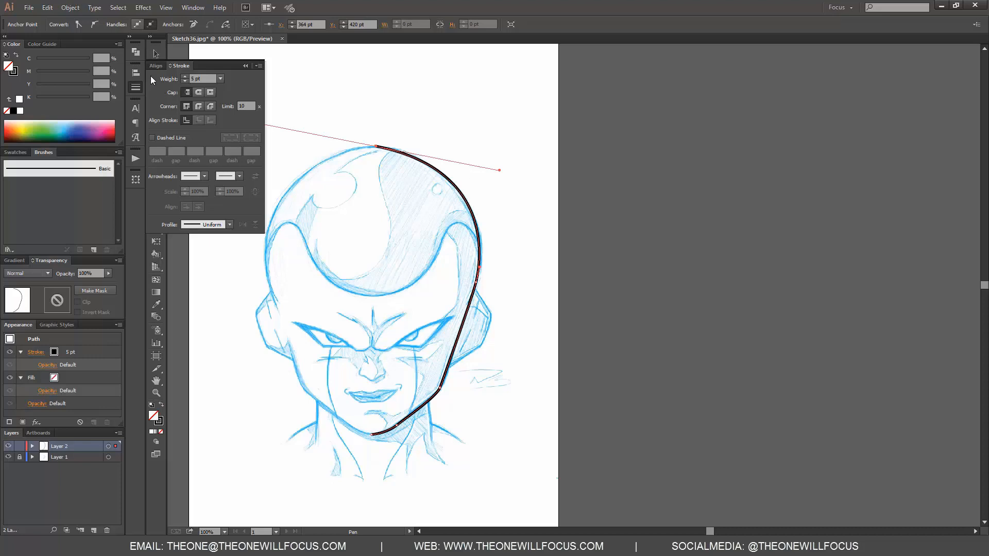
pyautogui.click(553, 253)
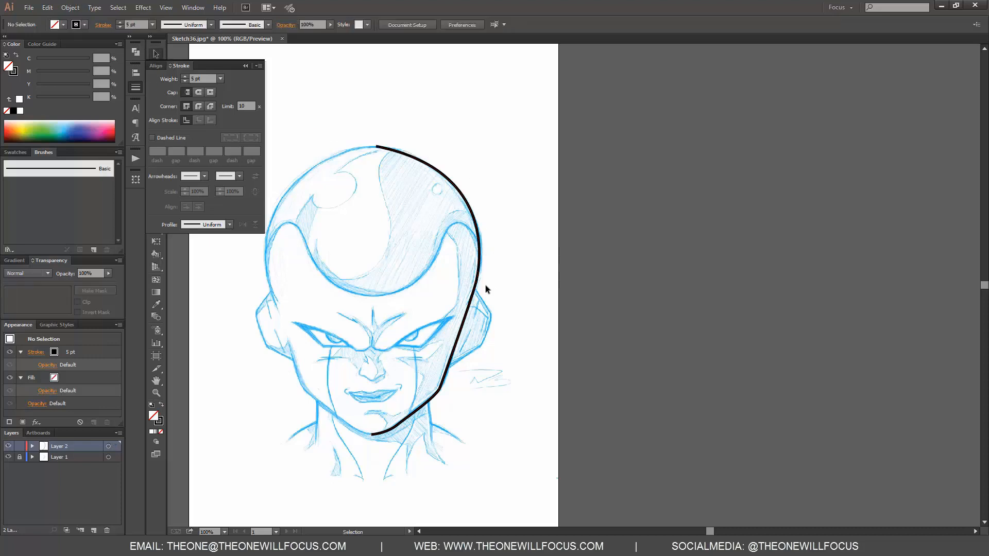
pyautogui.click(464, 331)
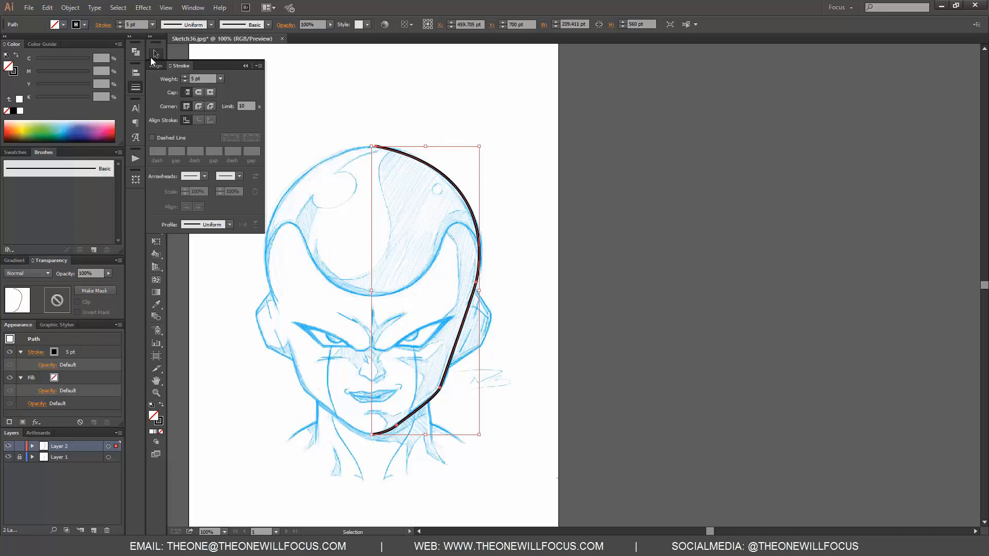
pyautogui.click(245, 65)
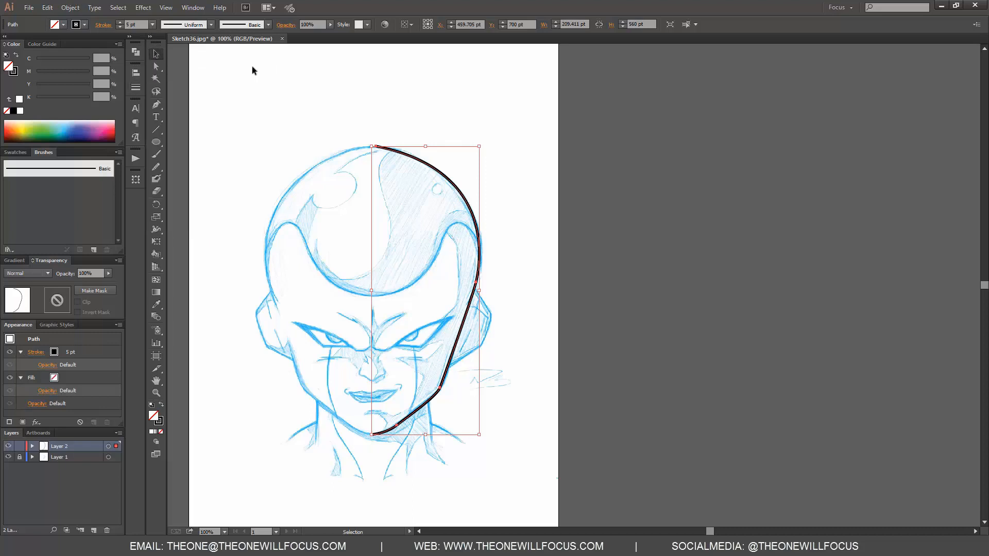
# Add anchors to the head outline where the right ear's upper and lower ends meet it, and cut the path at both anchors
pyautogui.click(157, 104)
pyautogui.moveTo(159, 105); pyautogui.dragTo(180, 116)
pyautogui.click(468, 309)
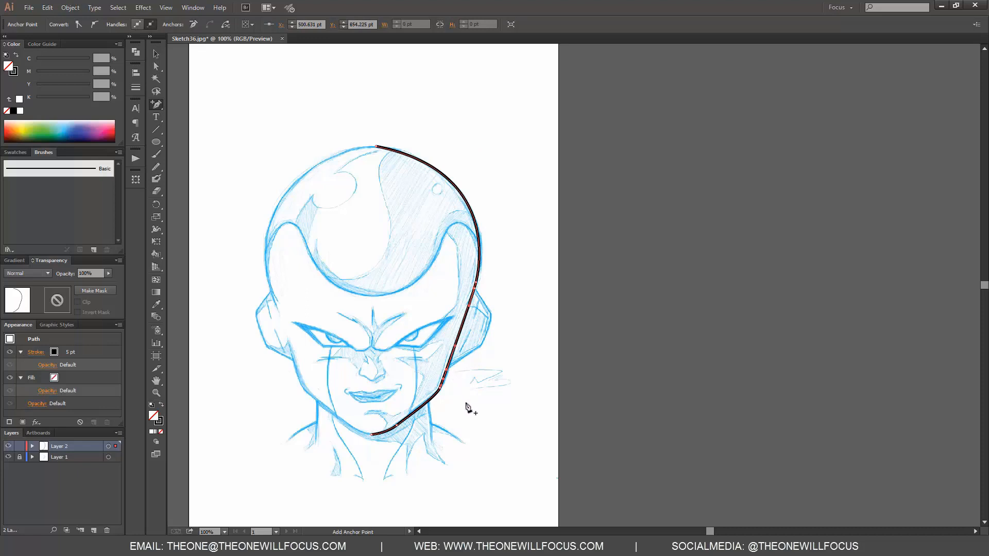
pyautogui.click(157, 66)
pyautogui.press('shift')
pyautogui.keyDown('shift'); pyautogui.click(475, 288); pyautogui.keyUp('shift')
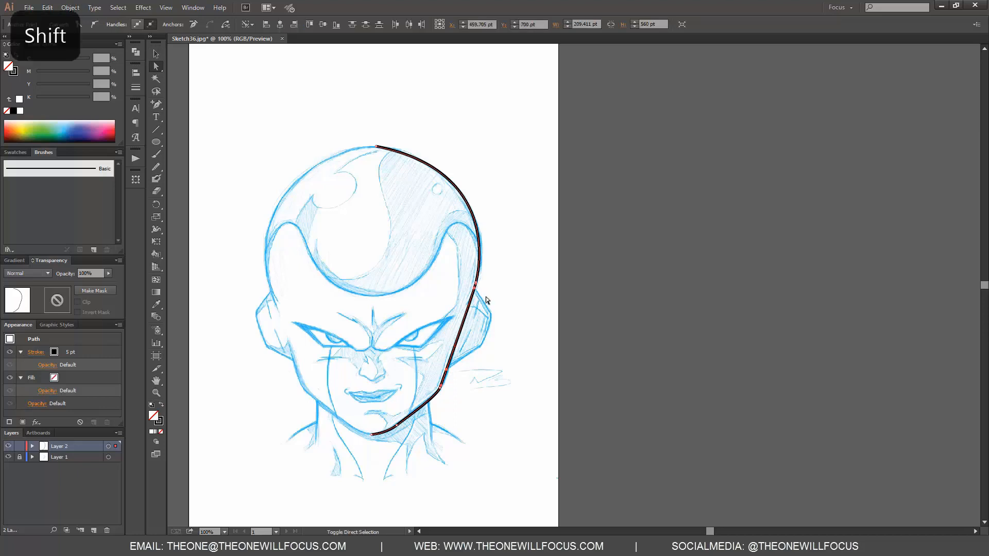
pyautogui.click(226, 24)
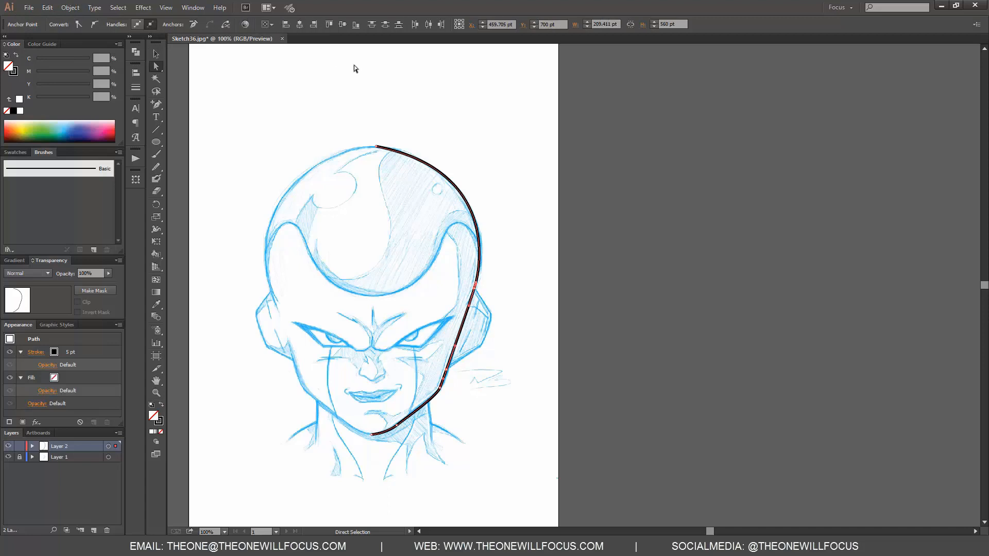
# Select the cut segment running alongside the right ear and clear it
pyautogui.click(448, 374)
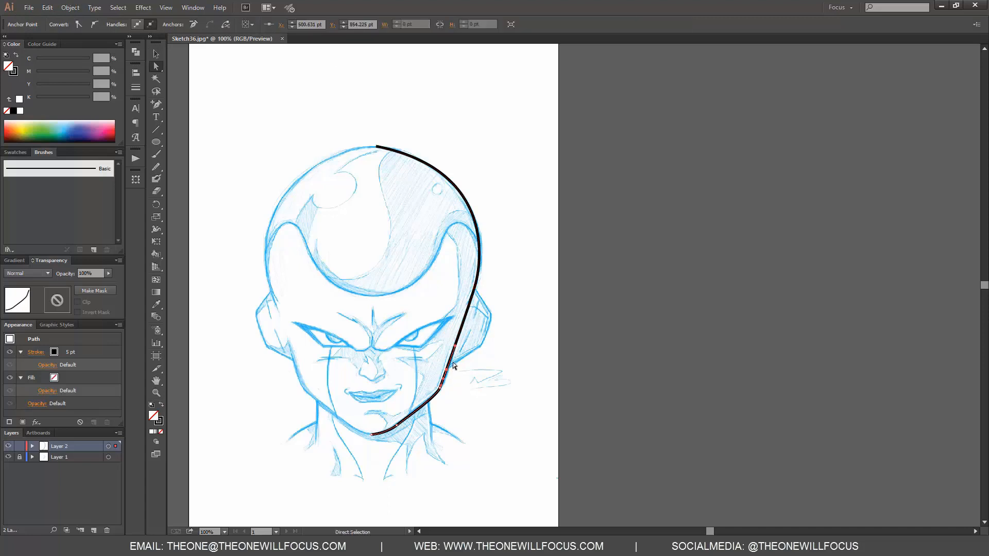
pyautogui.click(459, 344)
pyautogui.click(461, 350)
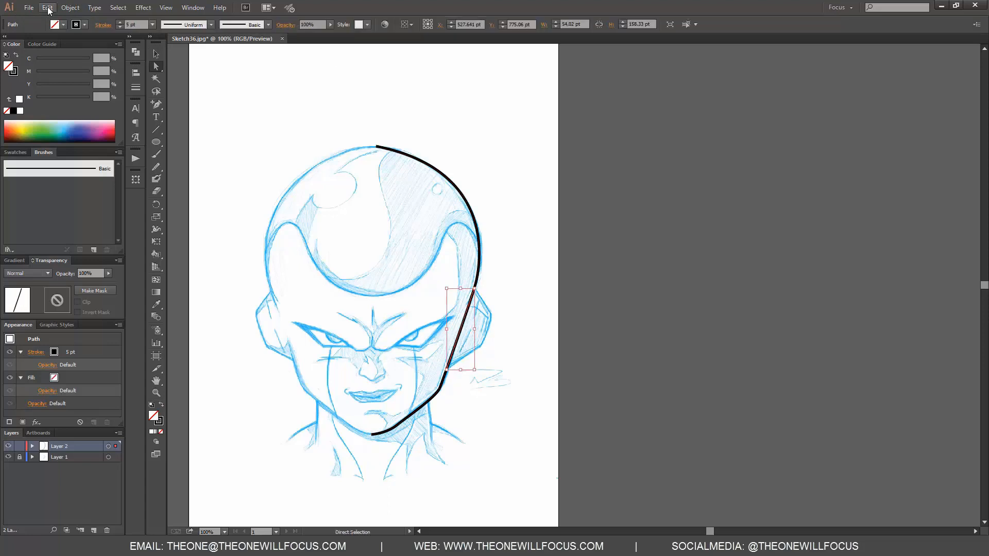
pyautogui.click(46, 7)
pyautogui.click(63, 125)
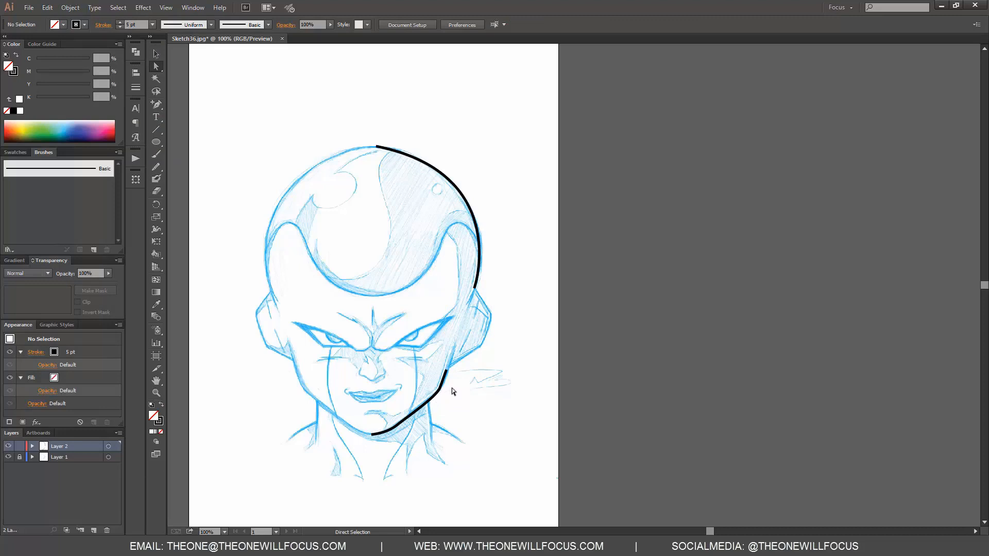
# Give the jaw curve the tapered width profile that is widest toward one end
pyautogui.click(438, 391)
pyautogui.click(135, 87)
pyautogui.click(203, 225)
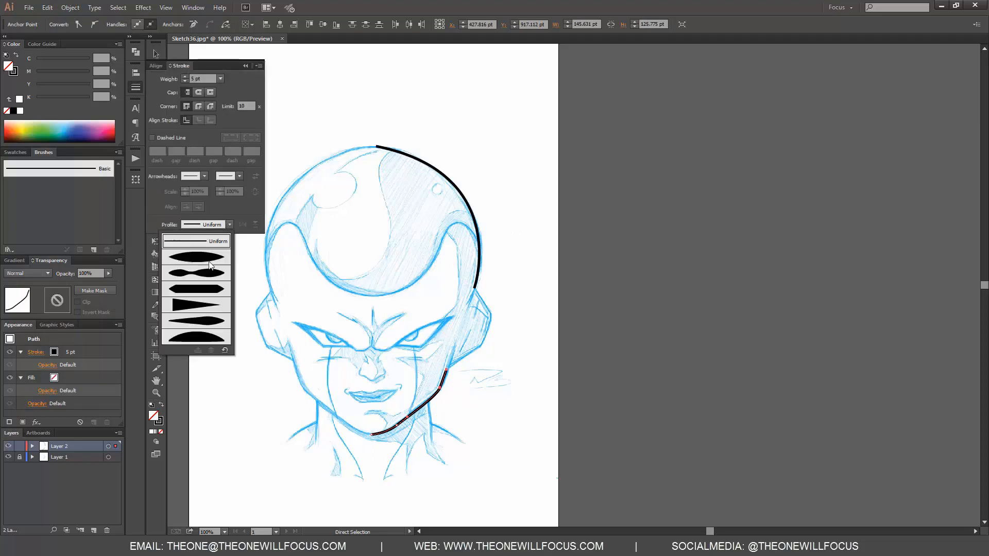
pyautogui.click(202, 313)
pyautogui.click(525, 376)
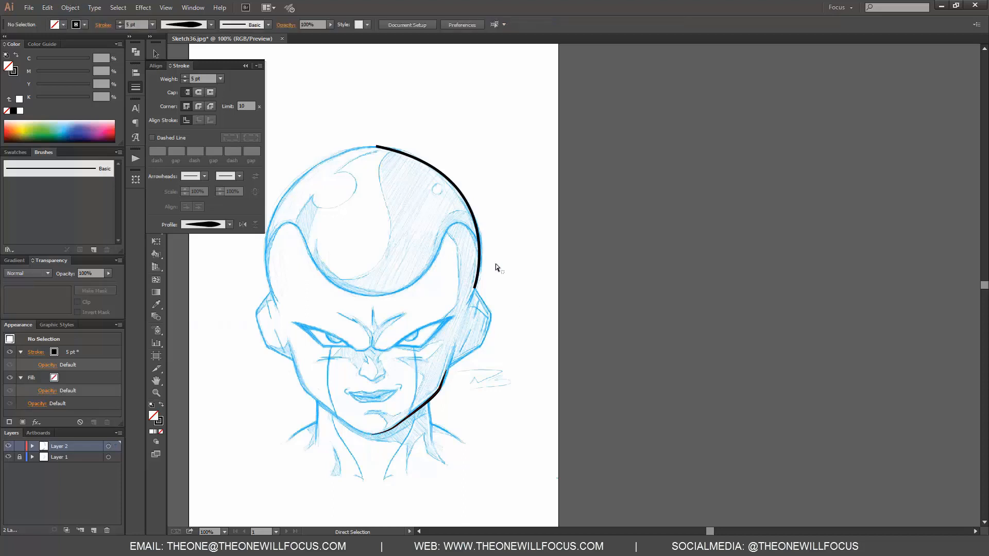
# Apply the flat-bottomed, dome-shaped width profile to the curve along the right side of the head's dome
pyautogui.click(460, 204)
pyautogui.click(212, 225)
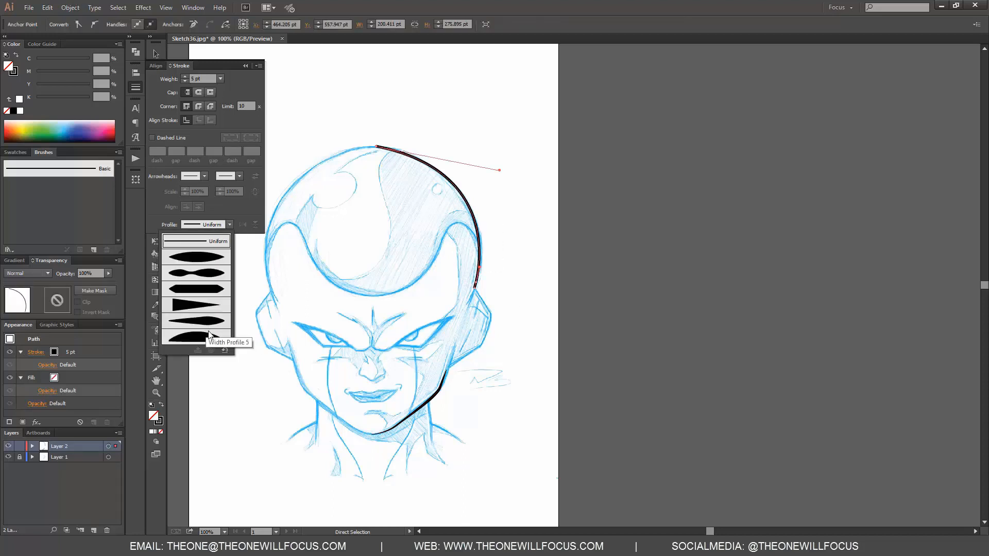
pyautogui.click(206, 278)
pyautogui.click(606, 273)
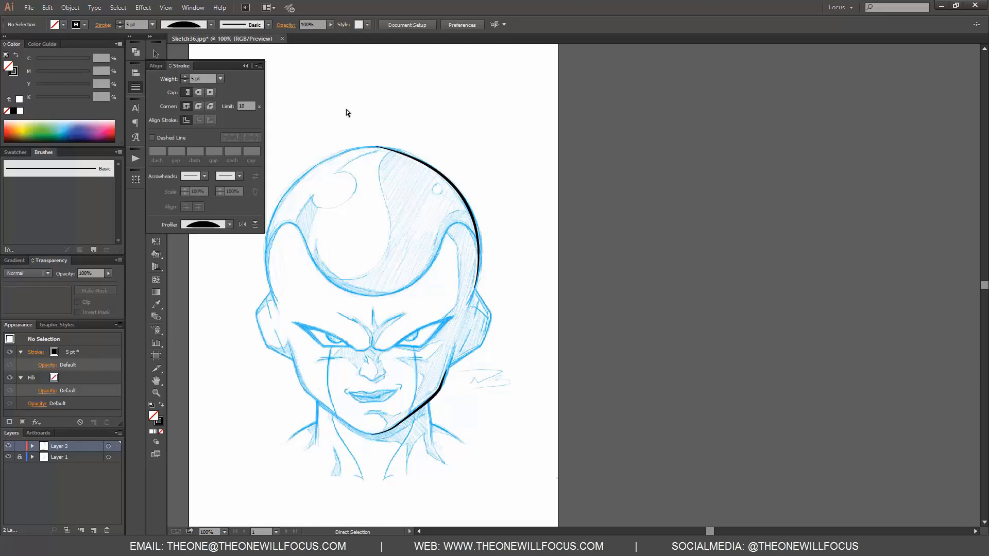
pyautogui.click(155, 55)
pyautogui.click(246, 65)
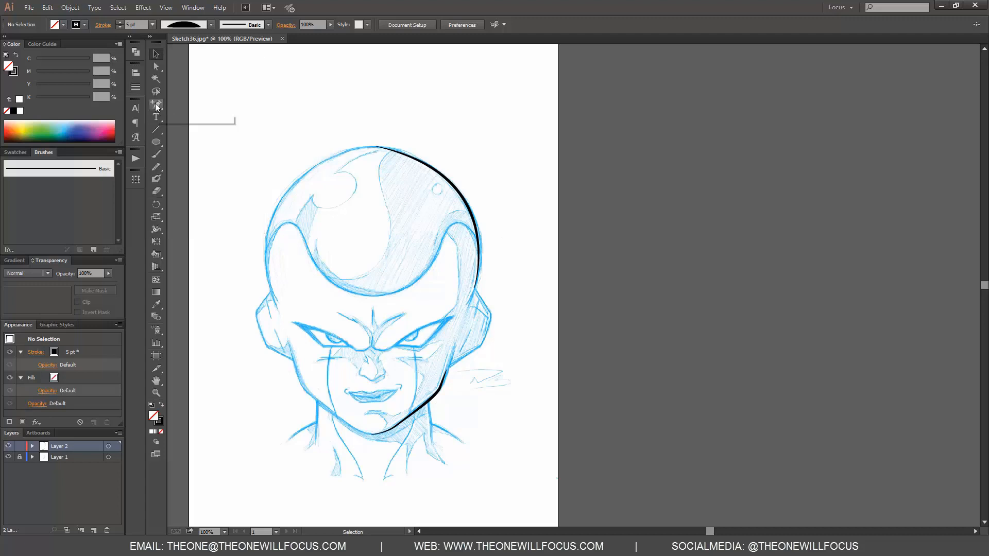
# Delete the dome curve's two lower anchors beside the ear and the jaw curve's upper end anchor
pyautogui.click(157, 107)
pyautogui.moveTo(157, 106); pyautogui.dragTo(209, 129)
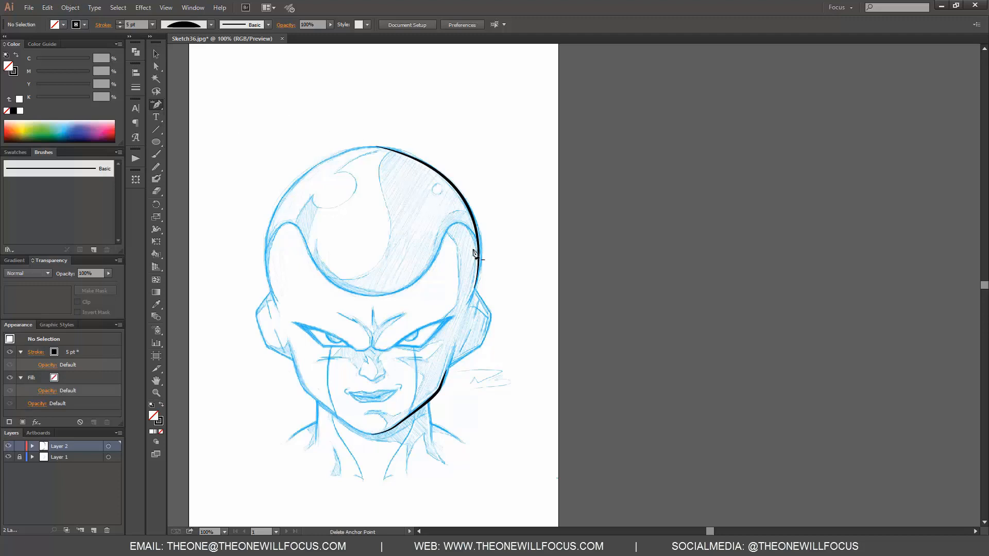
pyautogui.click(476, 290)
pyautogui.click(478, 282)
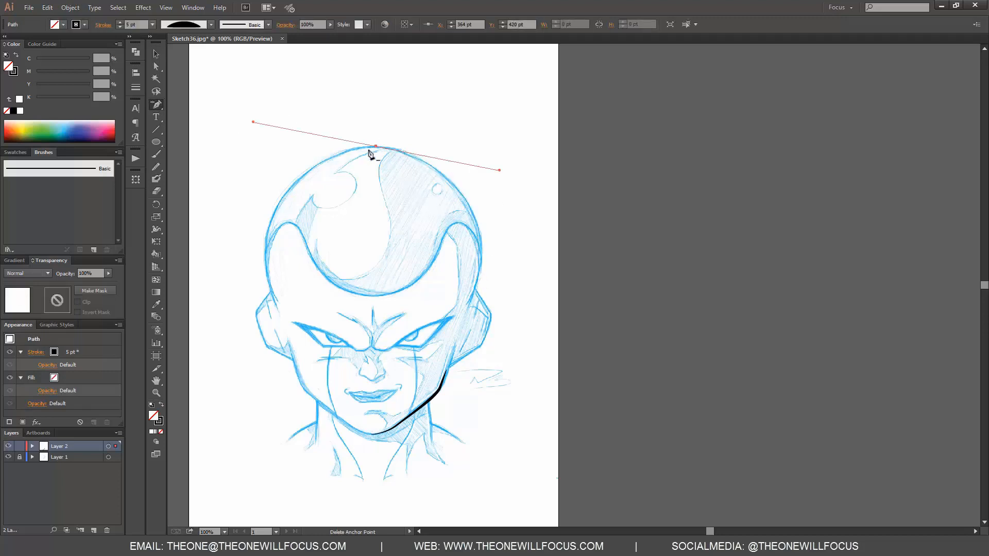
pyautogui.click(446, 376)
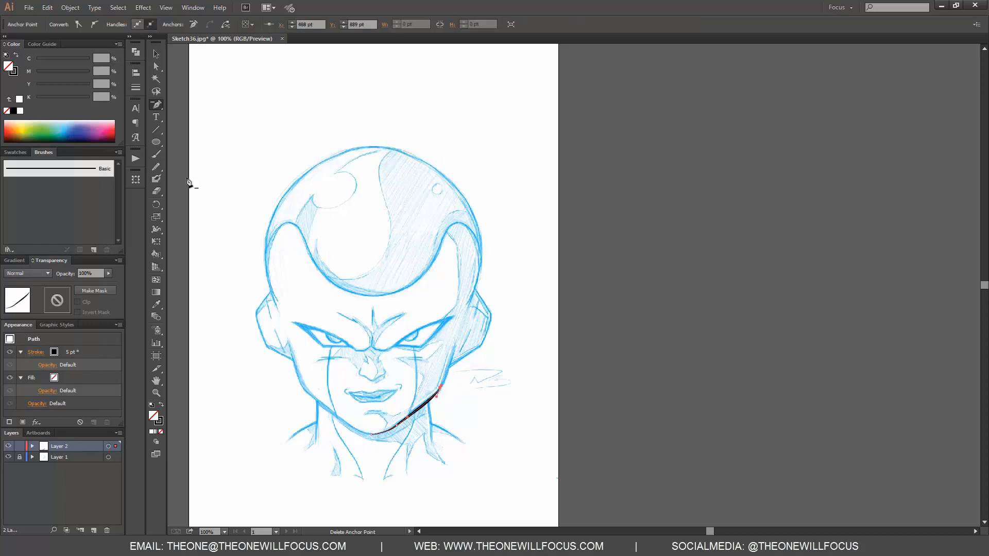
# Convert the jaw curve's upper end anchor and its lower middle anchor into corner points with the Anchor Point tool
pyautogui.click(158, 106)
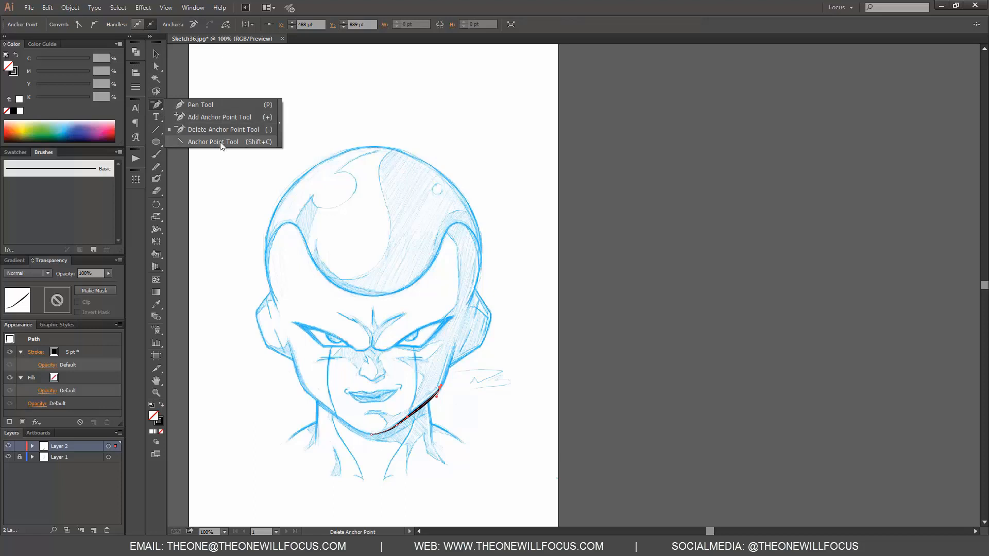
pyautogui.click(222, 141)
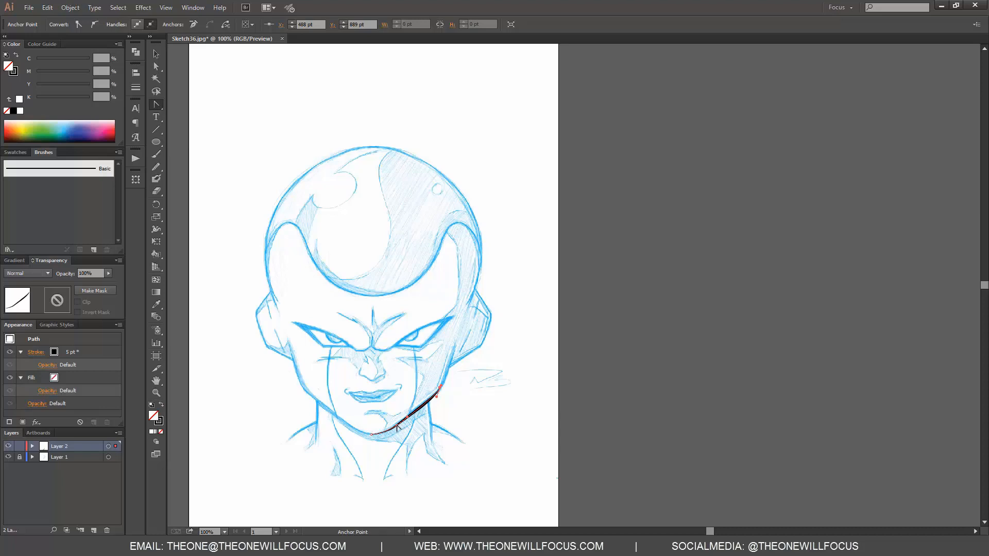
pyautogui.click(397, 426)
pyautogui.hotkey('ctrl', 'z')
pyautogui.click(440, 390)
pyautogui.hotkey('ctrl', '=')
pyautogui.hotkey('ctrl', '=')
pyautogui.moveTo(341, 494); pyautogui.dragTo(602, 232)
pyautogui.hotkey('ctrl', 'z')
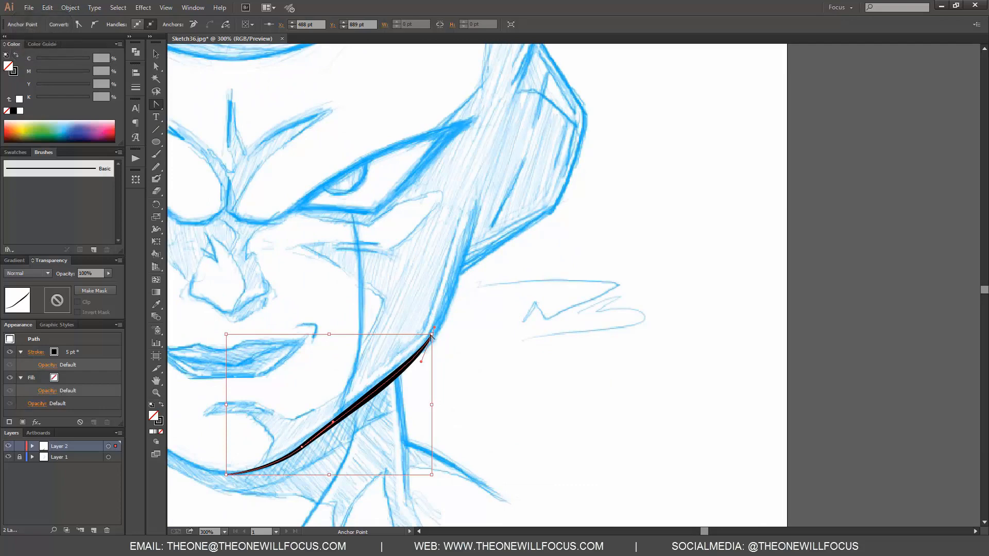
pyautogui.click(431, 335)
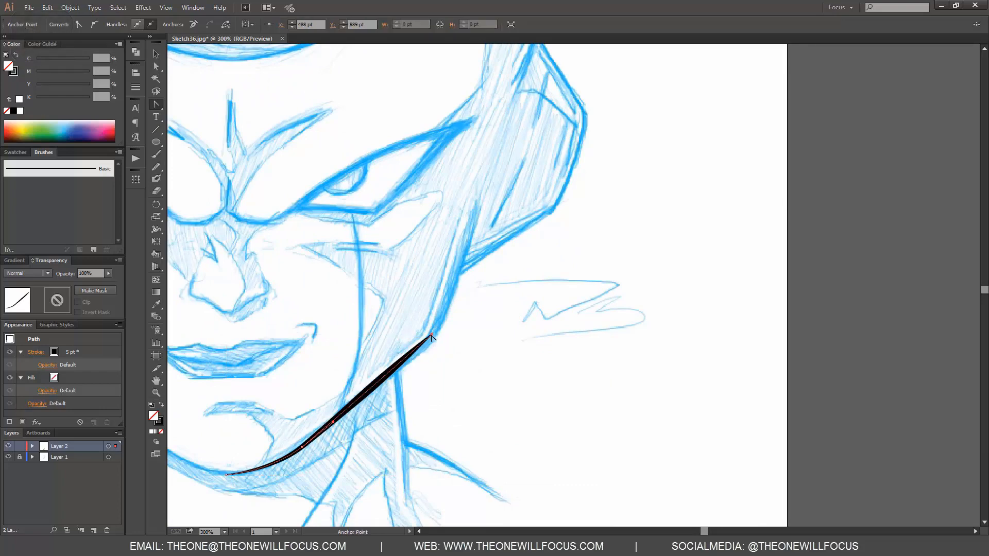
pyautogui.click(302, 447)
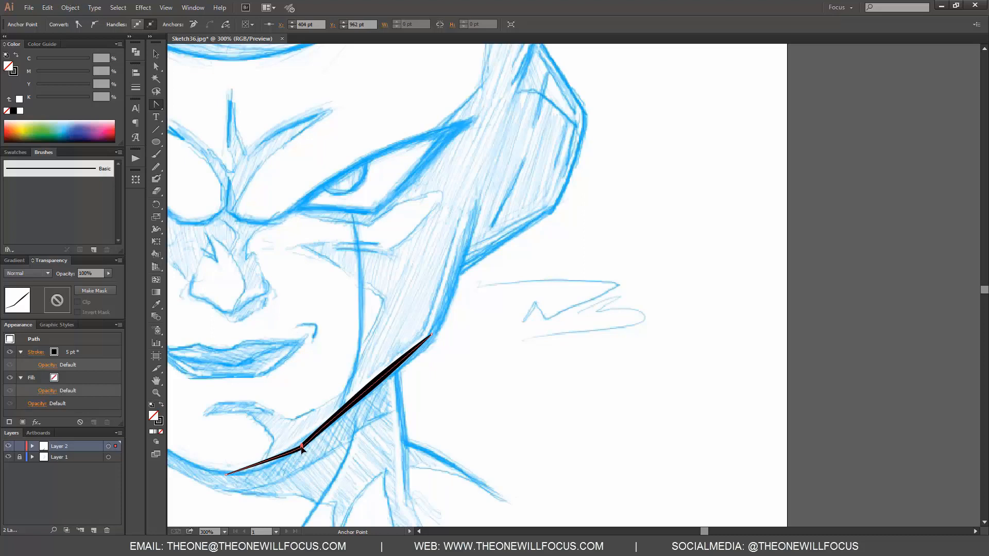
# Convert the jaw curve's middle anchor into a smooth point, pulling its handles out to bend the curve into an S shape
pyautogui.moveTo(302, 447); pyautogui.dragTo(371, 480)
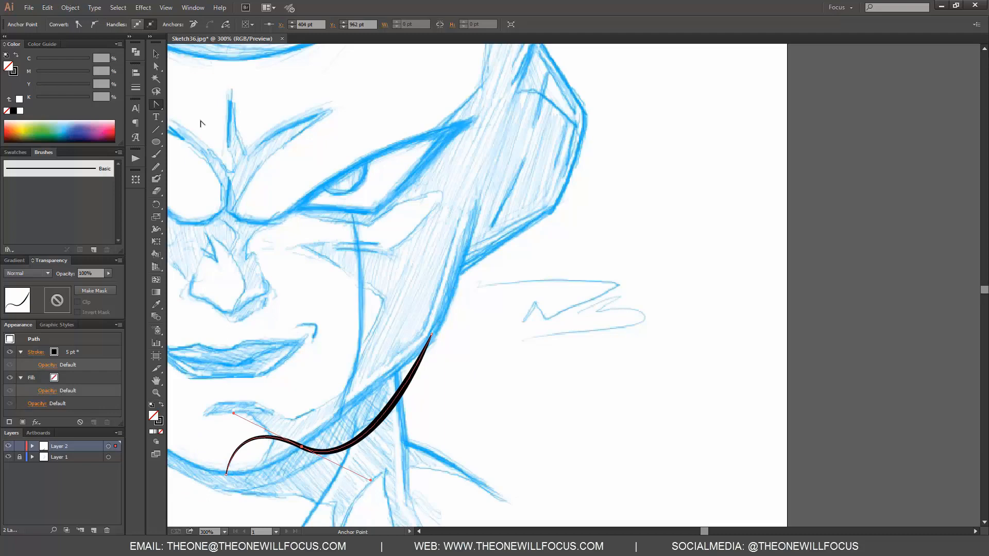
pyautogui.click(156, 53)
pyautogui.hotkey('ctrl', '-')
pyautogui.hotkey('ctrl', '-')
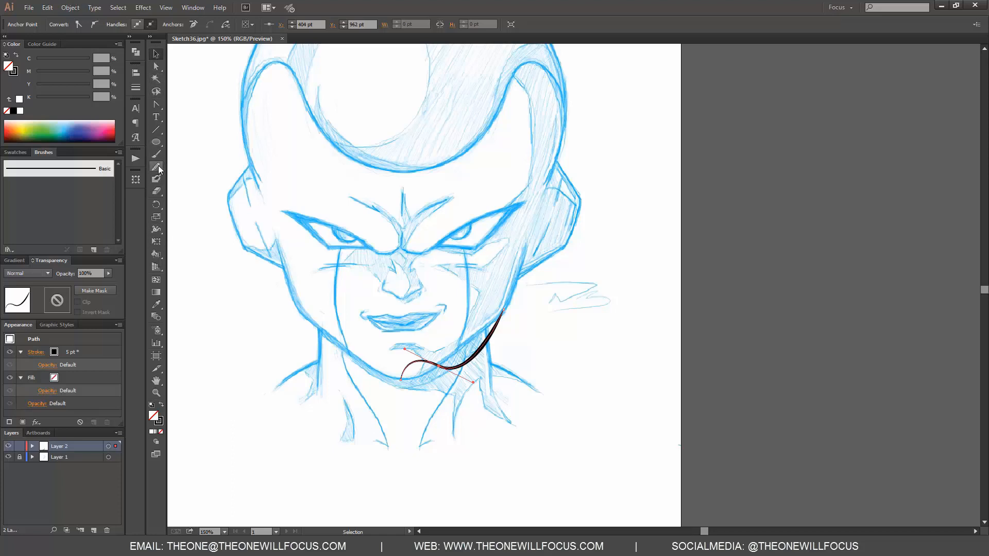
# Draw a closed, pointed shape along the left jawline with the Pen and swap its black stroke to the fill
pyautogui.click(158, 106)
pyautogui.moveTo(157, 106); pyautogui.dragTo(201, 106)
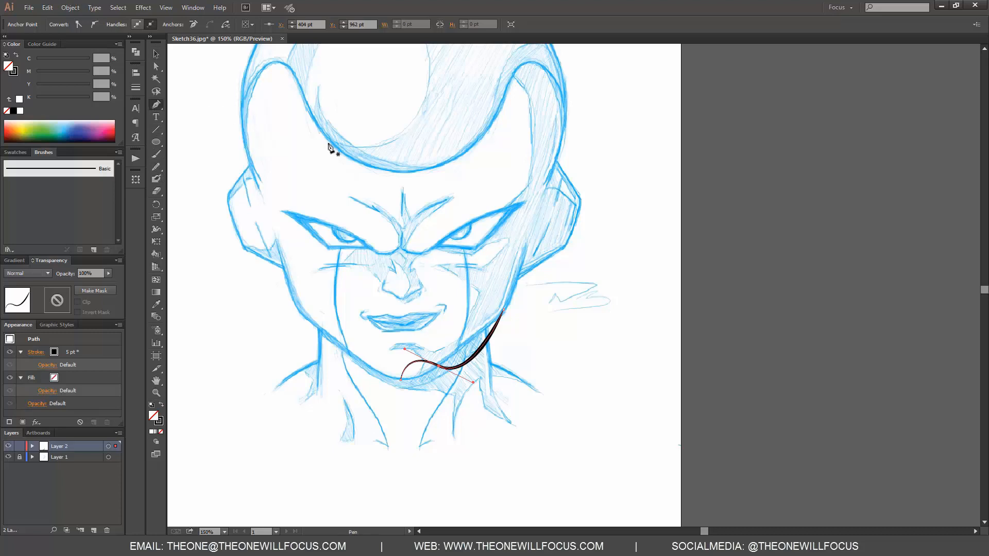
pyautogui.click(298, 310)
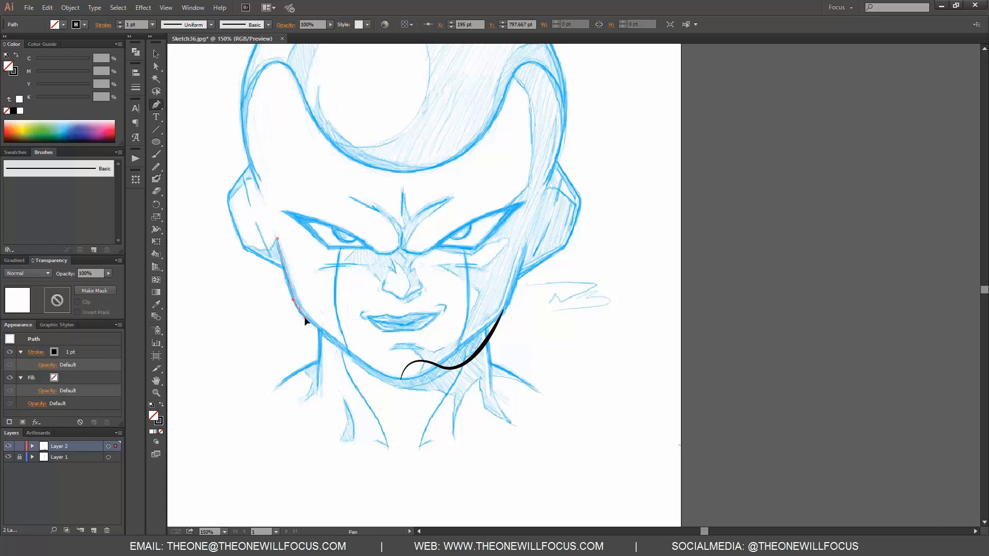
pyautogui.click(309, 320)
pyautogui.click(350, 352)
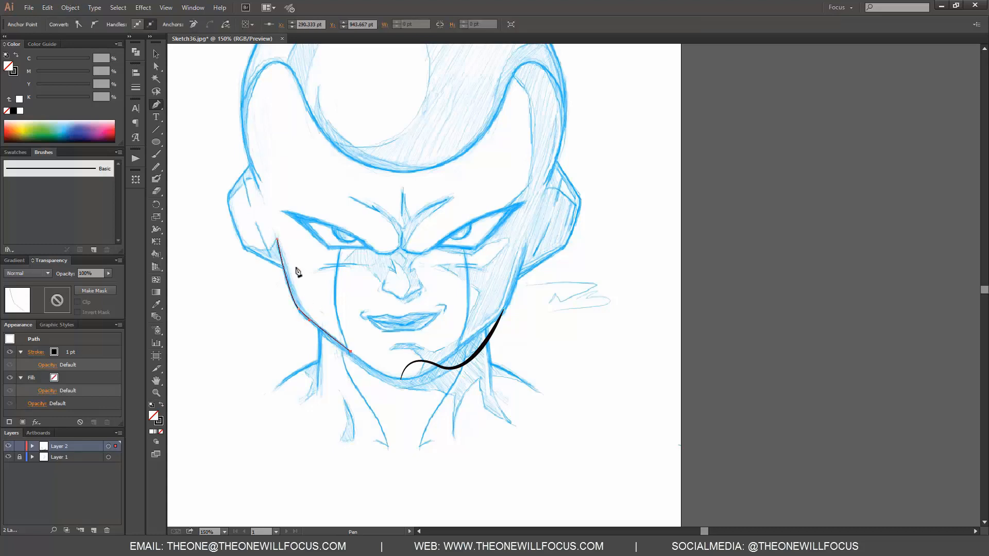
pyautogui.click(278, 240)
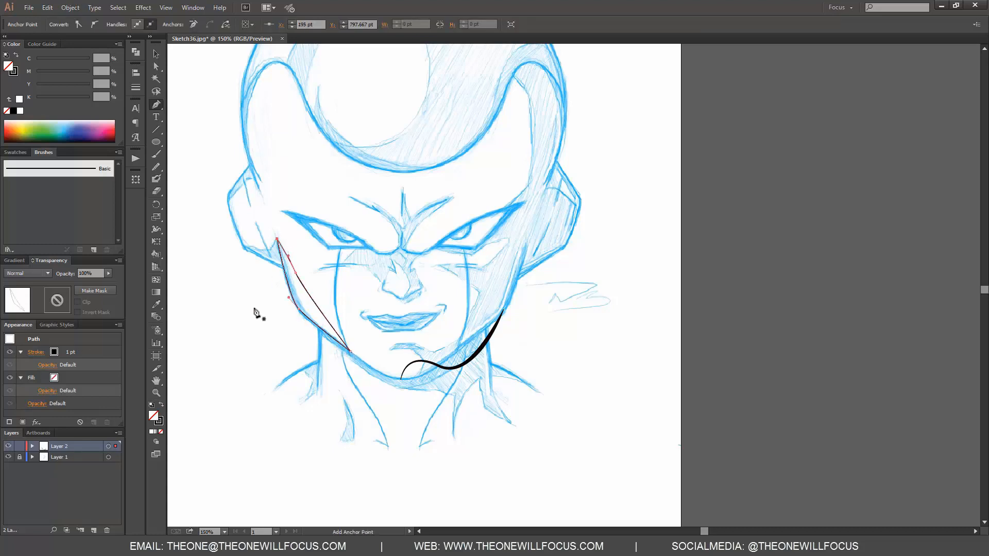
pyautogui.click(161, 405)
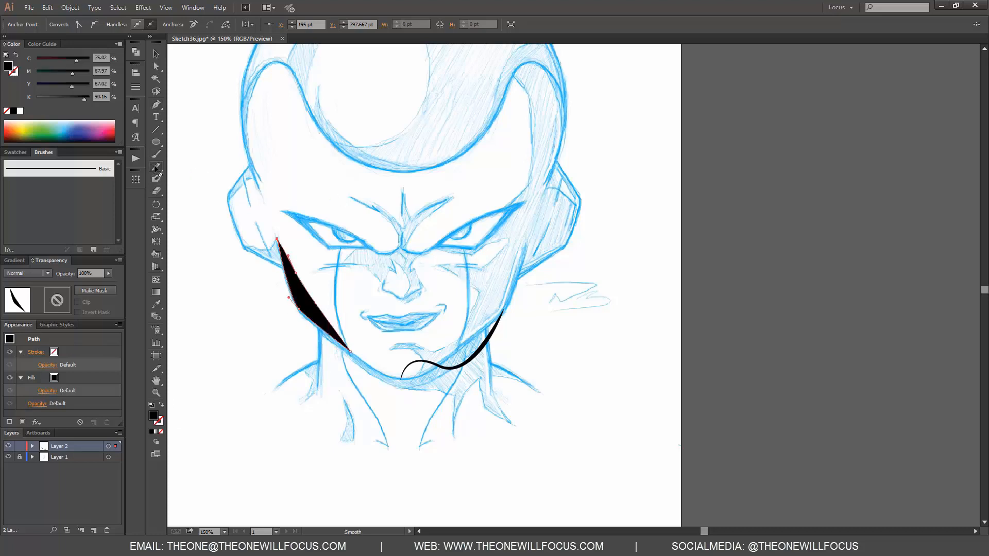
# Draw two overlapping closed loops over the forehead and left brow with the Pencil
pyautogui.moveTo(159, 168); pyautogui.dragTo(190, 173)
pyautogui.moveTo(332, 201)
pyautogui.mouseDown()
pyautogui.moveTo(388, 174)
pyautogui.moveTo(417, 192)
pyautogui.moveTo(417, 235)
pyautogui.moveTo(378, 256)
pyautogui.moveTo(334, 203)
pyautogui.mouseUp()
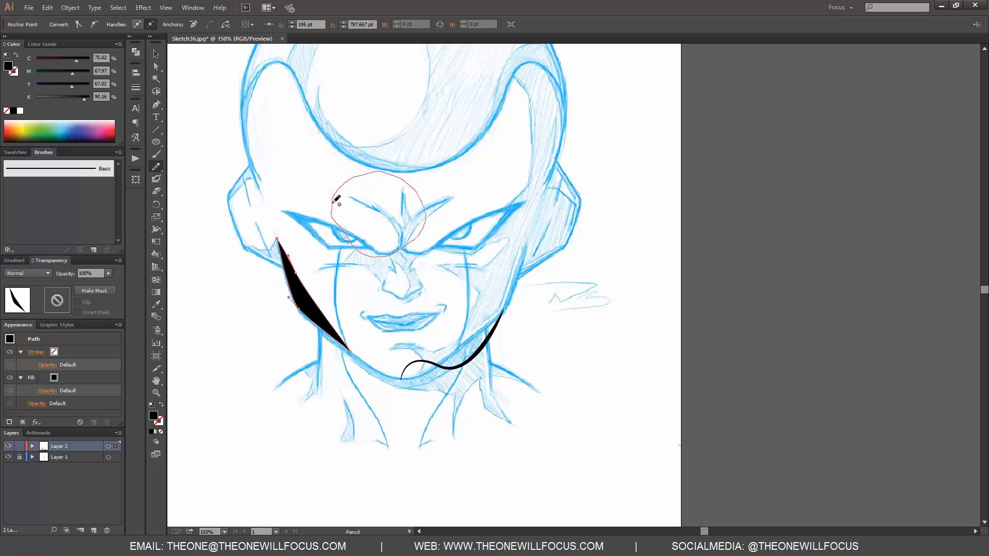
pyautogui.hotkey('ctrl', 'z')
pyautogui.moveTo(332, 203)
pyautogui.mouseDown()
pyautogui.moveTo(315, 186)
pyautogui.moveTo(327, 165)
pyautogui.moveTo(372, 184)
pyautogui.moveTo(326, 219)
pyautogui.moveTo(316, 186)
pyautogui.mouseUp()
pyautogui.hotkey('ctrl', 'z')
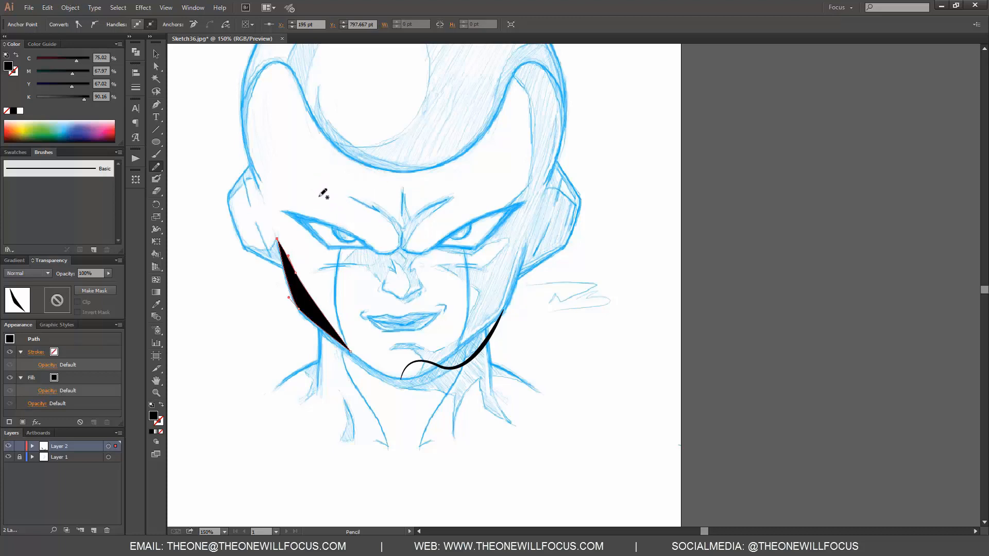
# Give both brow loops a 1 pt black stroke with no fill
pyautogui.click(155, 54)
pyautogui.moveTo(293, 153); pyautogui.dragTo(396, 260)
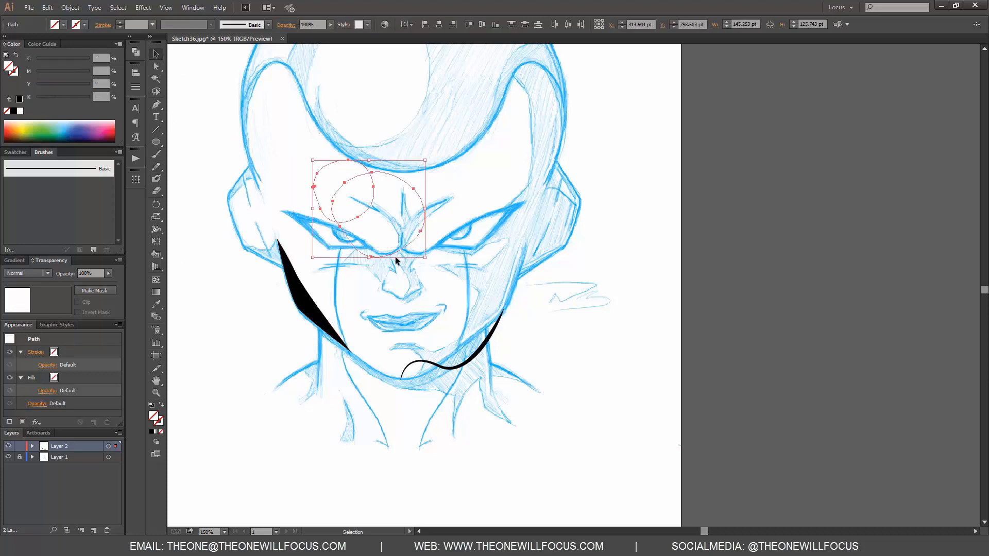
pyautogui.click(151, 405)
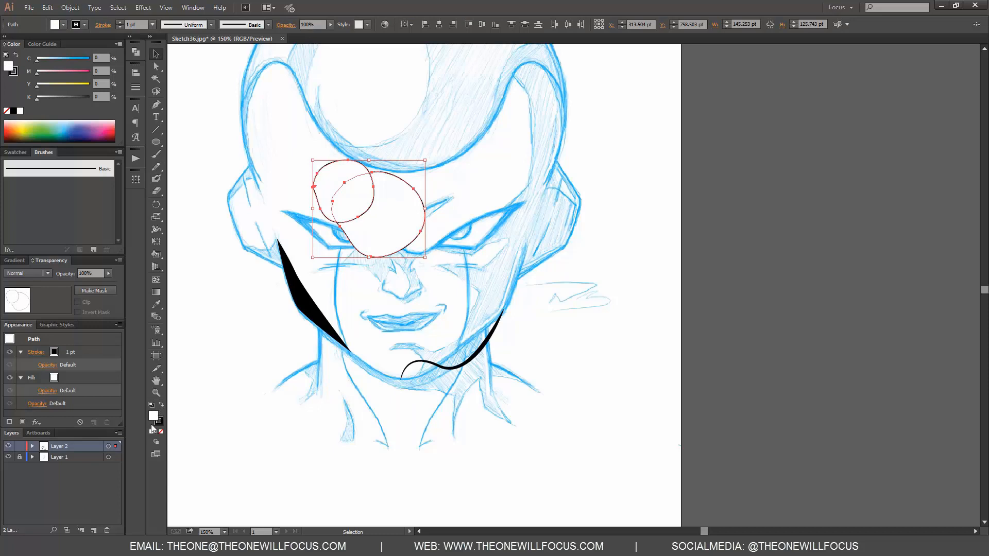
pyautogui.click(161, 432)
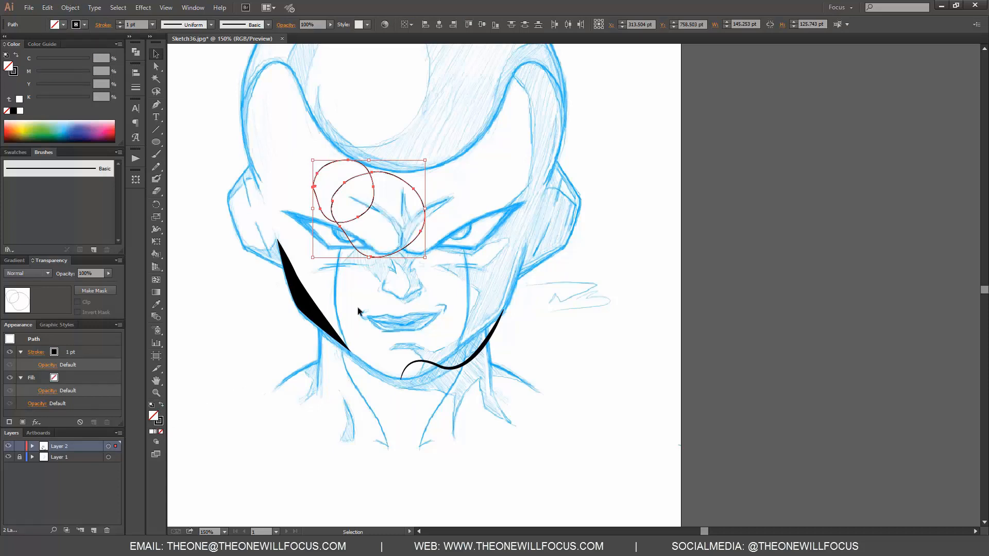
pyautogui.click(622, 228)
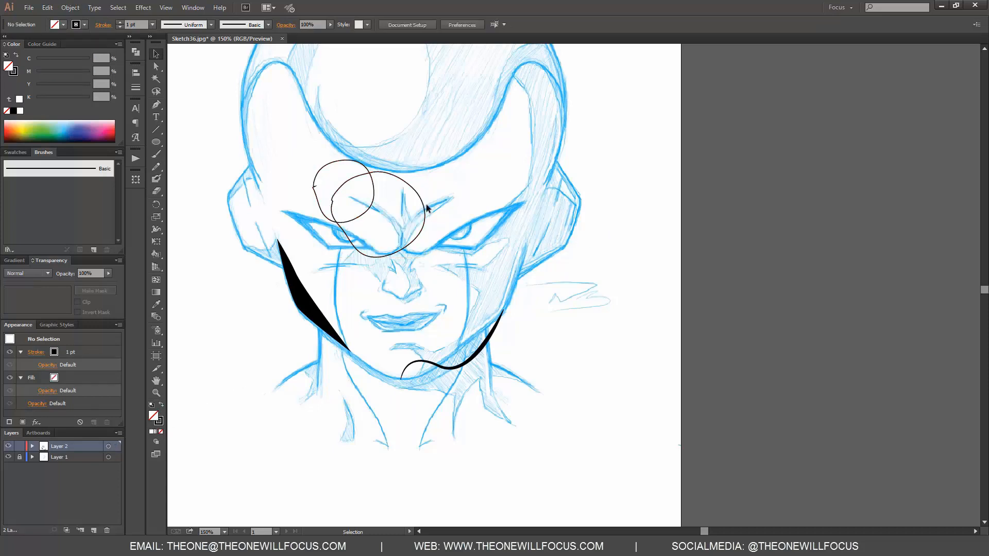
# Swap the larger brow loop's black stroke to the fill, making it a solid shape
pyautogui.click(355, 250)
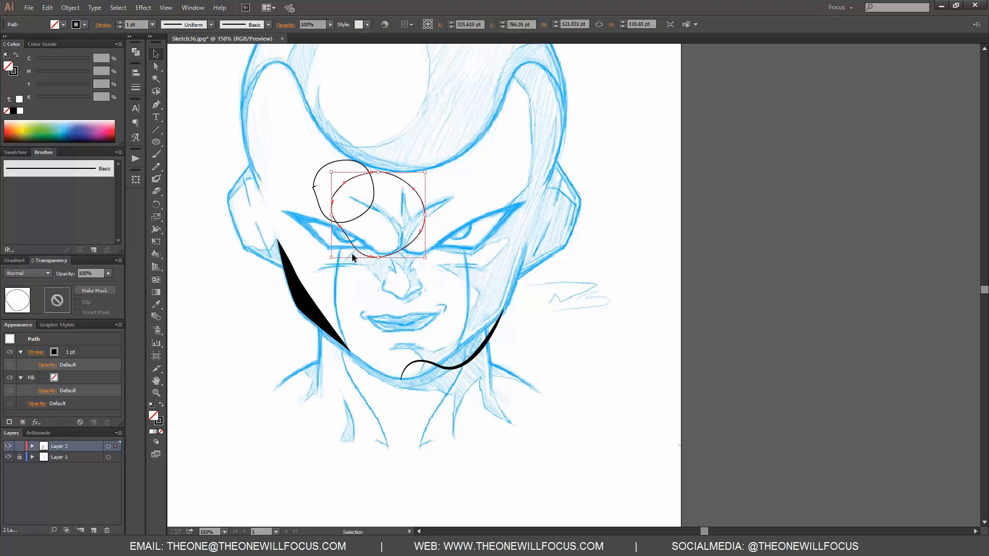
pyautogui.click(161, 405)
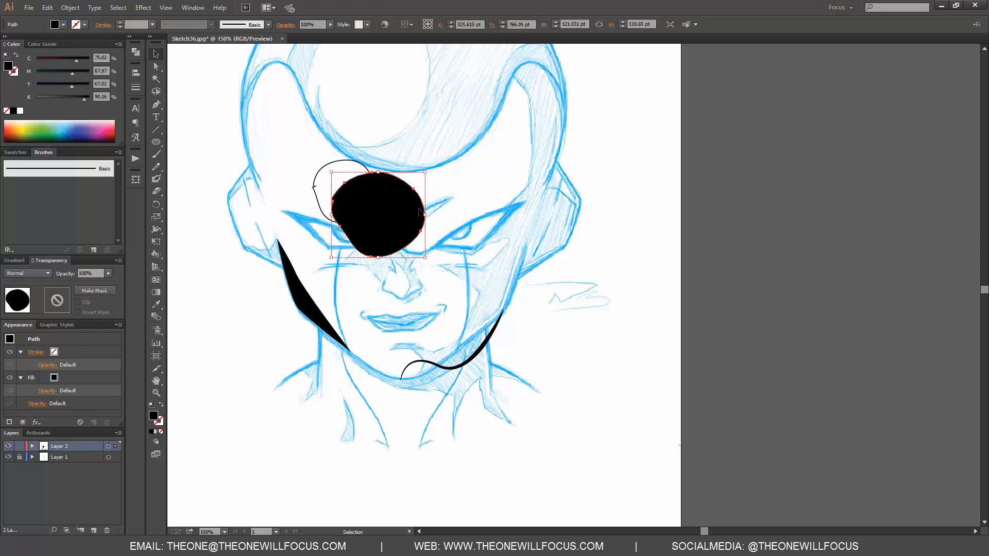
pyautogui.click(454, 209)
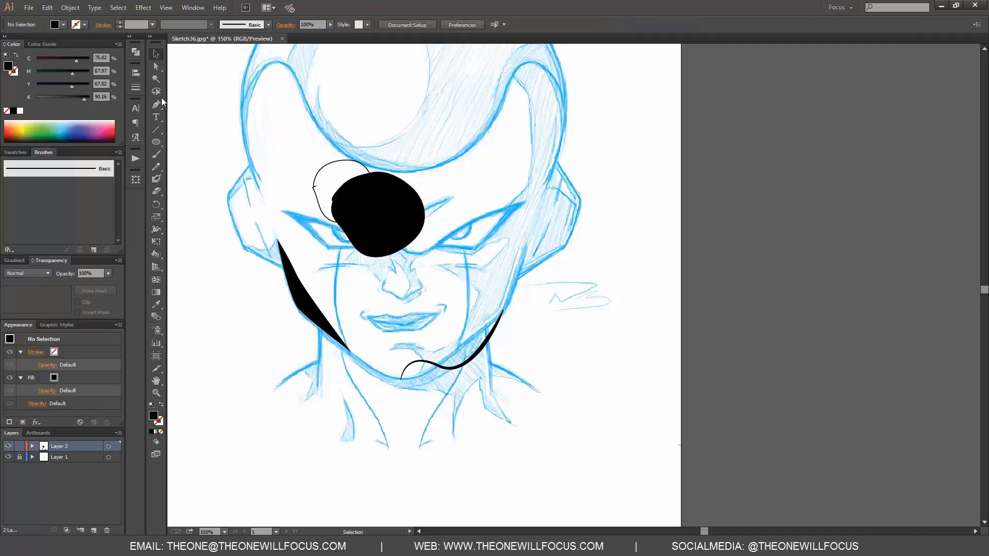
# Paint a closed ring over the right ear with the Blob Brush and swap its black fill to the stroke
pyautogui.click(157, 180)
pyautogui.moveTo(544, 186)
pyautogui.mouseDown()
pyautogui.moveTo(569, 200)
pyautogui.moveTo(584, 232)
pyautogui.moveTo(548, 252)
pyautogui.moveTo(526, 223)
pyautogui.moveTo(547, 198)
pyautogui.mouseUp()
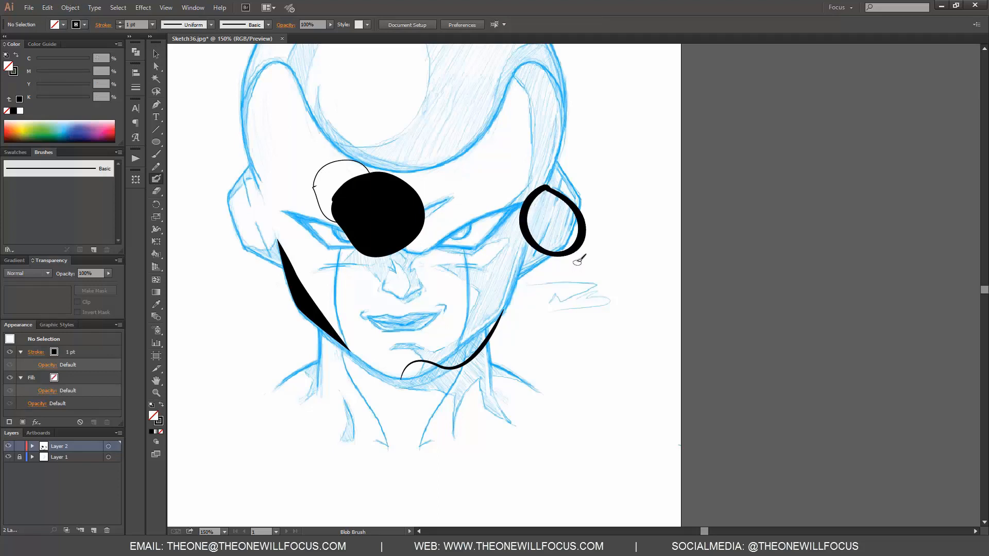
pyautogui.click(157, 54)
pyautogui.click(570, 204)
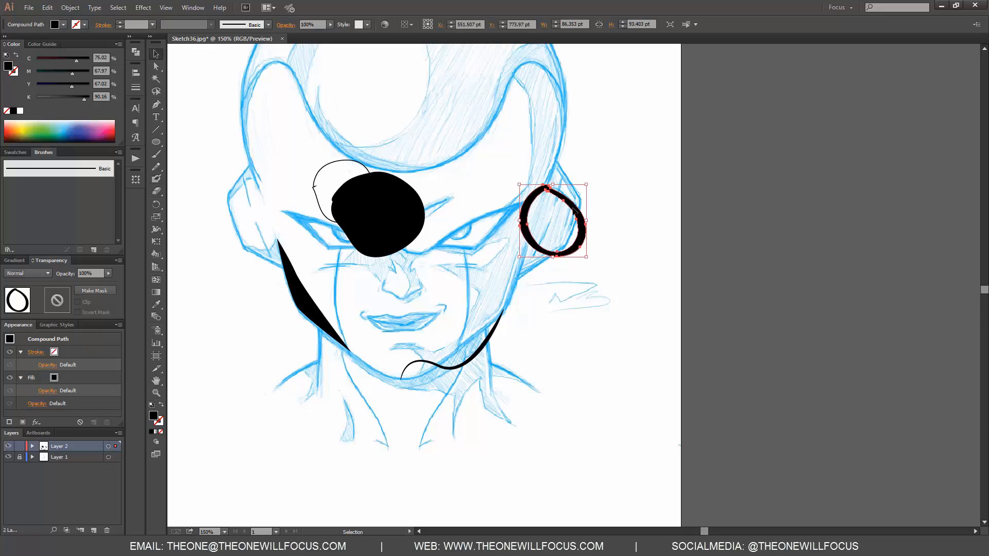
pyautogui.click(161, 405)
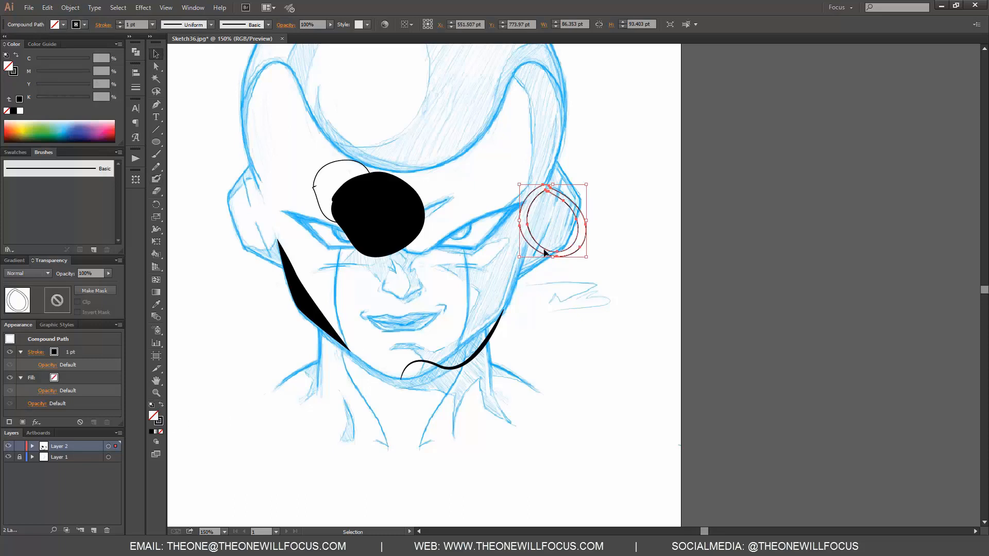
pyautogui.click(617, 243)
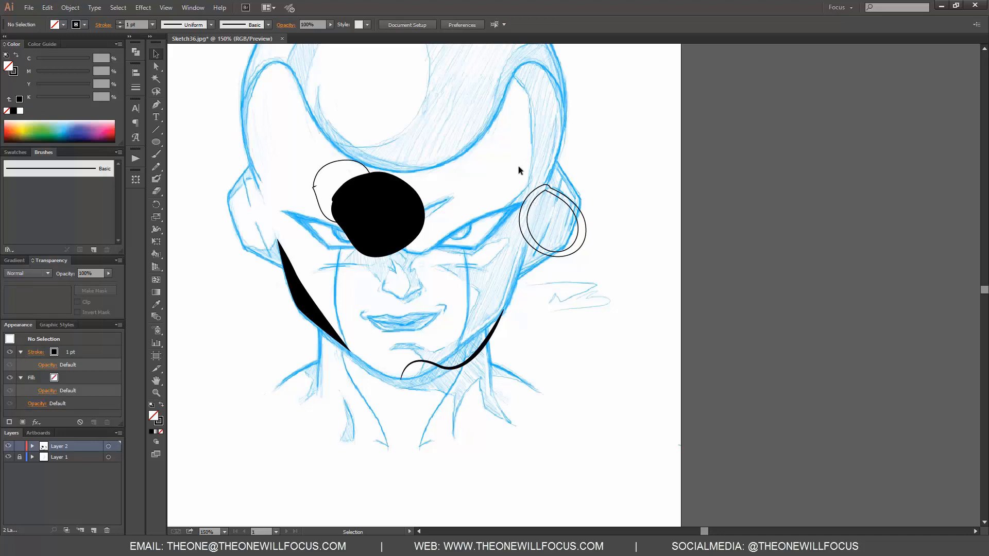
# Select all the inked shapes together: the brow loops, left jaw shape, ear ring and jaw curve
pyautogui.moveTo(522, 173); pyautogui.dragTo(588, 292)
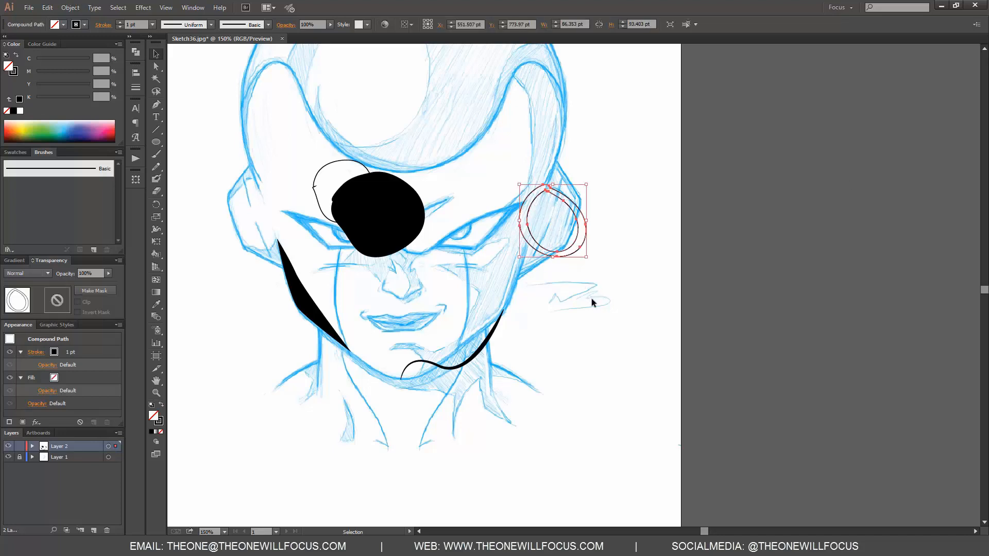
pyautogui.moveTo(272, 142); pyautogui.dragTo(340, 268)
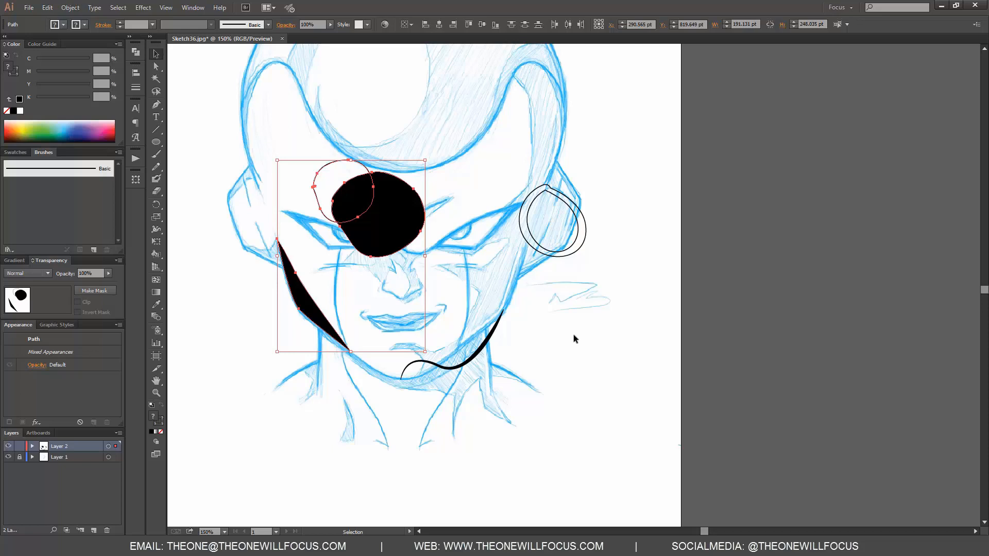
pyautogui.press('space')
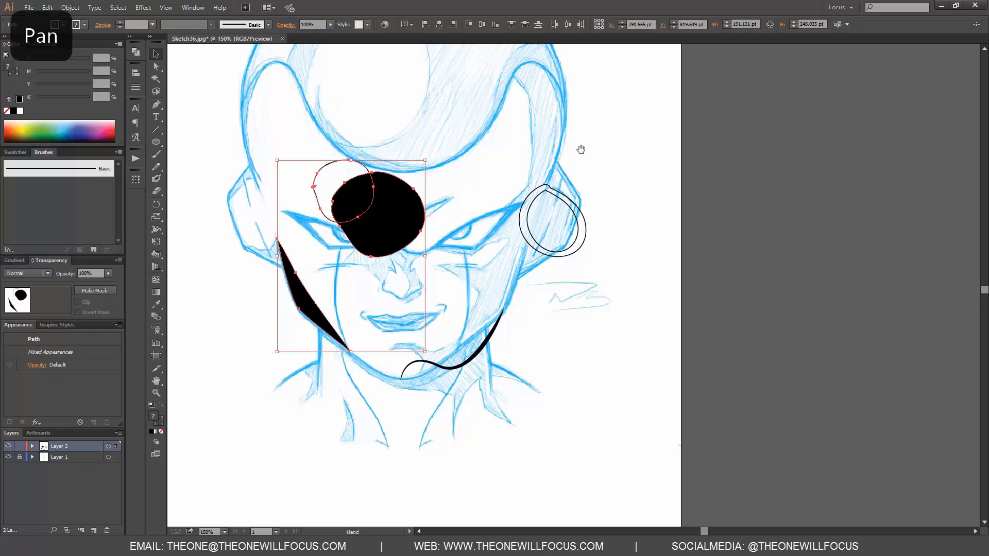
pyautogui.moveTo(609, 158); pyautogui.dragTo(568, 263)
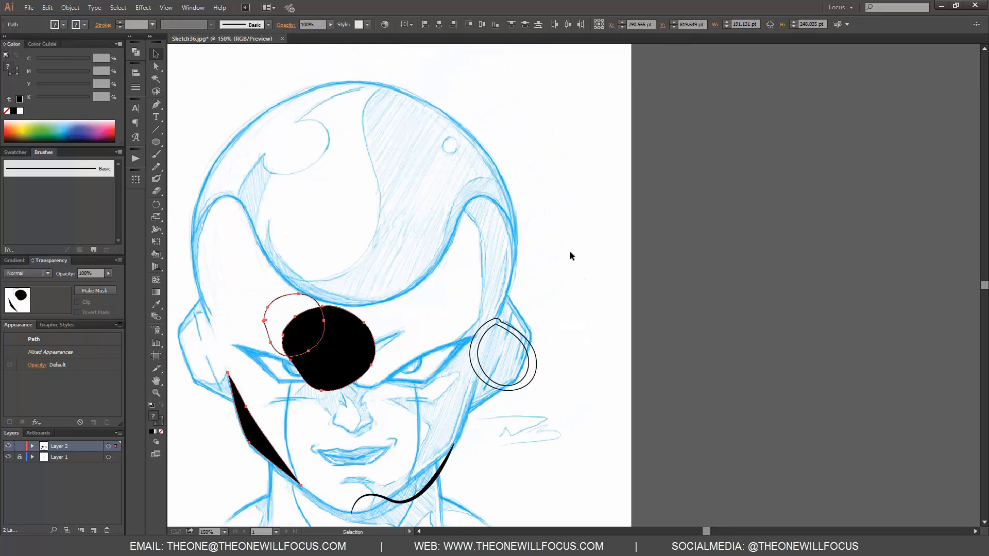
pyautogui.press('space')
pyautogui.moveTo(565, 294); pyautogui.dragTo(540, 232)
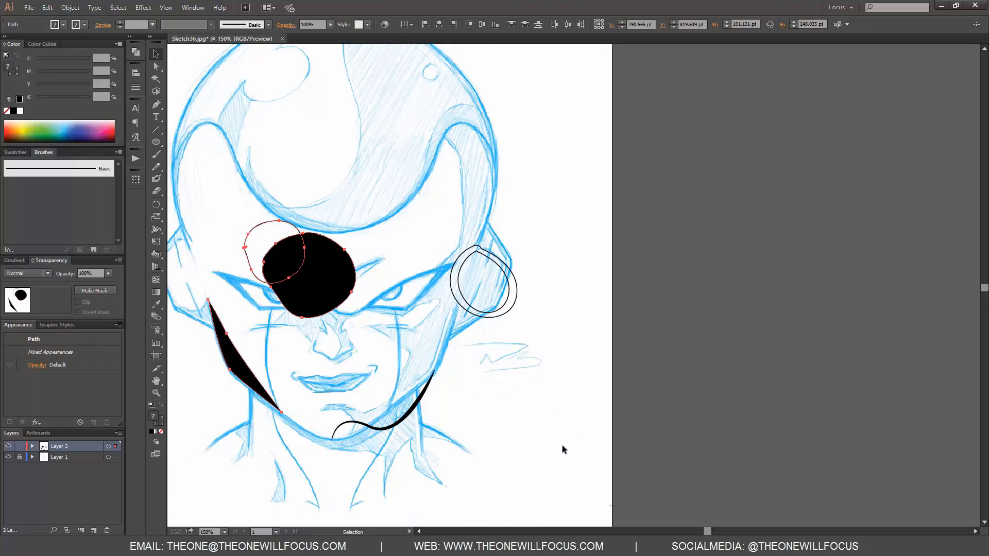
pyautogui.moveTo(554, 438)
pyautogui.mouseDown()
pyautogui.moveTo(419, 370)
pyautogui.moveTo(236, 200)
pyautogui.moveTo(234, 175)
pyautogui.mouseUp()
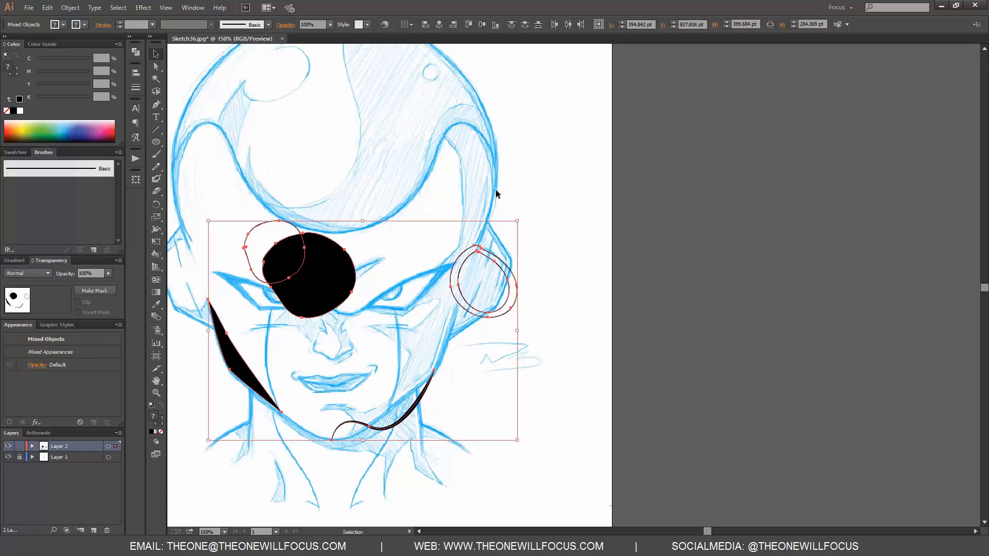